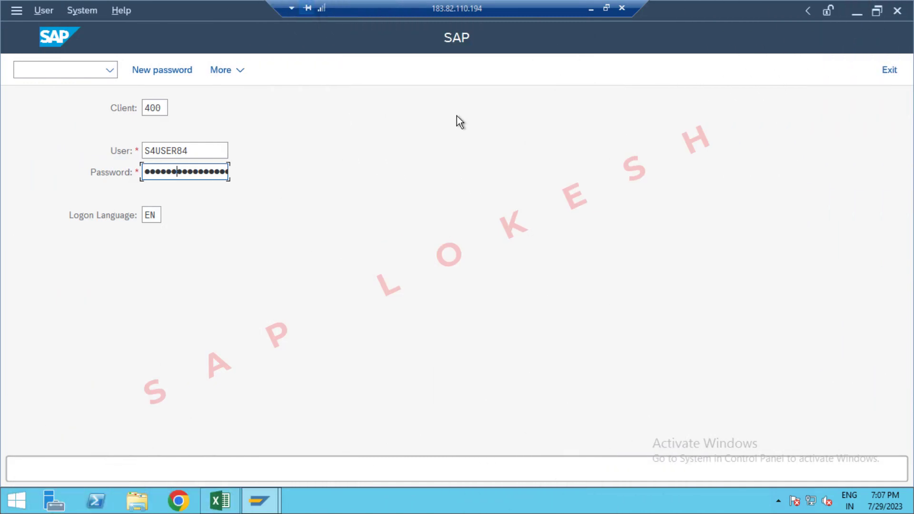
- Enter the account password and log on to client 400
{"action": "type", "text": "**"}
{"action": "key", "text": "Return"}
- Check the Fiscal Year Variant transaction code in the Excel Global Settings list and open transaction OB29 in SAP
{"action": "left_click", "coordinate": [62, 69]}
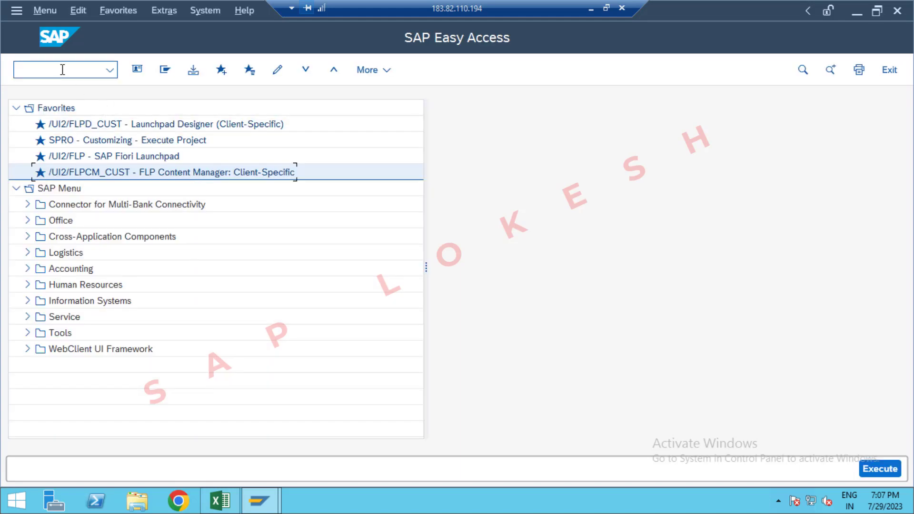
{"action": "key", "text": "alt+Tab"}
{"action": "key", "text": "alt+Tab"}
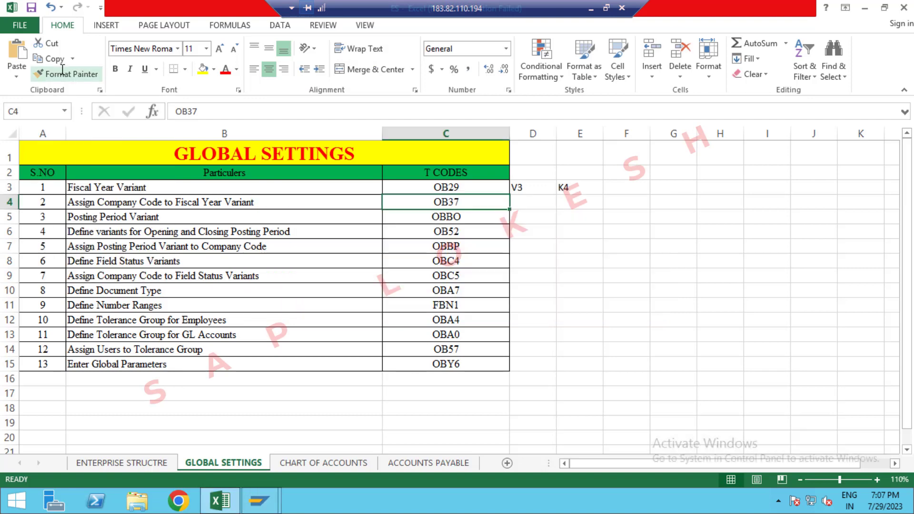
{"action": "key", "text": "alt+Tab"}
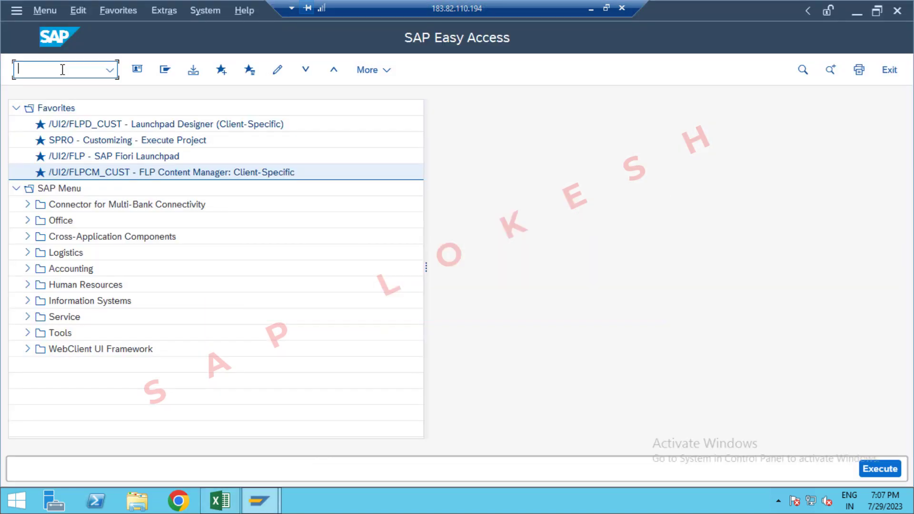
{"action": "type", "text": "OB29"}
{"action": "key", "text": "Return"}
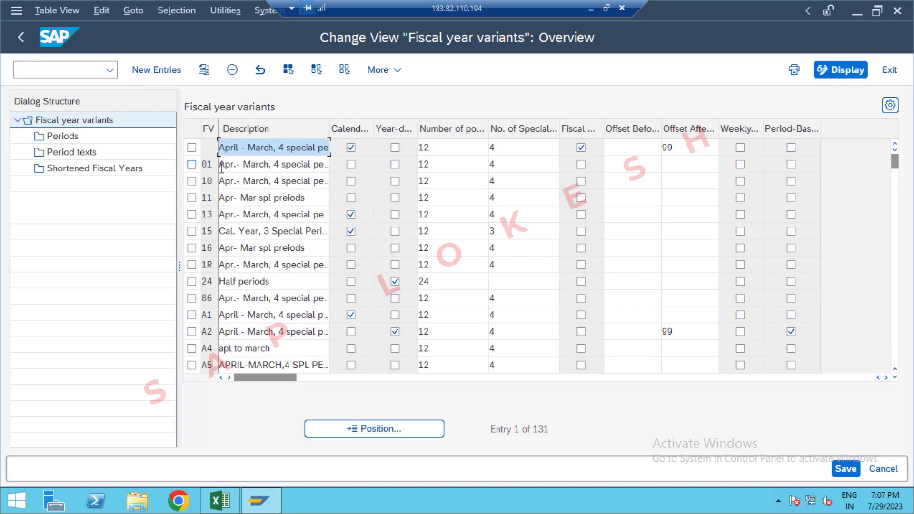
{"action": "left_click", "coordinate": [192, 164]}
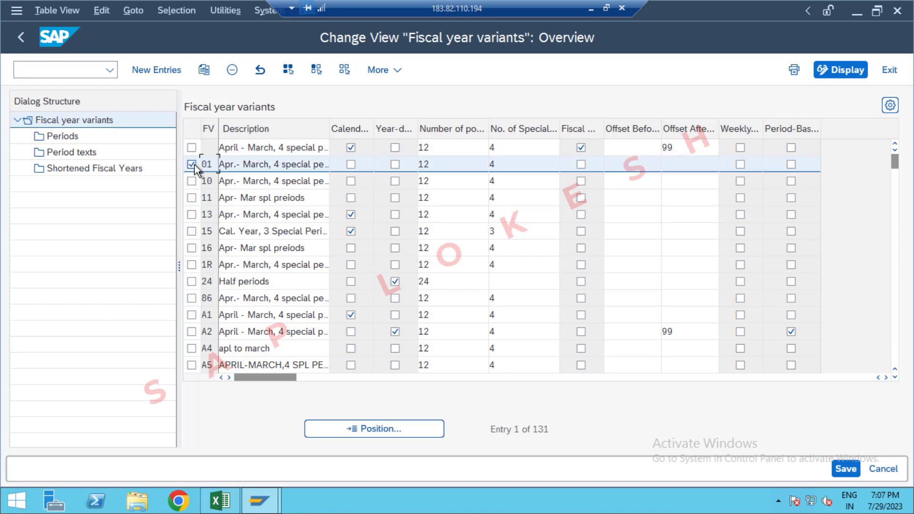
{"action": "left_click", "coordinate": [204, 70]}
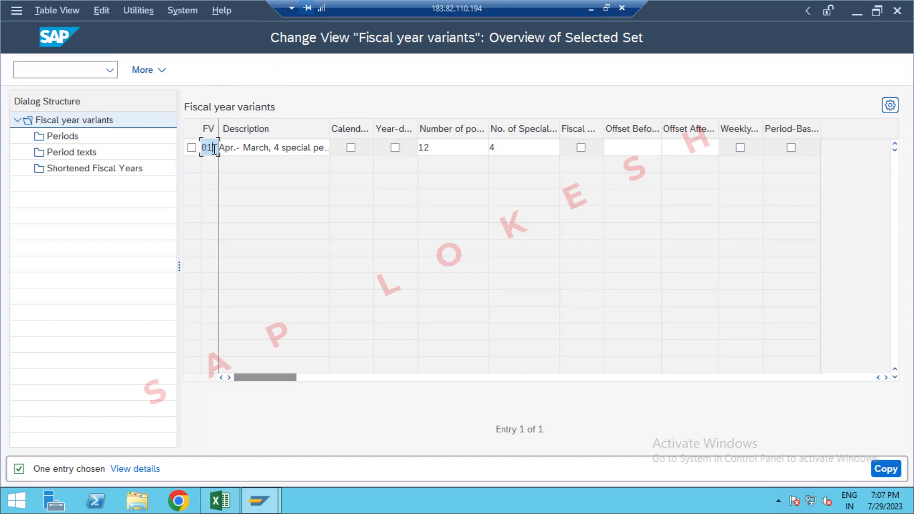
{"action": "key", "text": "BackSpace"}
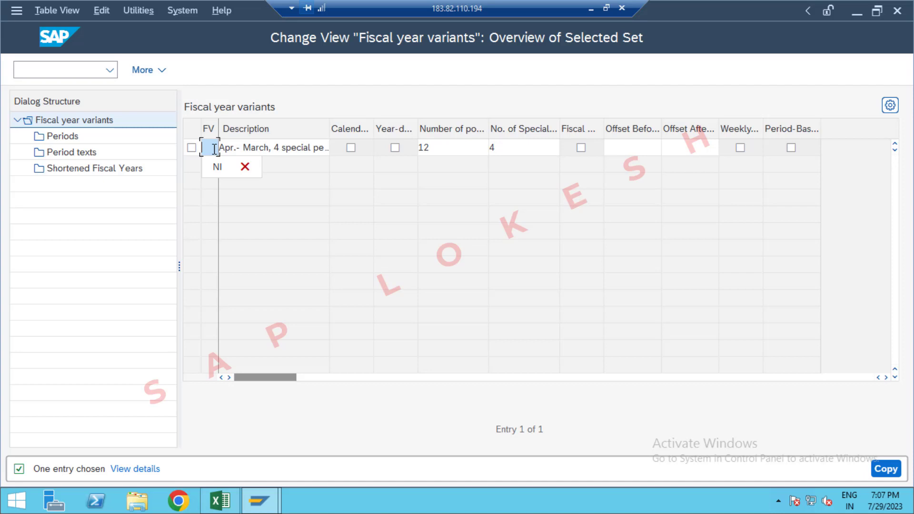
{"action": "left_click", "coordinate": [75, 70]}
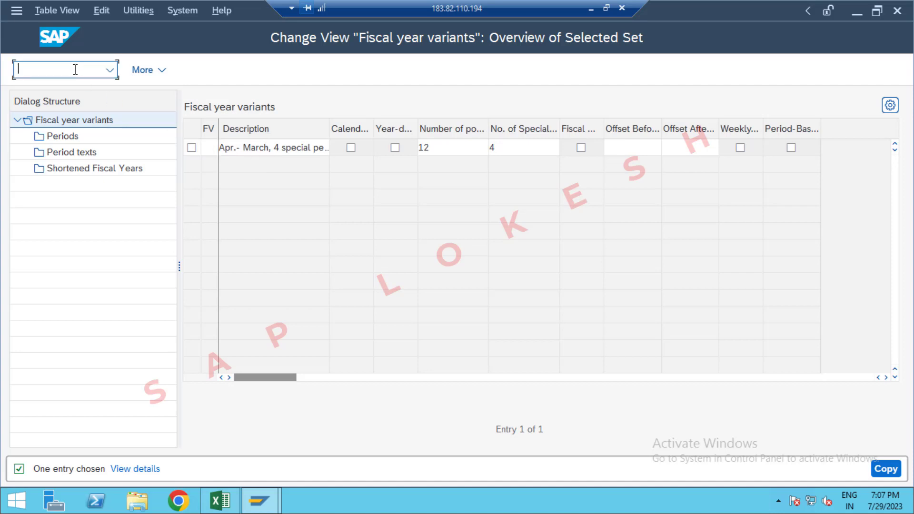
{"action": "type", "text": "/NOB"}
{"action": "key", "text": "Return"}
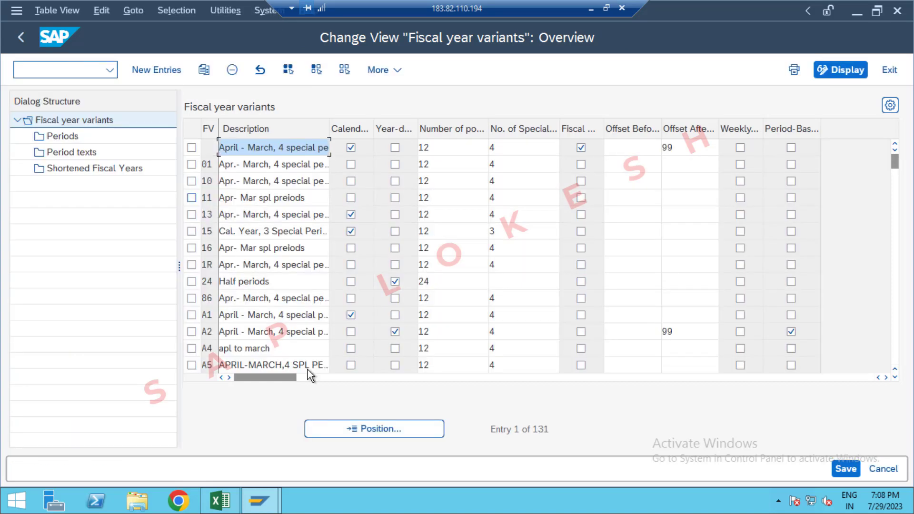
- Find fiscal year variant V3 and copy it with all dependent entries as new variant OP
{"action": "left_click", "coordinate": [392, 429]}
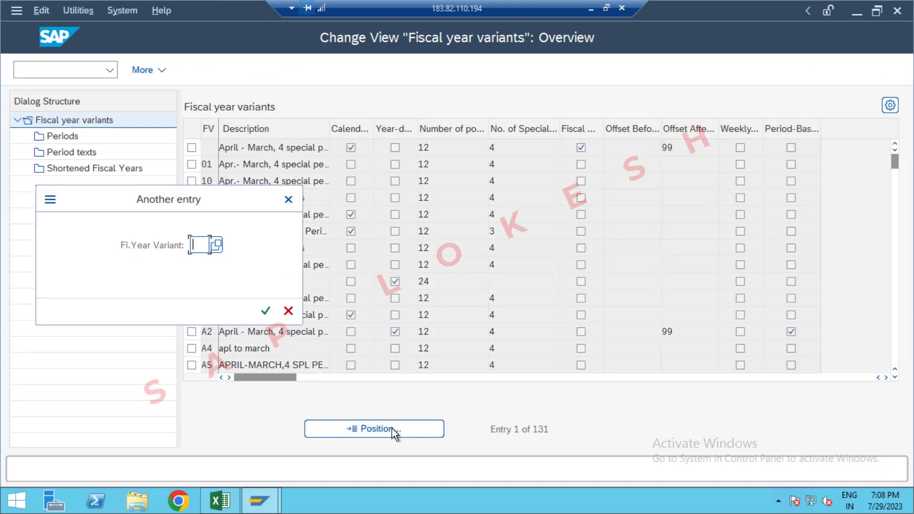
{"action": "type", "text": "V3"}
{"action": "key", "text": "Return"}
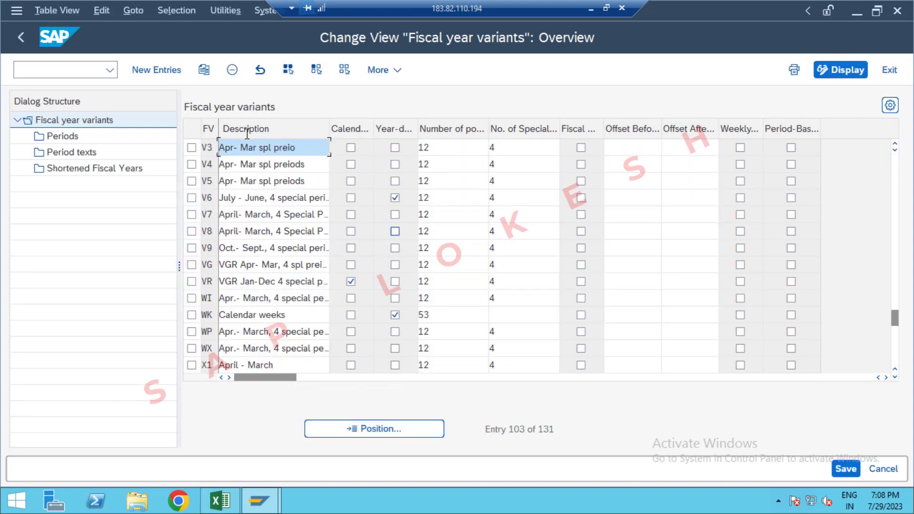
{"action": "left_click", "coordinate": [191, 149]}
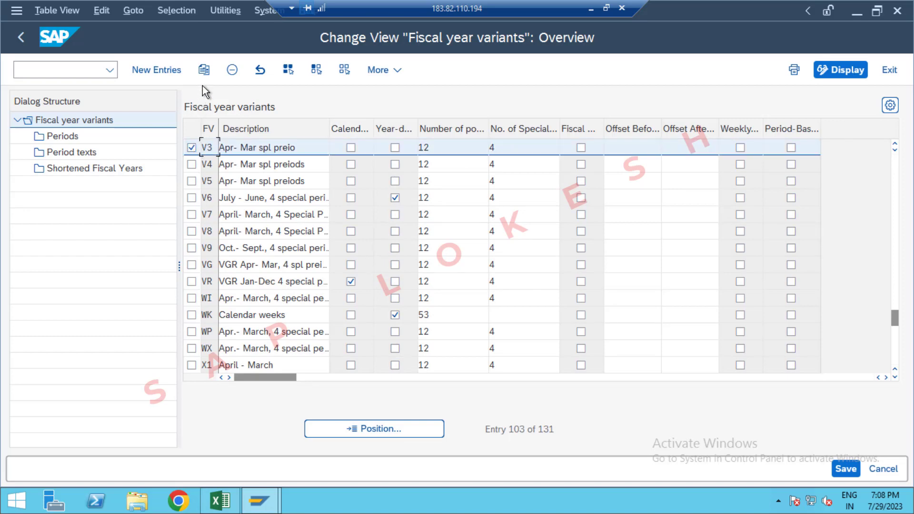
{"action": "left_click", "coordinate": [203, 72]}
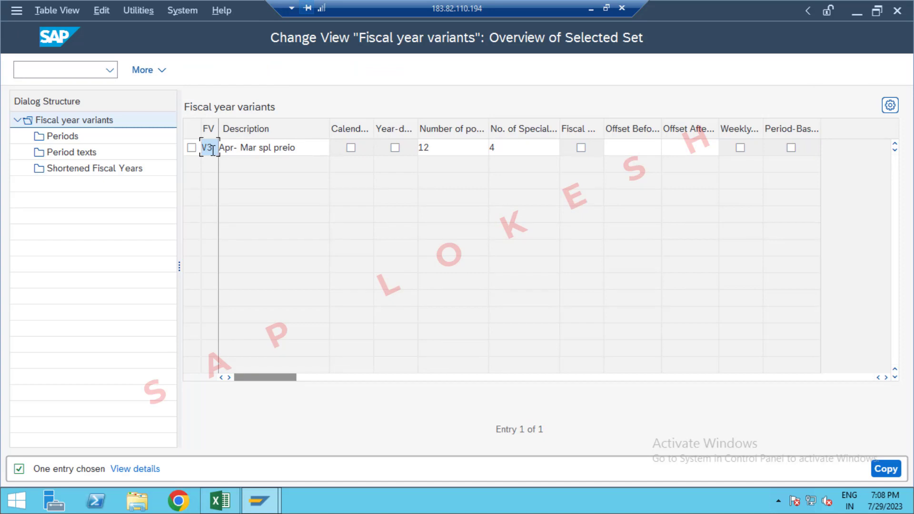
{"action": "key", "text": "BackSpace"}
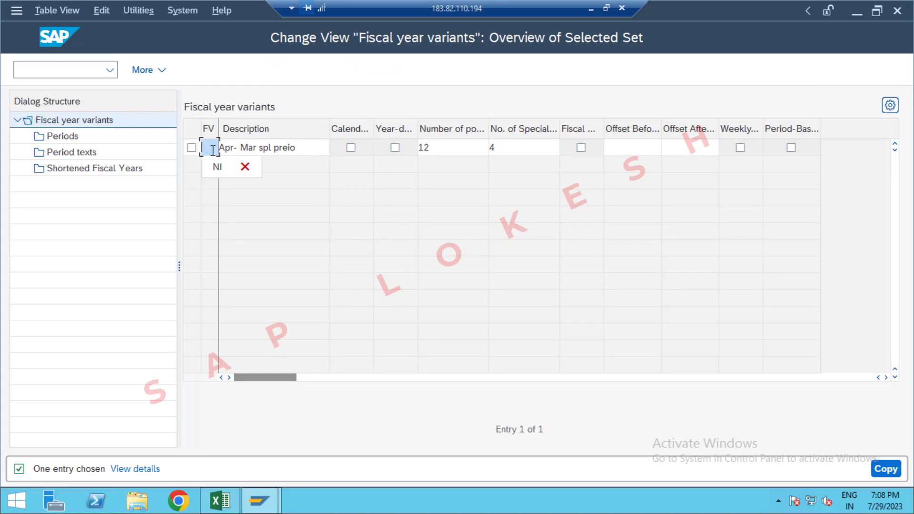
{"action": "type", "text": "0P"}
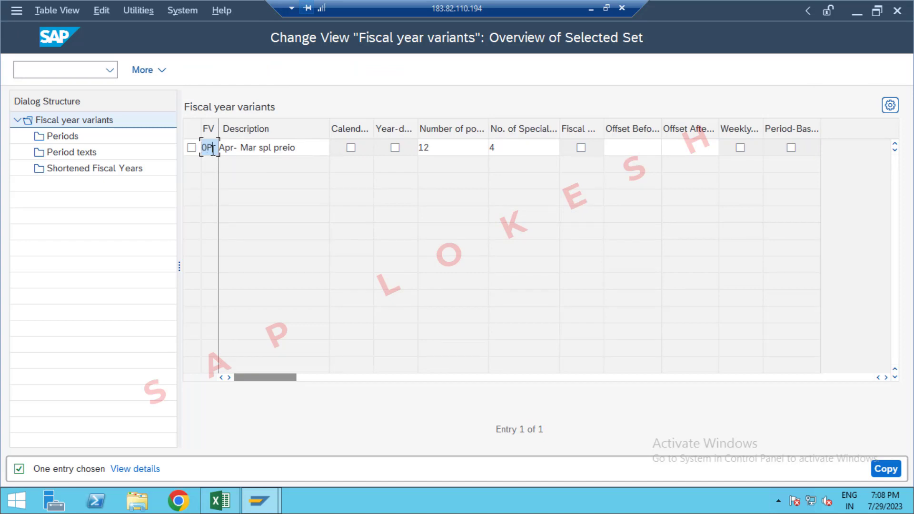
{"action": "key", "text": "Return"}
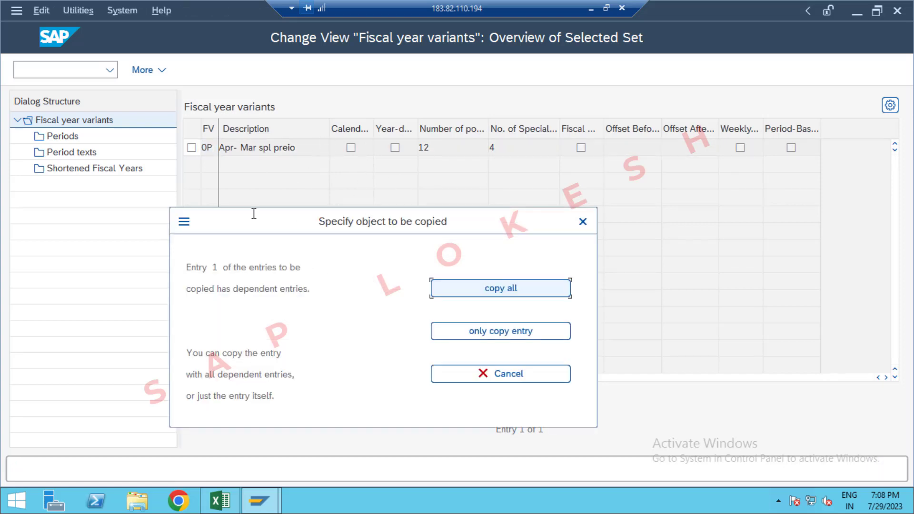
{"action": "left_click", "coordinate": [478, 292]}
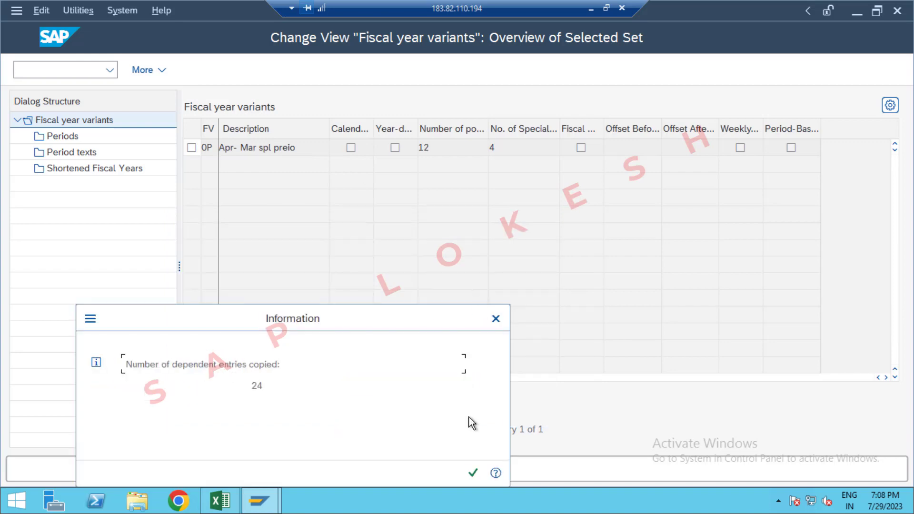
{"action": "left_click", "coordinate": [476, 477]}
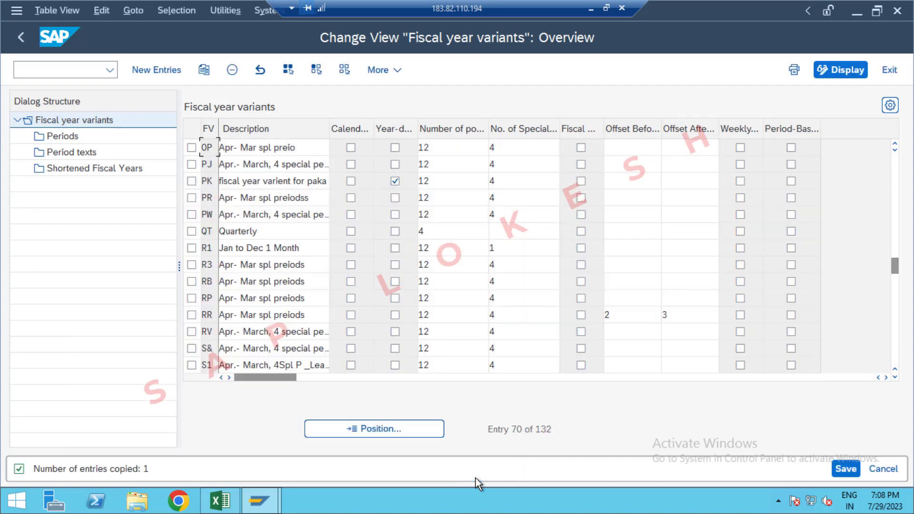
- Save the copied variant OP under a new customizing request with the short description GLOBAL SETTINGS OPPO
{"action": "left_click", "coordinate": [191, 147]}
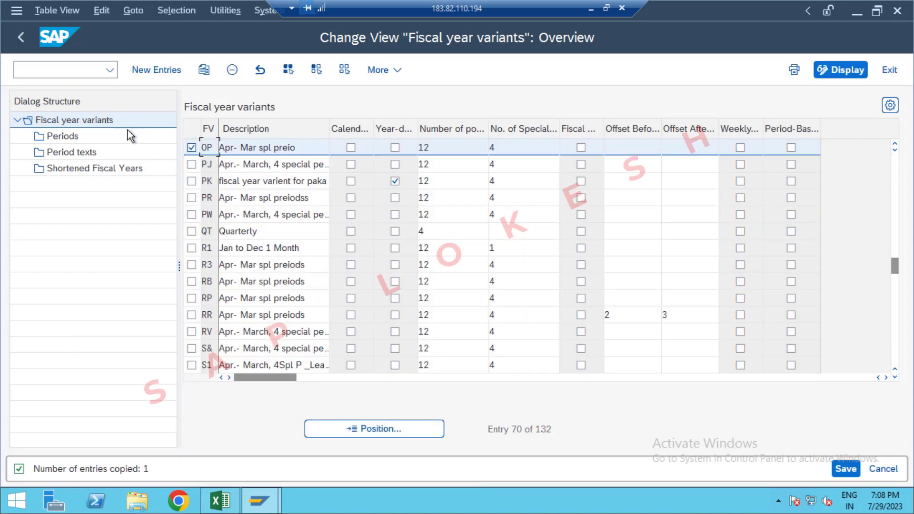
{"action": "left_click", "coordinate": [75, 138]}
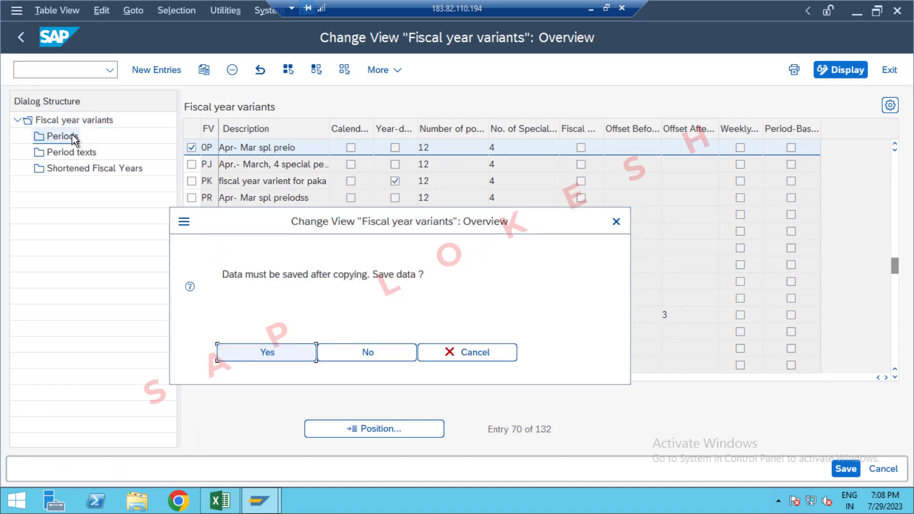
{"action": "left_click", "coordinate": [296, 353]}
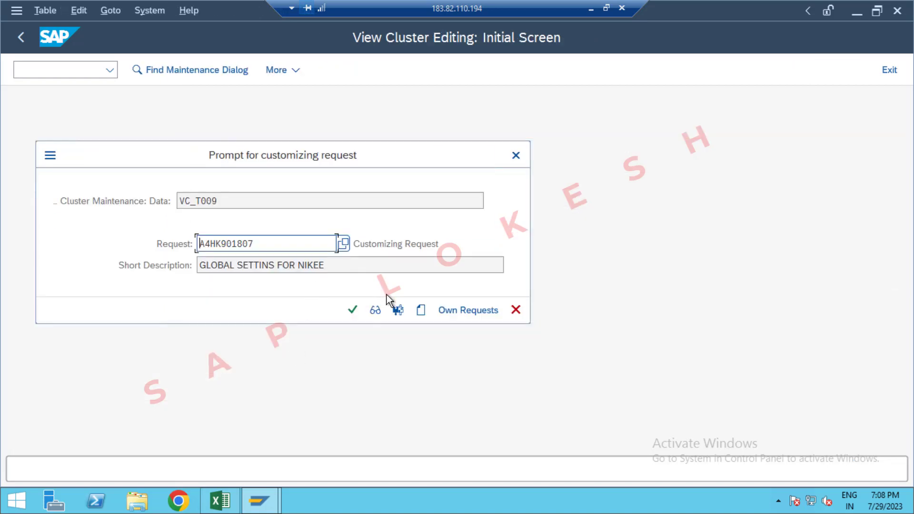
{"action": "left_click", "coordinate": [418, 315]}
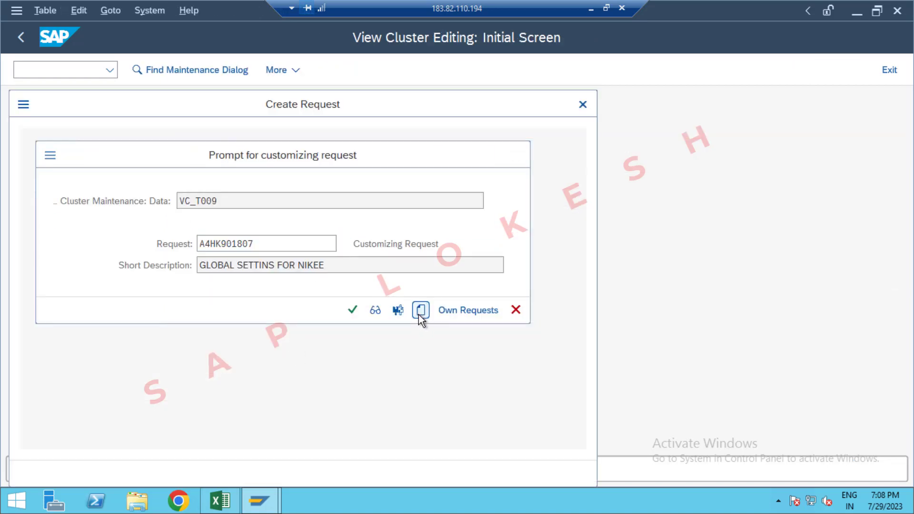
{"action": "type", "text": "GL"}
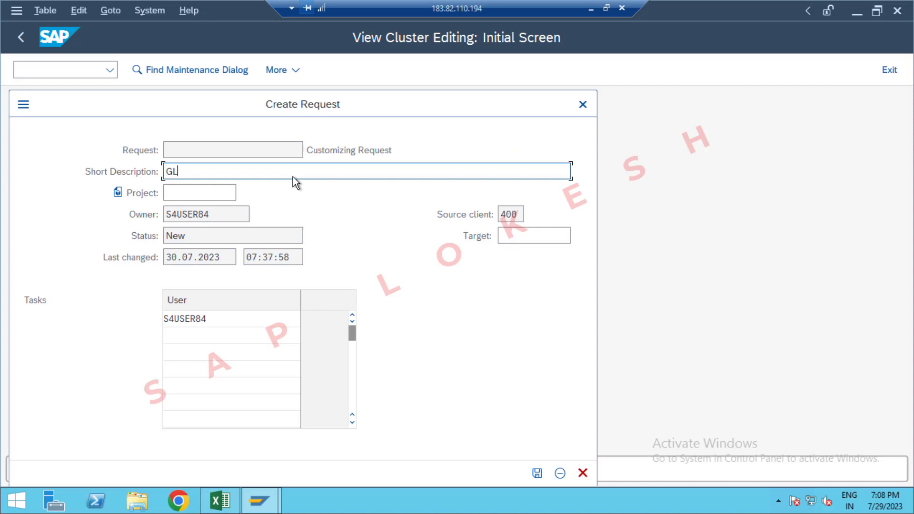
{"action": "type", "text": "OBAL SETTINGS "}
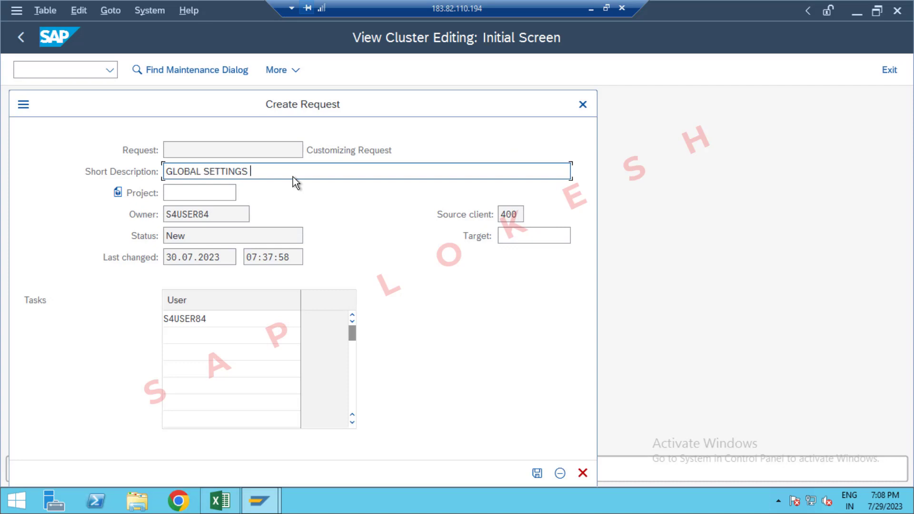
{"action": "type", "text": "OPPO"}
{"action": "left_click", "coordinate": [537, 472]}
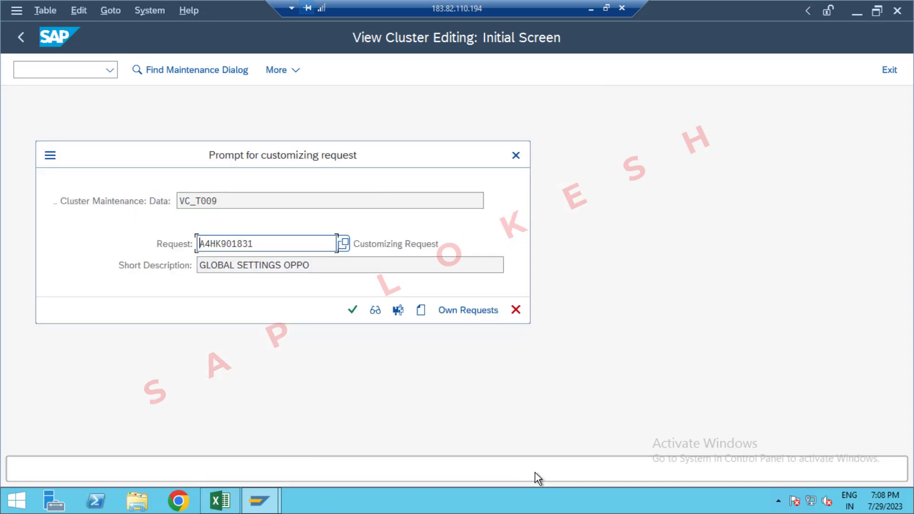
{"action": "left_click", "coordinate": [353, 310]}
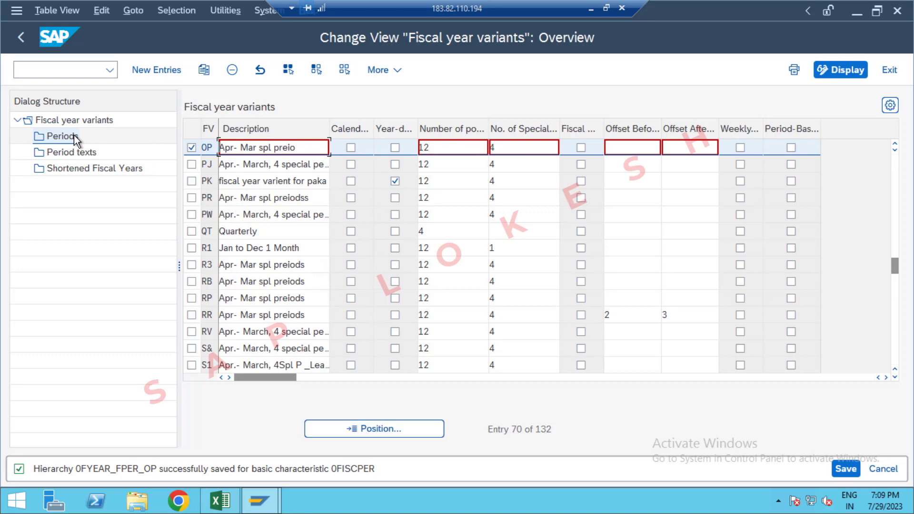
- Examine the month-to-period assignments, year shifts and period texts of fiscal year variant OP through all twelve periods
{"action": "double_click", "coordinate": [62, 136]}
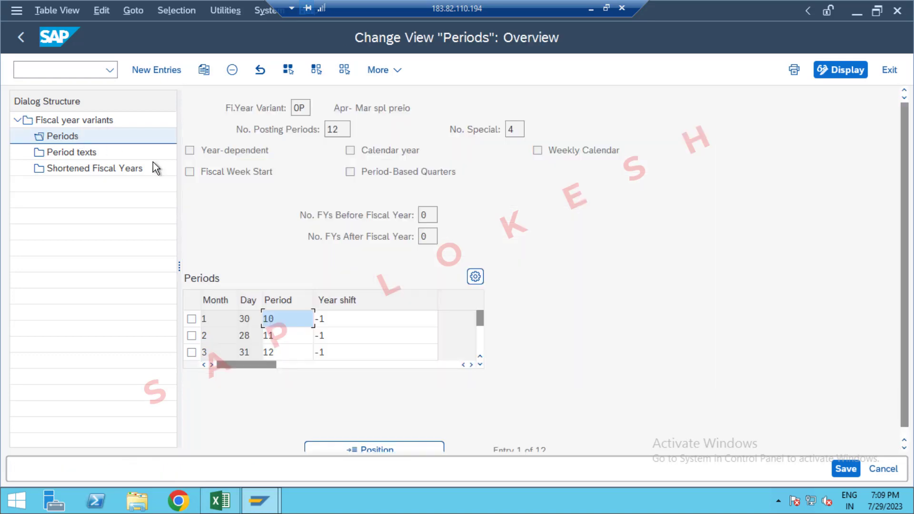
{"action": "left_click", "coordinate": [480, 346]}
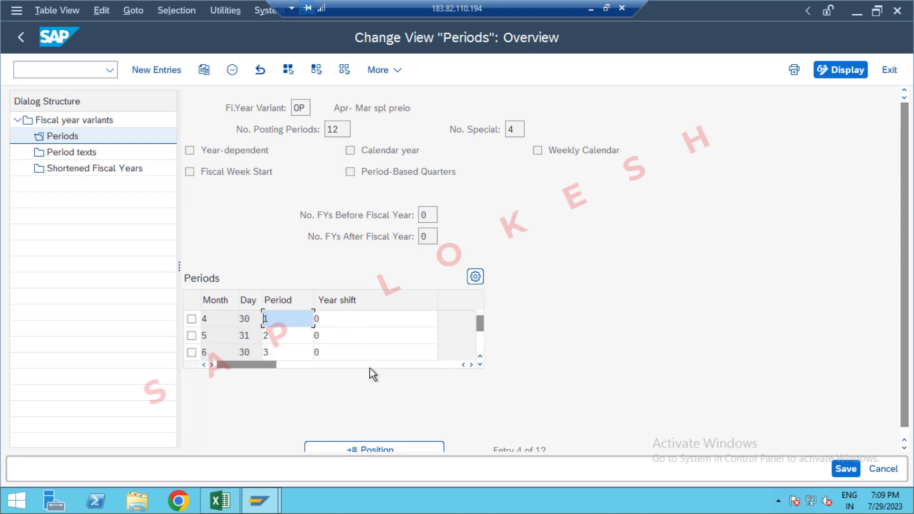
{"action": "left_click", "coordinate": [481, 341]}
{"action": "left_click", "coordinate": [481, 342]}
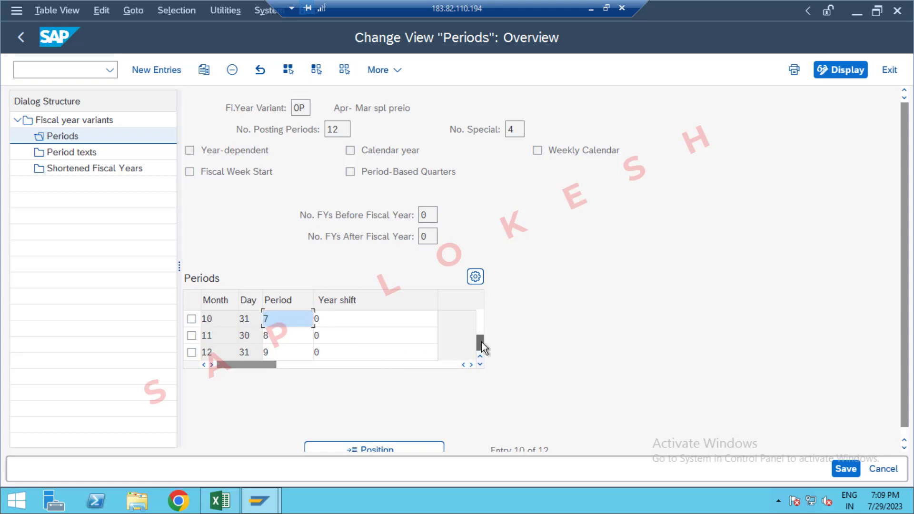
{"action": "left_click", "coordinate": [481, 343]}
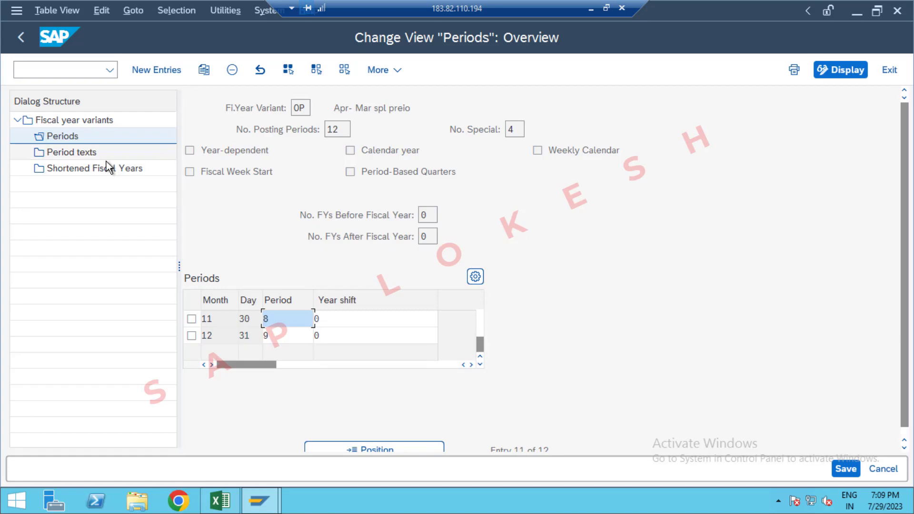
{"action": "left_click", "coordinate": [85, 152]}
{"action": "left_click", "coordinate": [84, 152]}
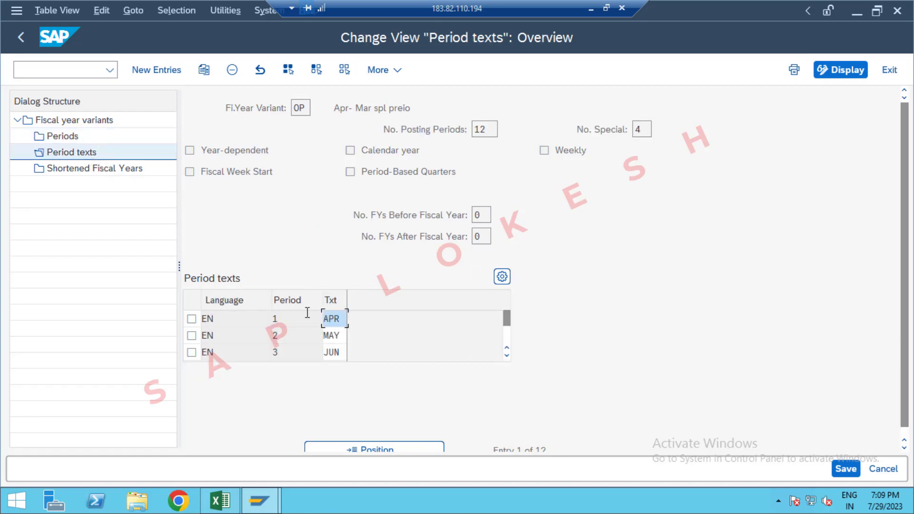
{"action": "left_click", "coordinate": [507, 332]}
{"action": "left_click", "coordinate": [509, 339]}
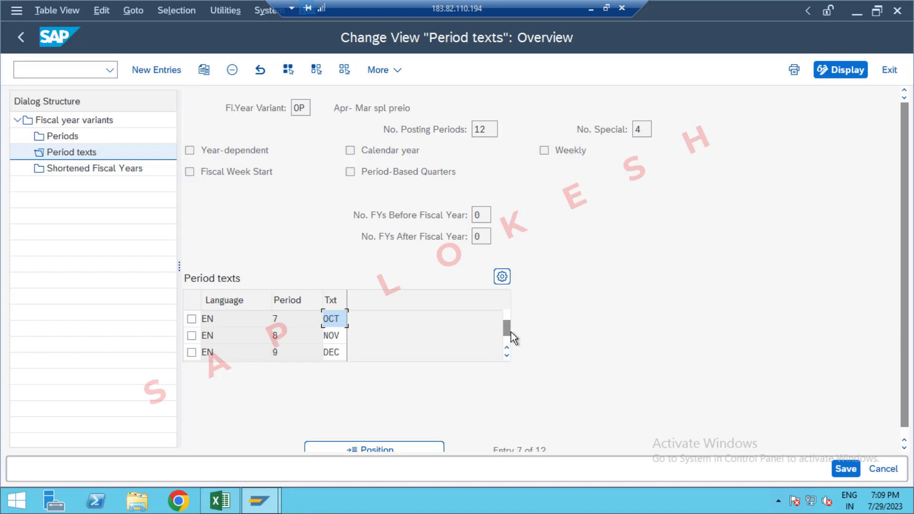
{"action": "left_click", "coordinate": [508, 339]}
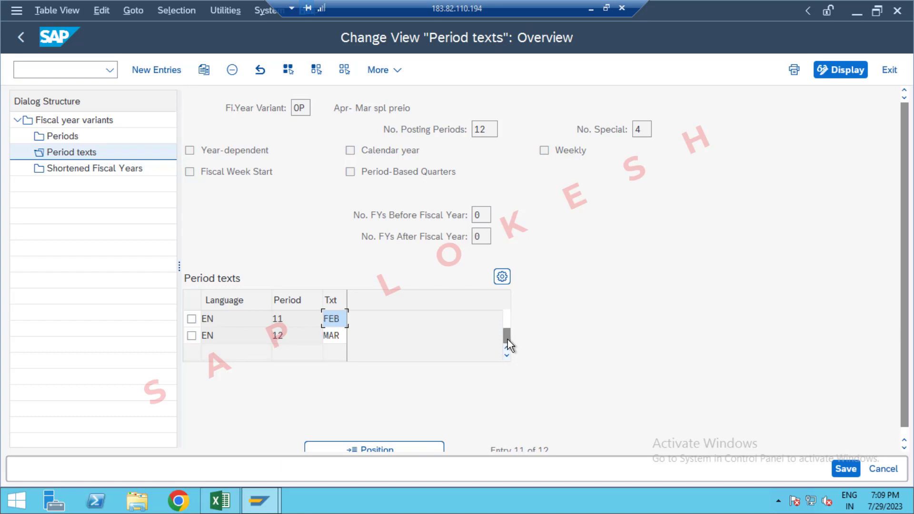
- Save the period texts of fiscal year variant OP
{"action": "left_click", "coordinate": [231, 73]}
{"action": "left_click", "coordinate": [847, 471]}
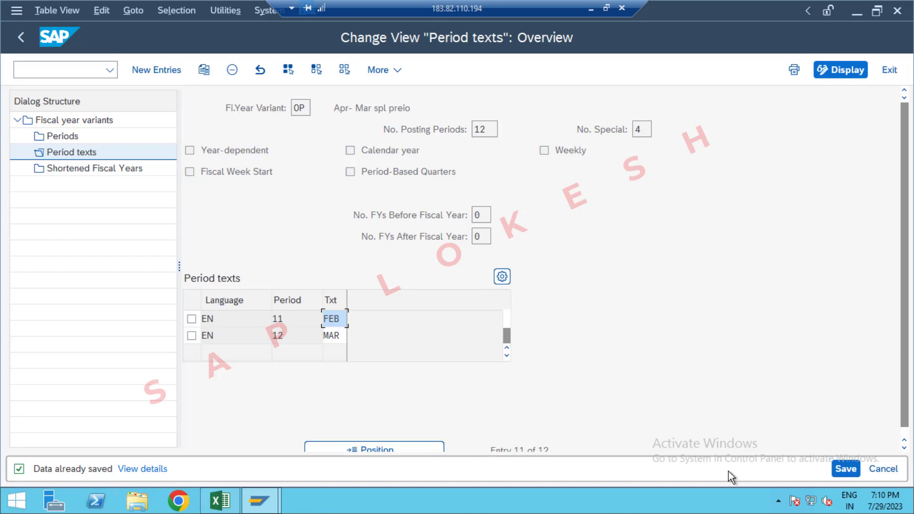
{"action": "left_click", "coordinate": [845, 470]}
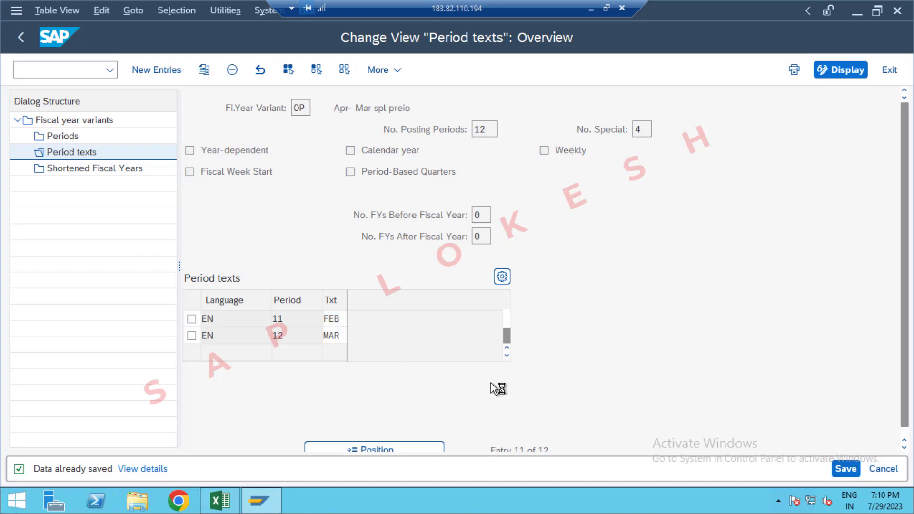
- Switch to the Excel checklist and record OP beside the Fiscal Year Variant row in cell D3
{"action": "key", "text": "alt+Tab"}
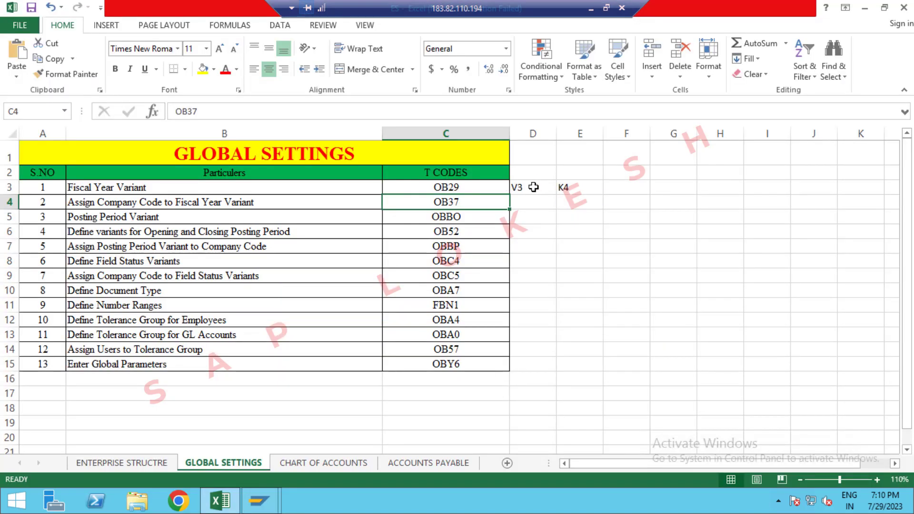
{"action": "left_click", "coordinate": [533, 188]}
{"action": "type", "text": "OP"}
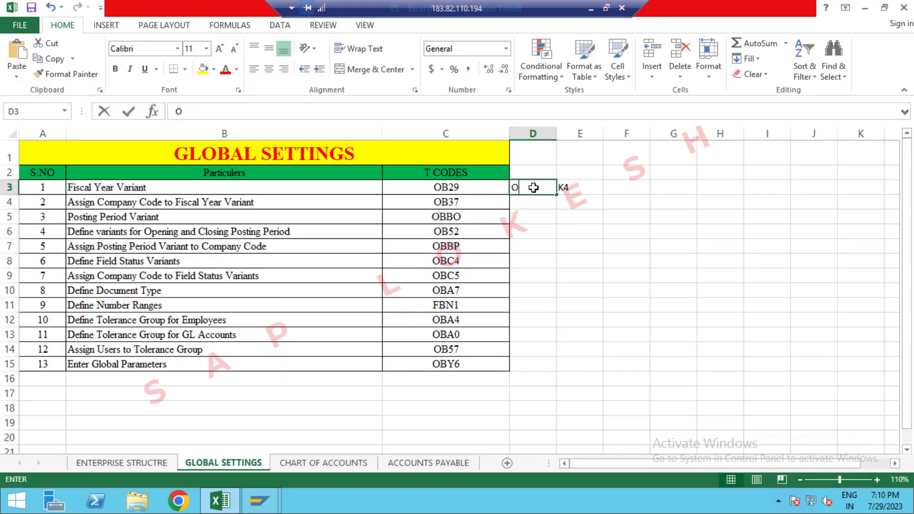
{"action": "left_click", "coordinate": [530, 207]}
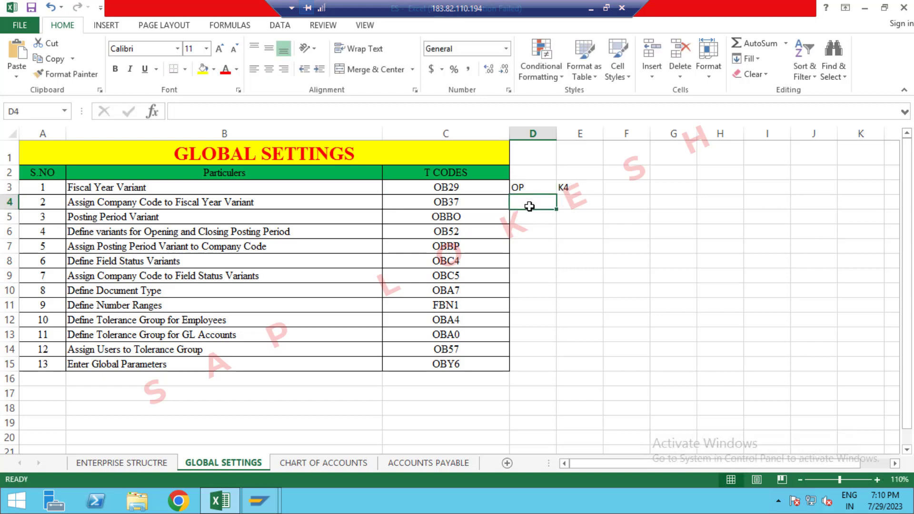
- Switch back to SAP, open transaction OB37 and position the list on company code OPP1
{"action": "key", "text": "alt+Tab"}
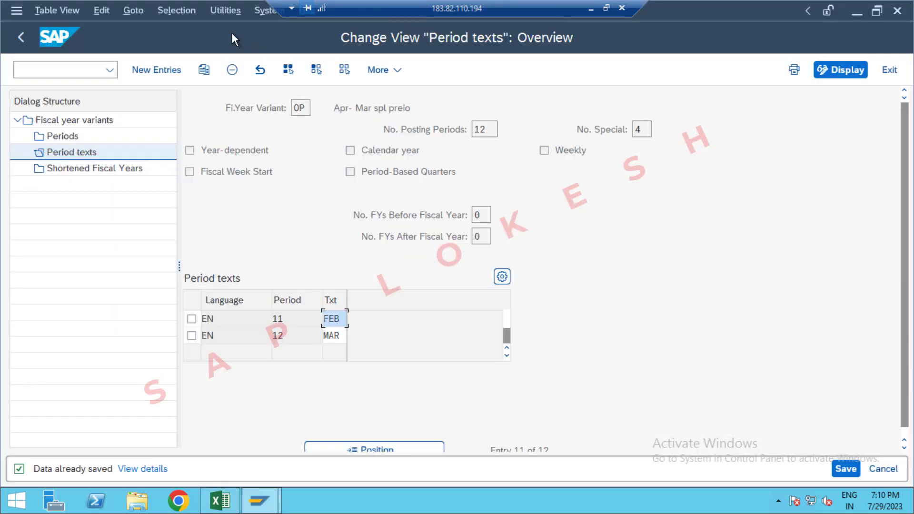
{"action": "left_click", "coordinate": [99, 70]}
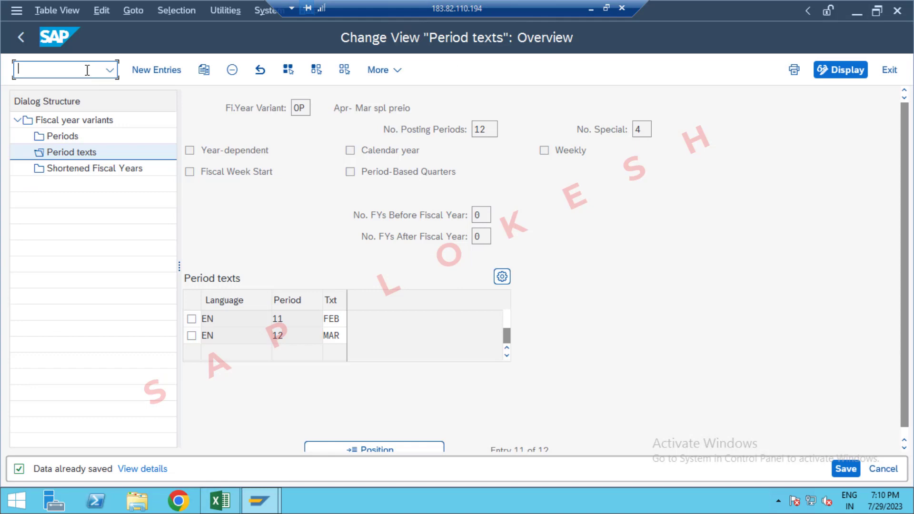
{"action": "type", "text": "/NOB37"}
{"action": "key", "text": "Return"}
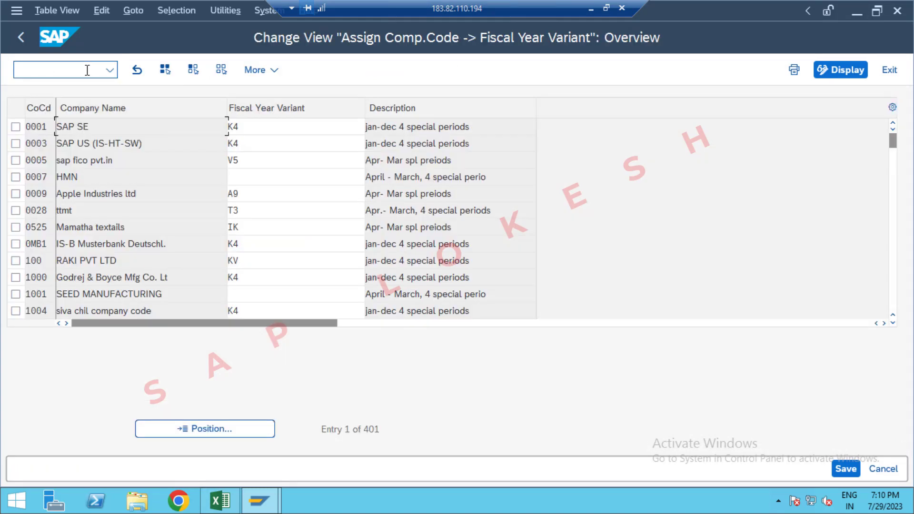
{"action": "left_click", "coordinate": [224, 429]}
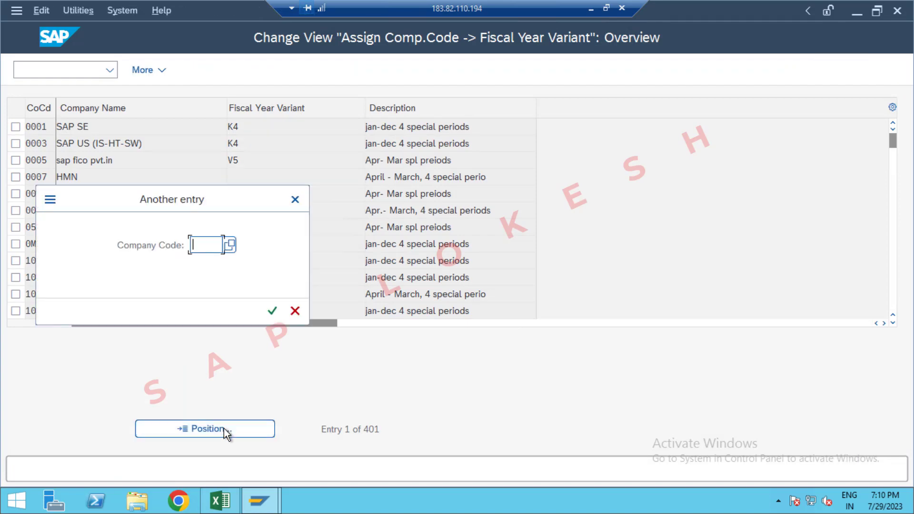
{"action": "type", "text": "O"}
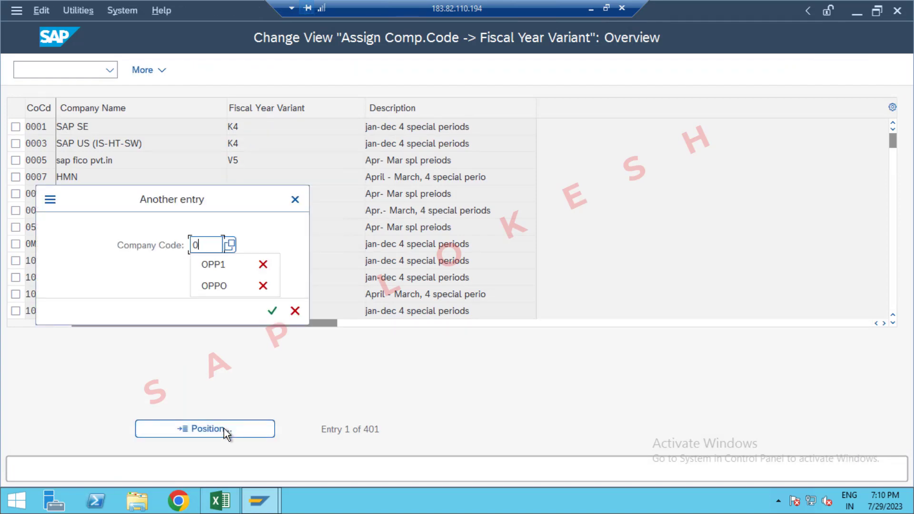
{"action": "type", "text": "PP1"}
{"action": "key", "text": "Return"}
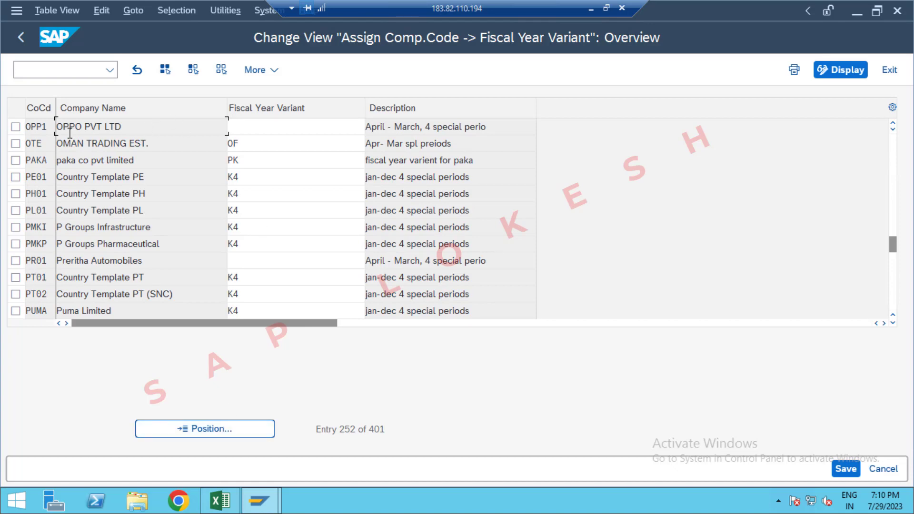
- Assign fiscal year variant OP to company code OPP1 and save it under the GLOBAL SETTINGS OPPO customizing request
{"action": "left_click", "coordinate": [290, 130]}
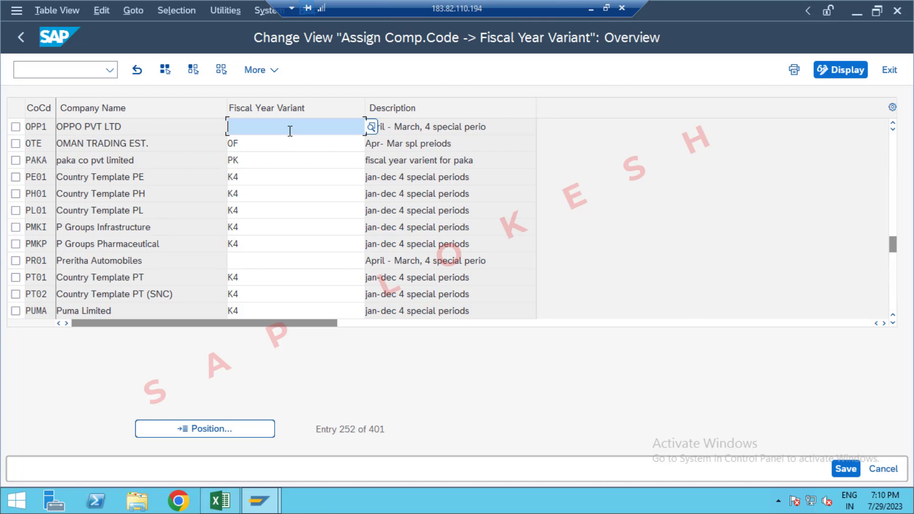
{"action": "type", "text": "OP"}
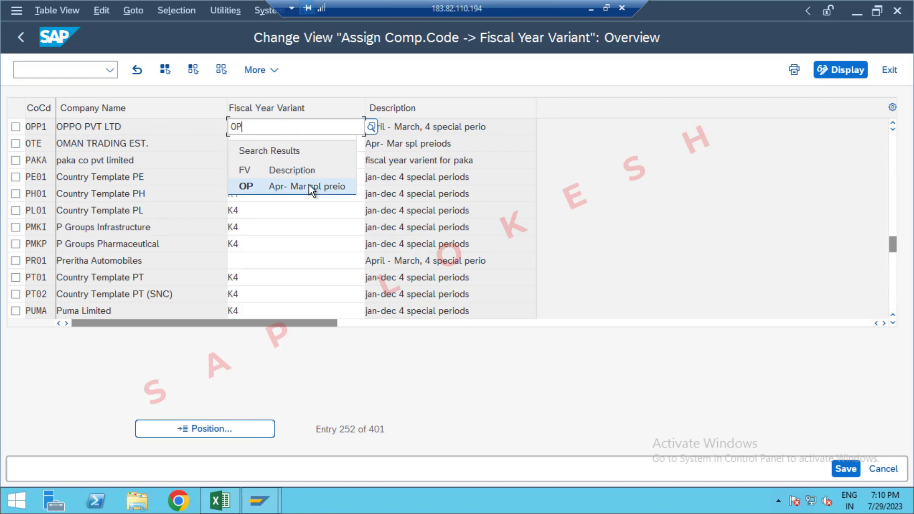
{"action": "left_click", "coordinate": [310, 185]}
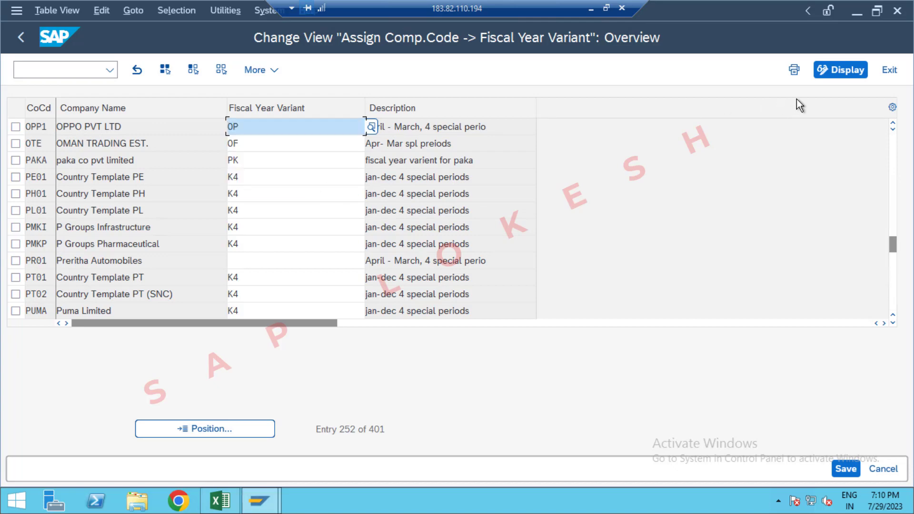
{"action": "left_click", "coordinate": [846, 469]}
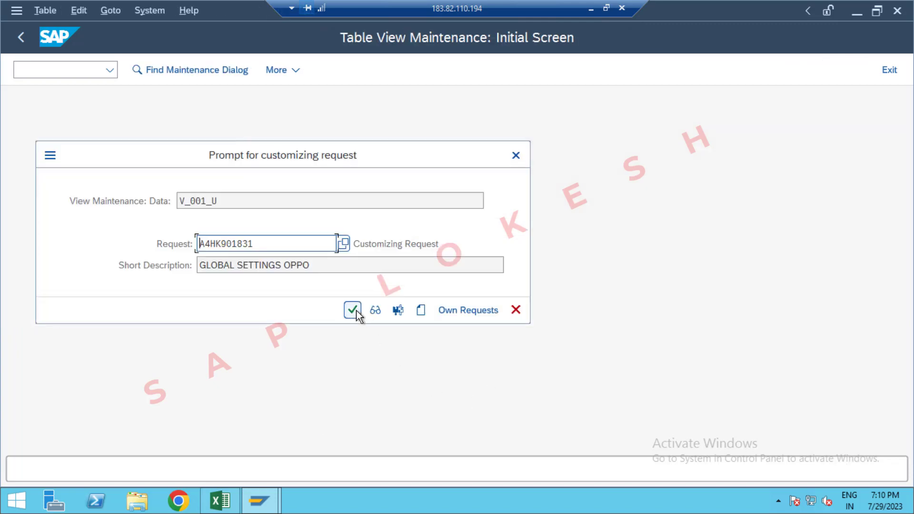
{"action": "left_click", "coordinate": [357, 314]}
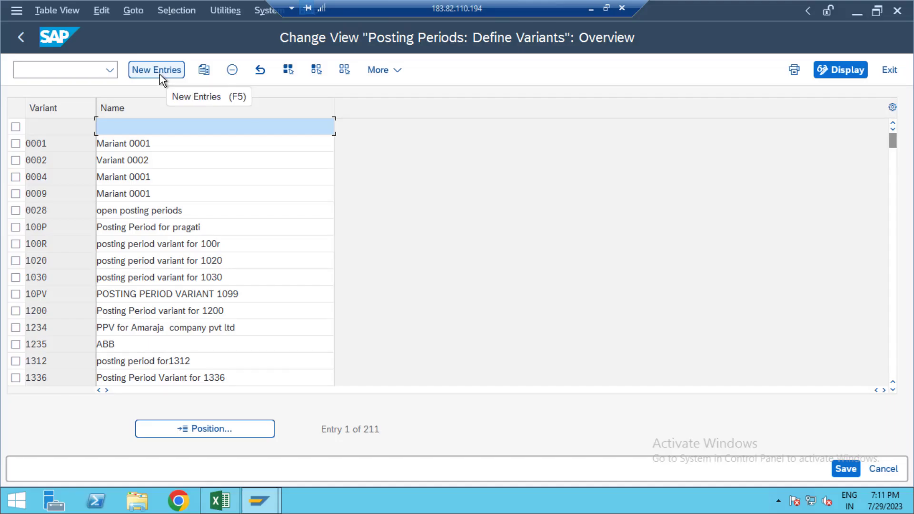
- Create posting period variant OPP1 named "Posting Period Variant for OPPO" and save it under the proposed customizing request
{"action": "left_click", "coordinate": [159, 74]}
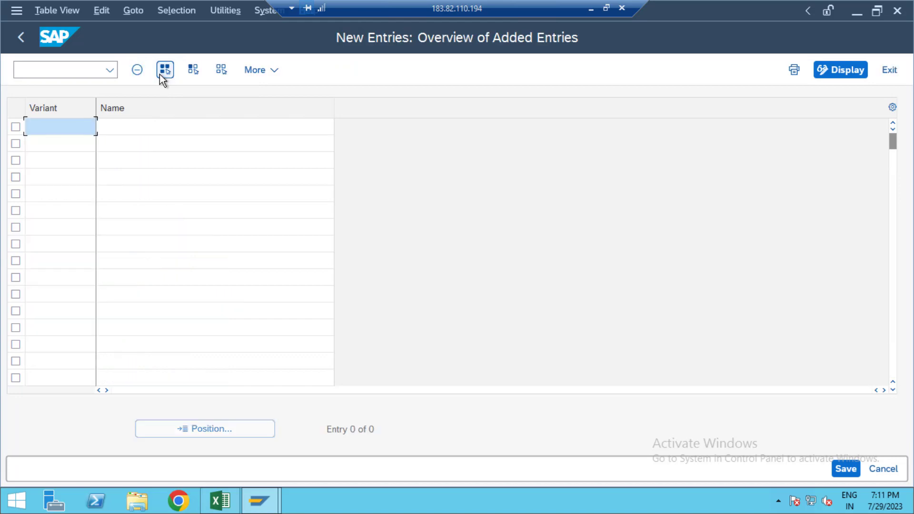
{"action": "type", "text": "OPP"}
{"action": "type", "text": "1"}
{"action": "key", "text": "Tab"}
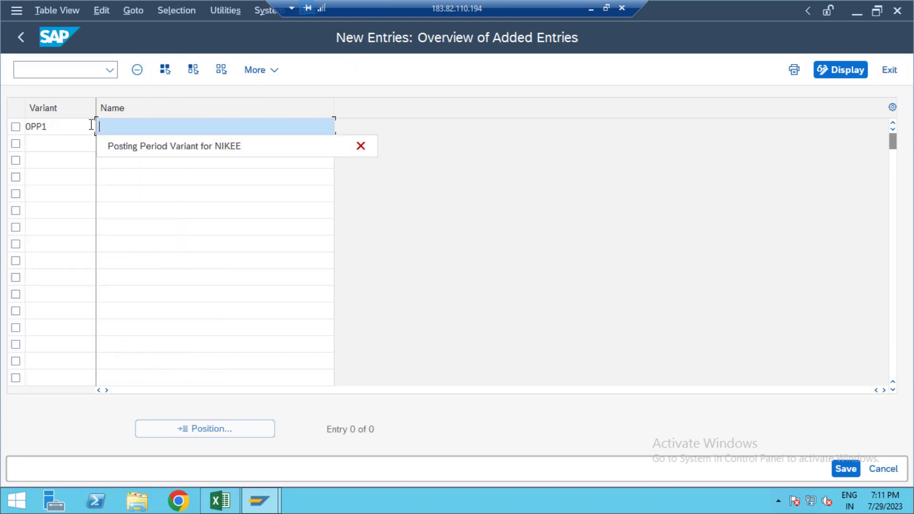
{"action": "left_click", "coordinate": [165, 146]}
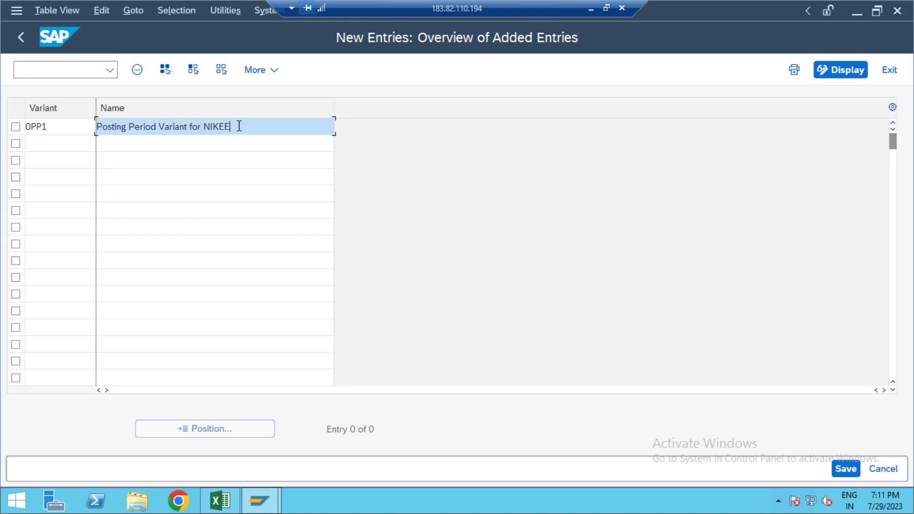
{"action": "key", "text": "BackSpace"}
{"action": "key", "text": "BackSpace"}
{"action": "key", "text": "BackSpace"}
{"action": "key", "text": "BackSpace"}
{"action": "key", "text": "BackSpace"}
{"action": "key", "text": "BackSpace"}
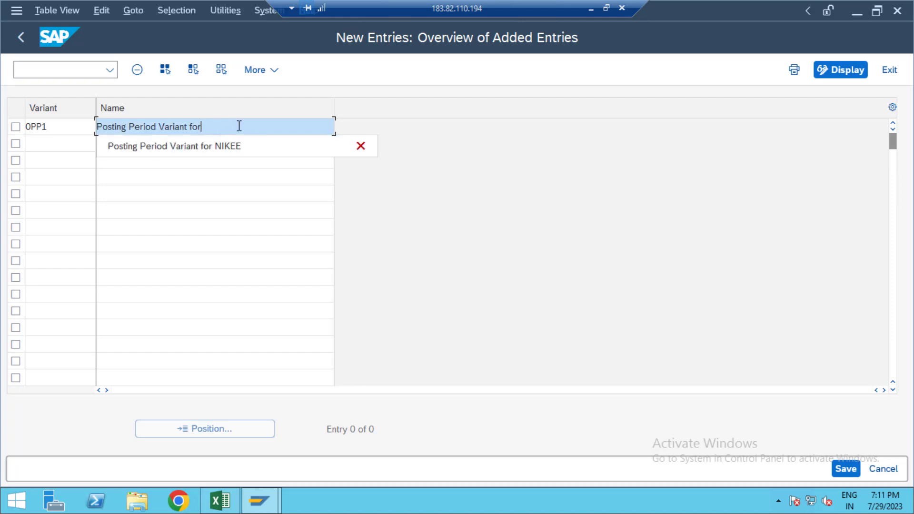
{"action": "type", "text": "OPPO"}
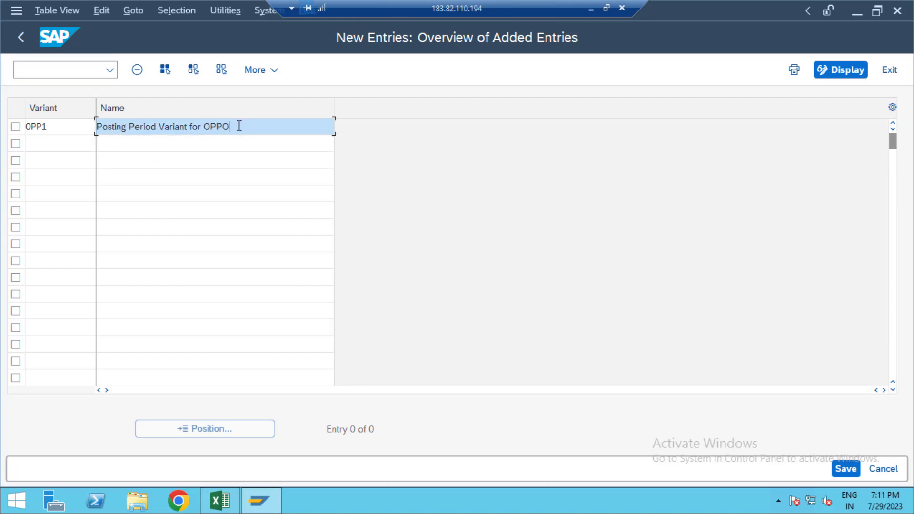
{"action": "left_click", "coordinate": [840, 469]}
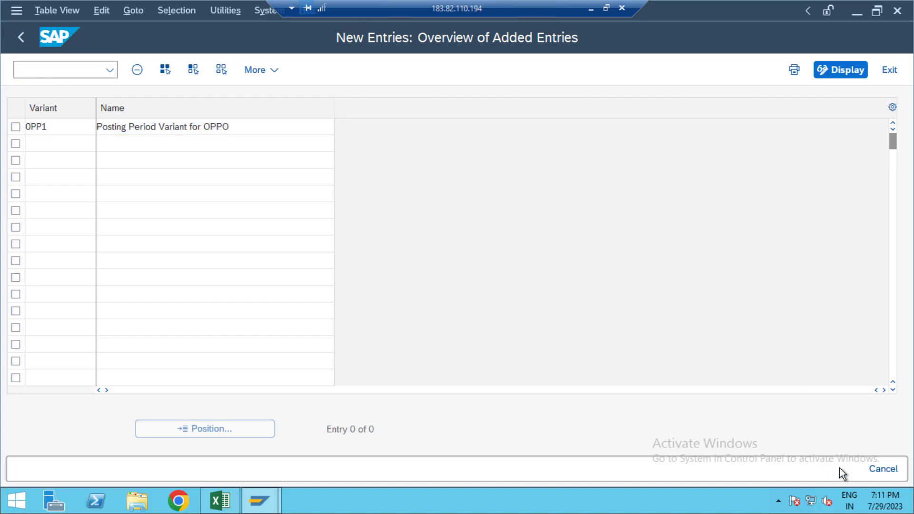
{"action": "left_click", "coordinate": [353, 311]}
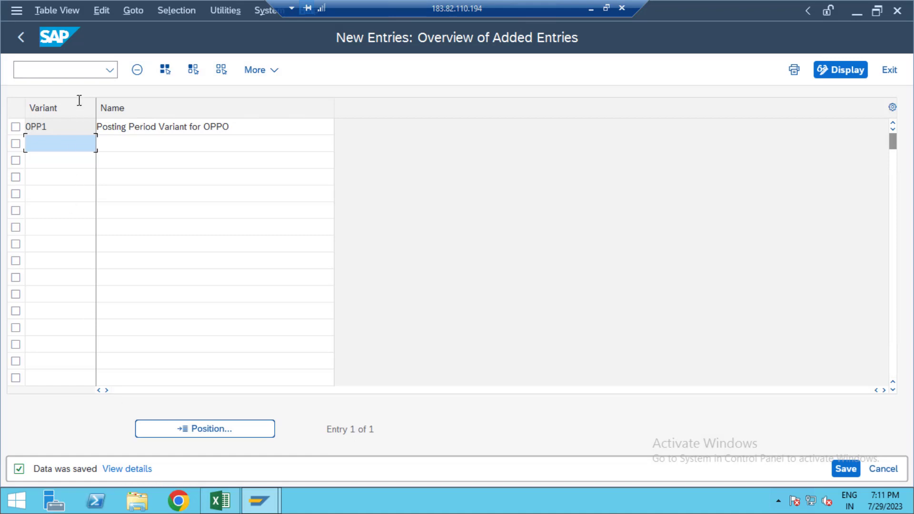
- Switch to the Excel checklist and record OPP1 beside the Posting Period Variant row in cell D5
{"action": "key", "text": "alt+Tab"}
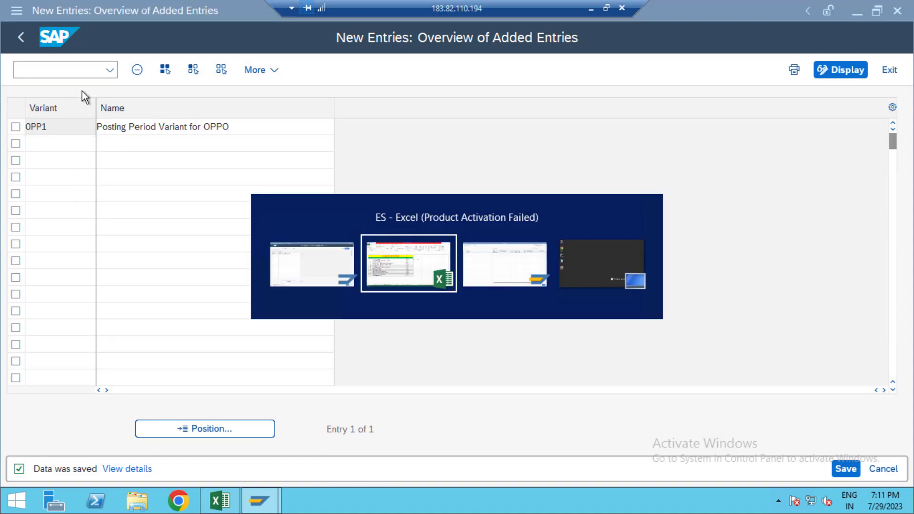
{"action": "left_click", "coordinate": [517, 218]}
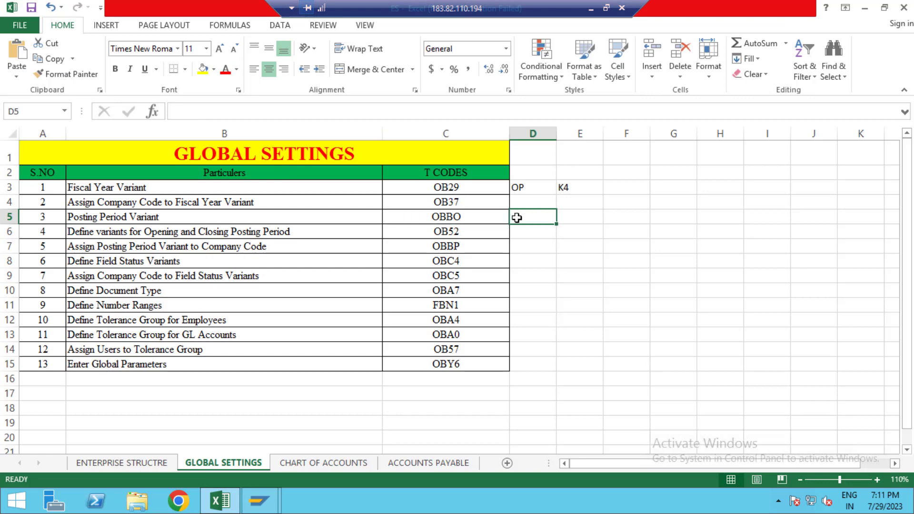
{"action": "type", "text": "OPP1"}
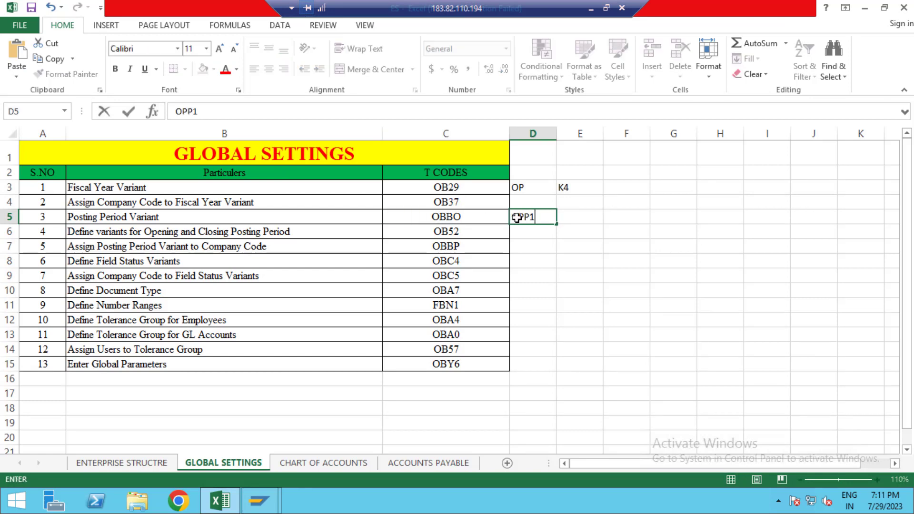
{"action": "left_click", "coordinate": [533, 235]}
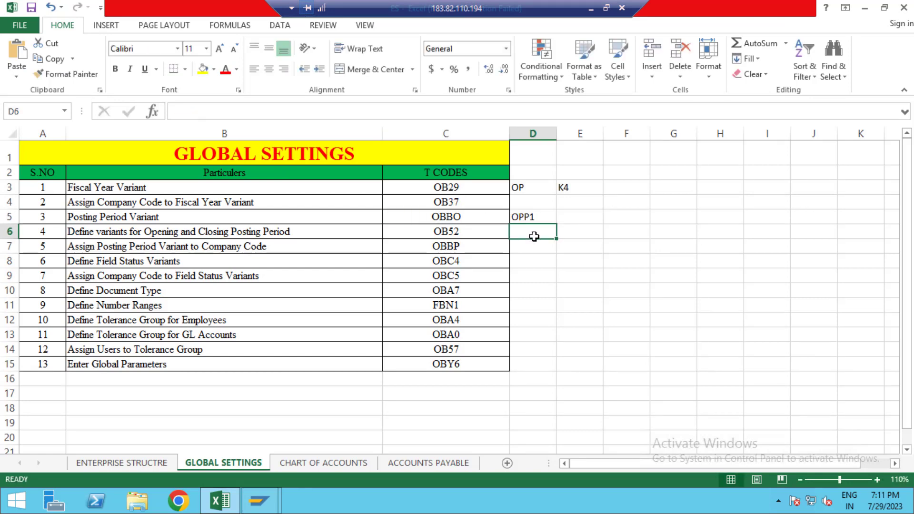
- Switch back to SAP and open transaction OB52 for opening and closing posting periods
{"action": "key", "text": "alt+Tab"}
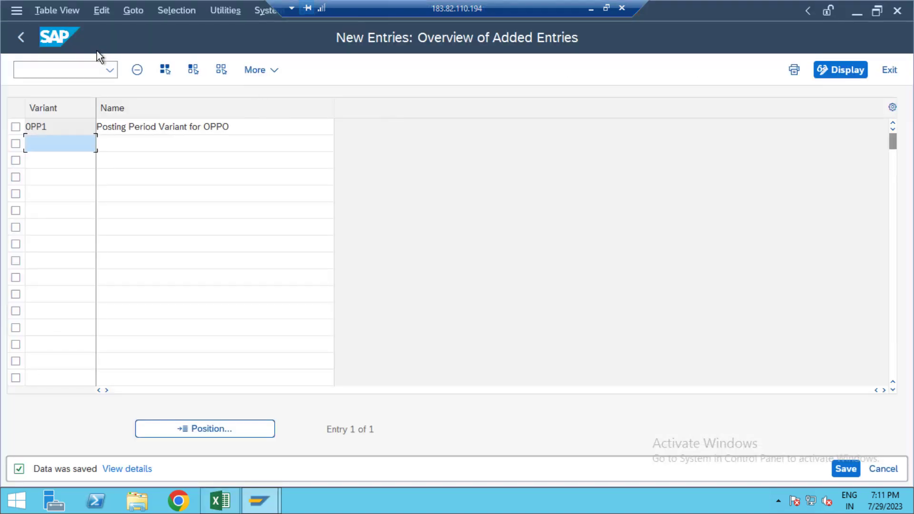
{"action": "left_click", "coordinate": [76, 68]}
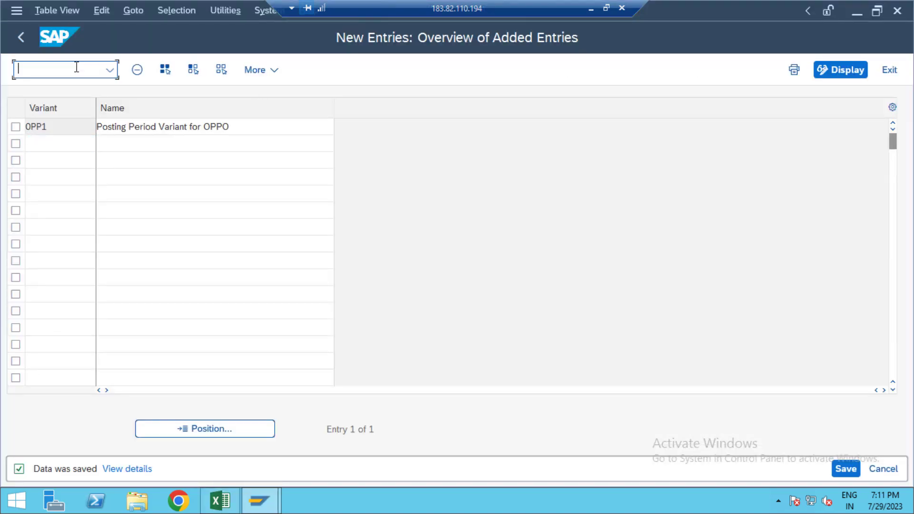
{"action": "type", "text": "/n"}
{"action": "key", "text": "alt+Tab"}
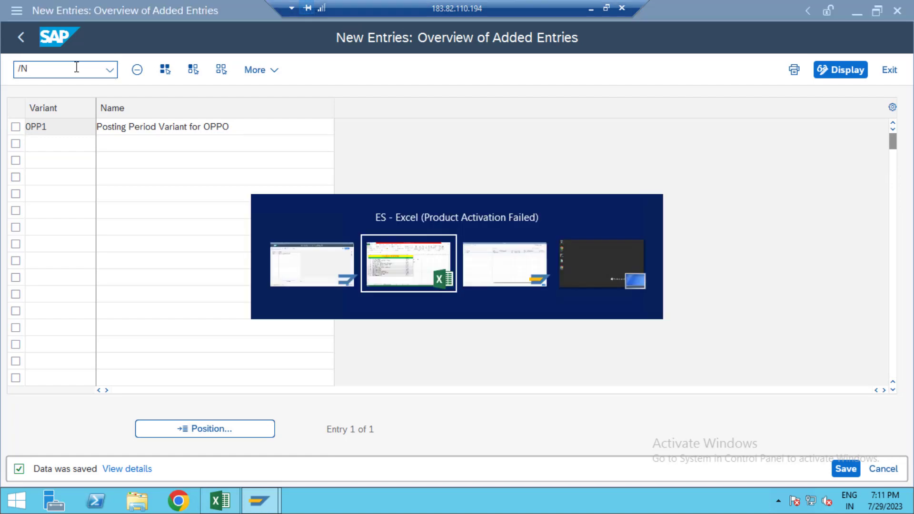
{"action": "key", "text": "alt+Tab"}
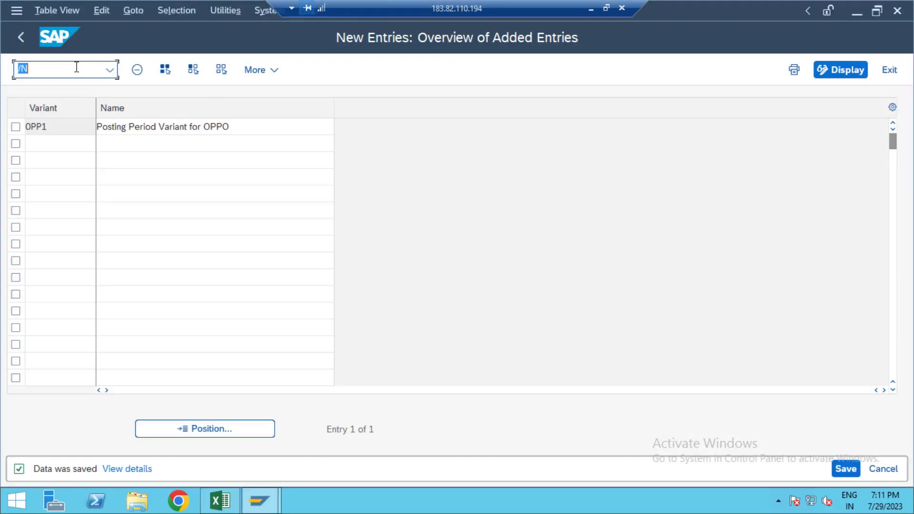
{"action": "left_click", "coordinate": [76, 67]}
{"action": "type", "text": "OB52"}
{"action": "key", "text": "Return"}
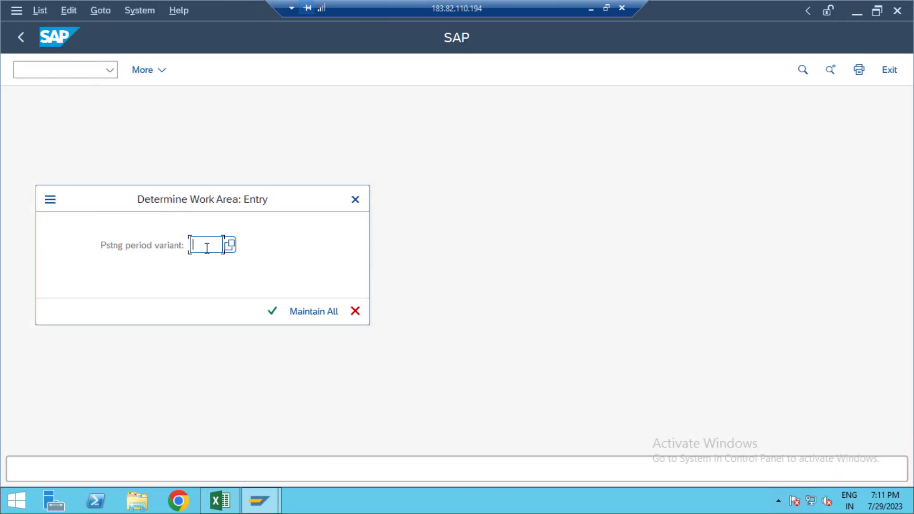
- Display the time intervals of posting period variant OPP1 and widen the table's A column
{"action": "type", "text": "OPP"}
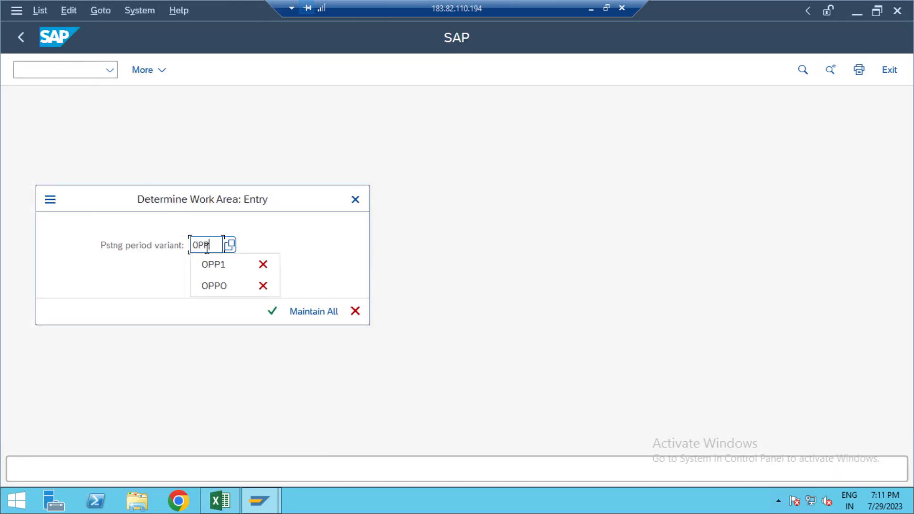
{"action": "type", "text": "1"}
{"action": "key", "text": "Return"}
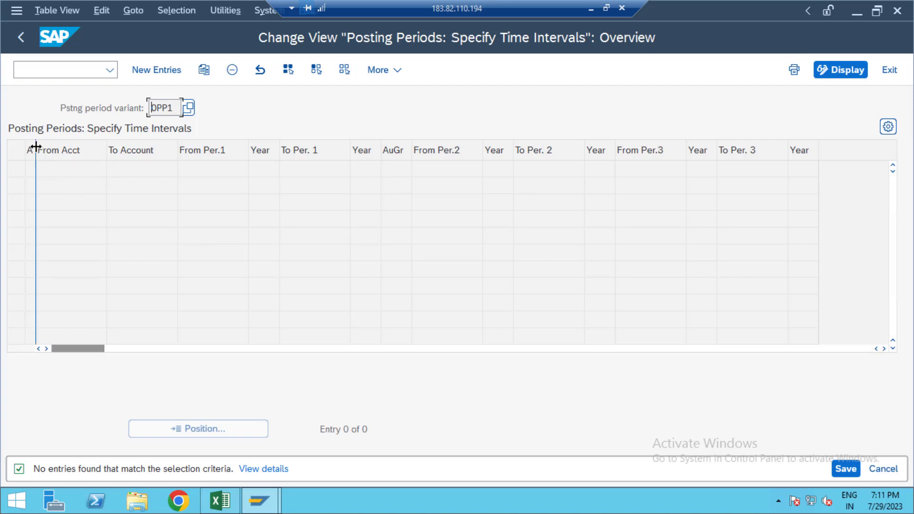
{"action": "left_click_drag", "start_coordinate": [36, 149], "coordinate": [49, 148]}
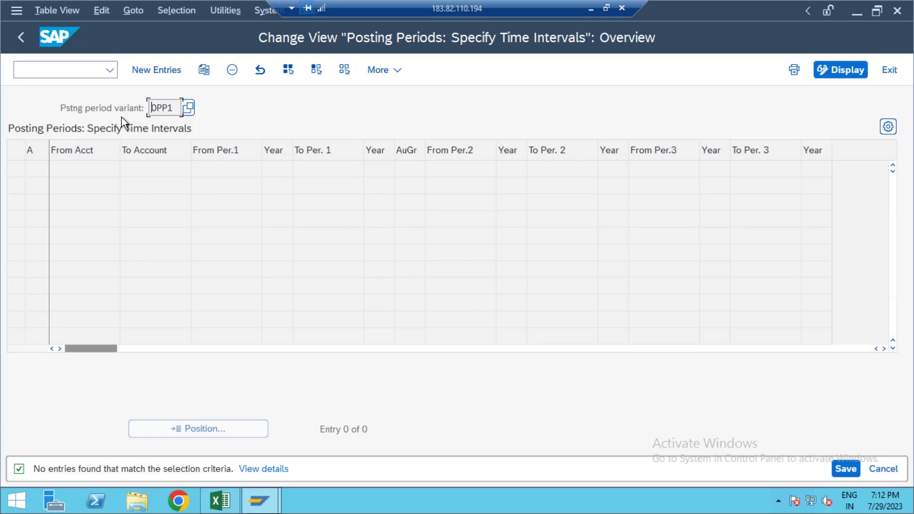
{"action": "left_click", "coordinate": [261, 72]}
- Restart transaction OB52 to return to the posting period variant entry
{"action": "left_click", "coordinate": [84, 68]}
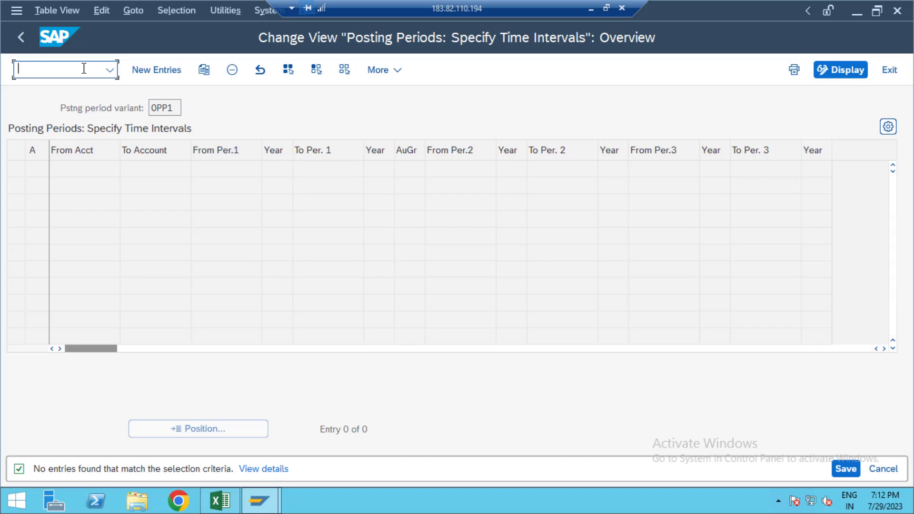
{"action": "type", "text": "/NOBB5"}
{"action": "key", "text": "BackSpace"}
{"action": "key", "text": "BackSpace"}
{"action": "type", "text": "5"}
{"action": "key", "text": "Return"}
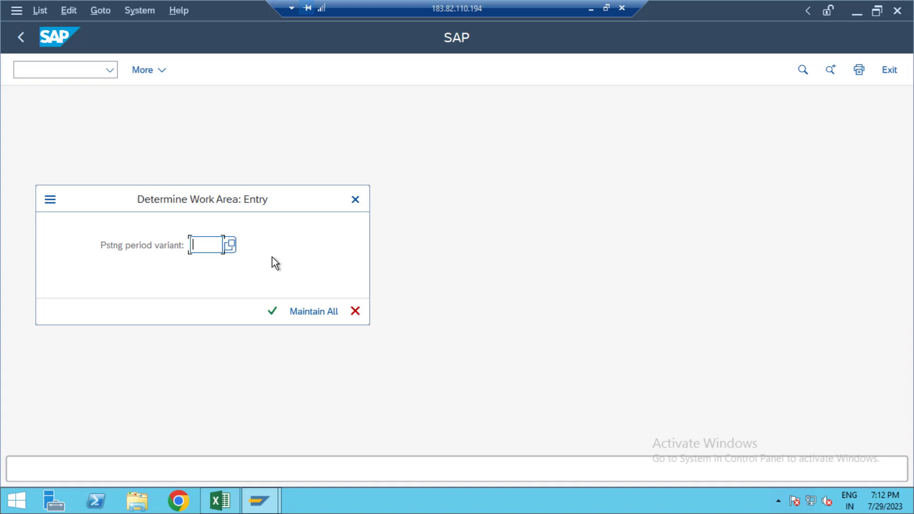
- Enter posting period variant OPP1 and display its time intervals
{"action": "type", "text": "OPP"}
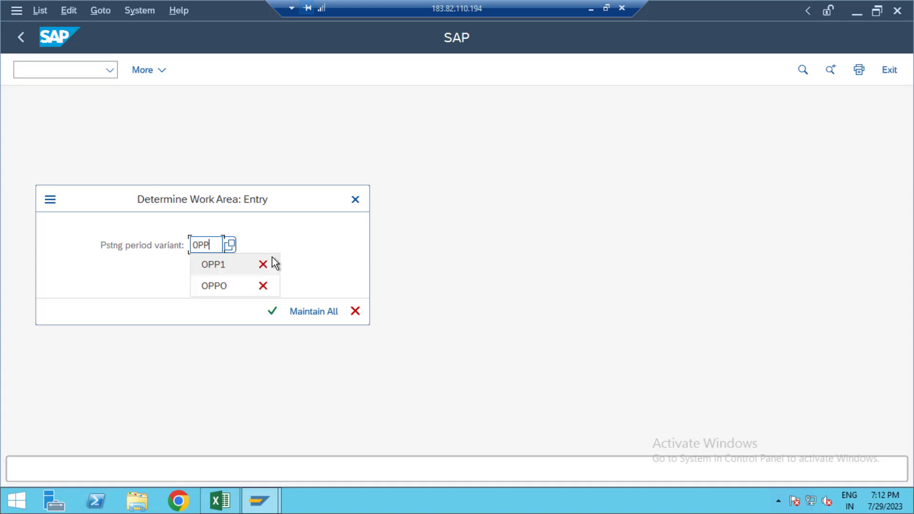
{"action": "left_click", "coordinate": [273, 256]}
{"action": "key", "text": "Return"}
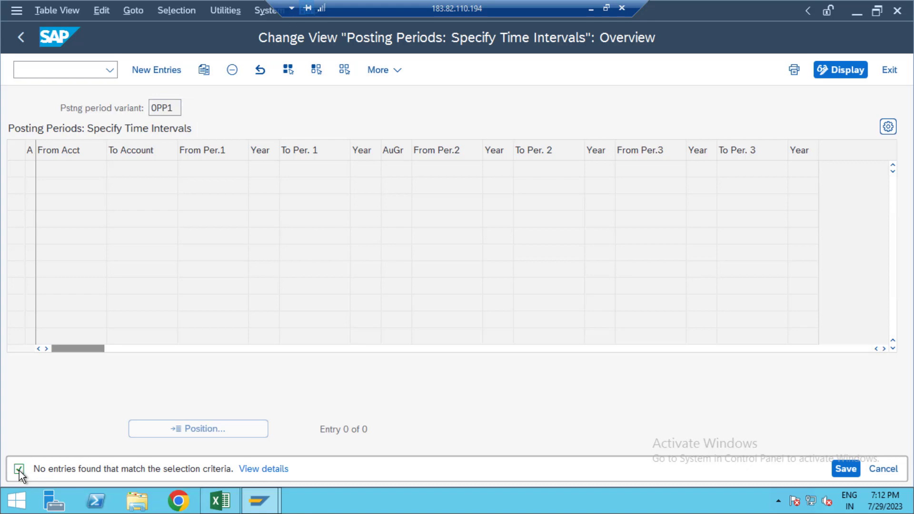
- Consult the Excel checklist for the transaction code, return to SAP, and locate variant OPP1 in transaction OBBO
{"action": "key", "text": "alt+Tab"}
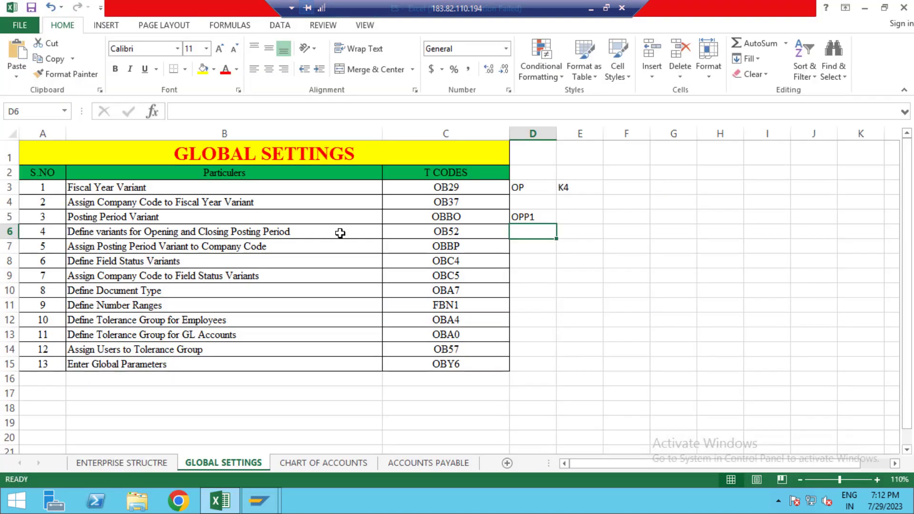
{"action": "key", "text": "alt+Tab"}
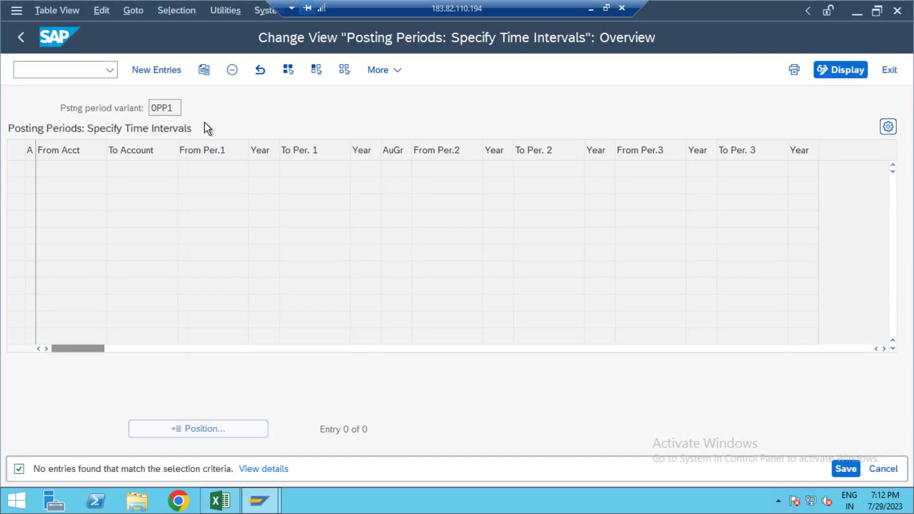
{"action": "left_click", "coordinate": [87, 70]}
{"action": "type", "text": "/N"}
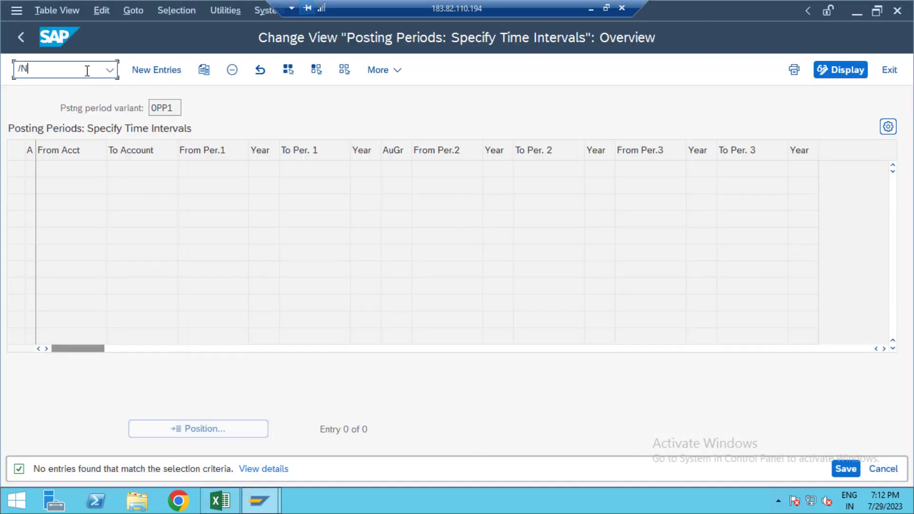
{"action": "type", "text": "OBBO"}
{"action": "key", "text": "Return"}
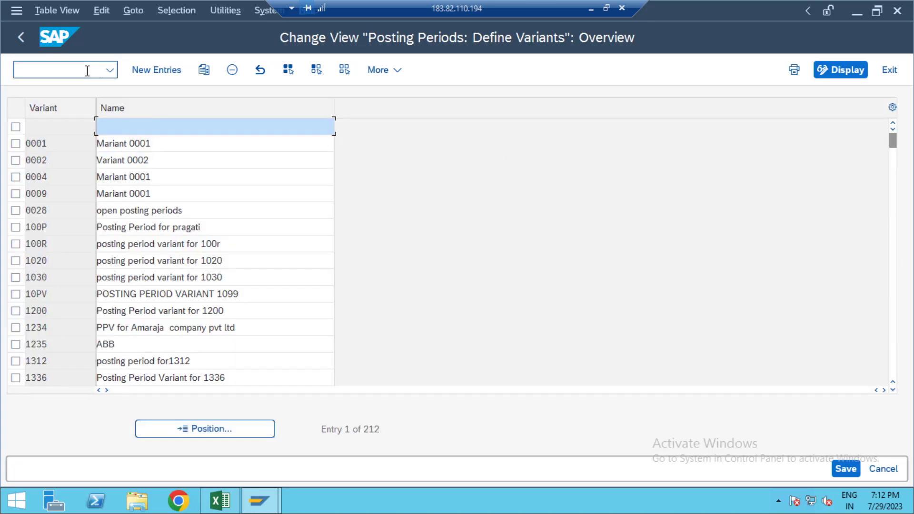
{"action": "left_click", "coordinate": [225, 429]}
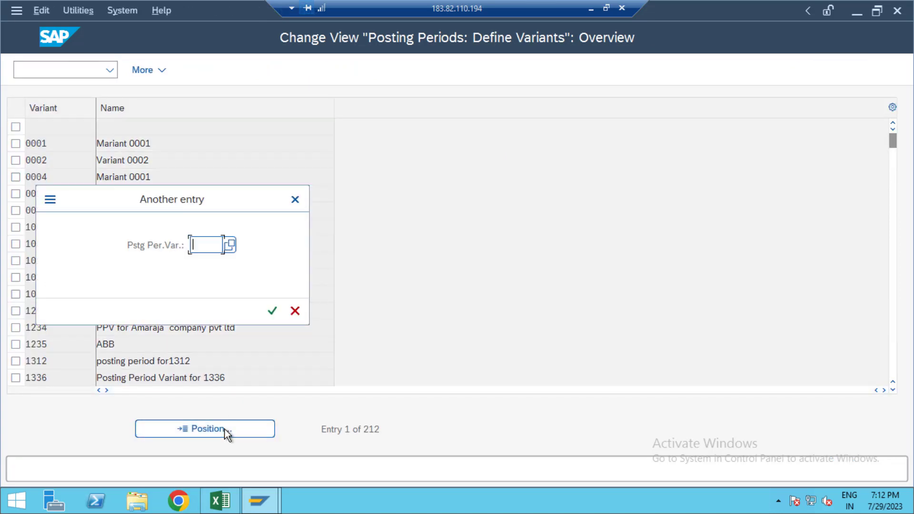
{"action": "type", "text": "0PP"}
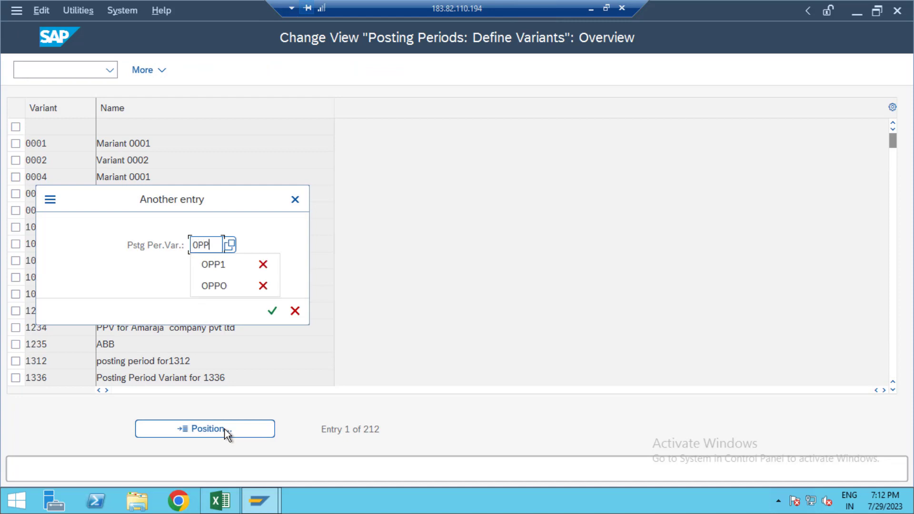
{"action": "key", "text": "Return"}
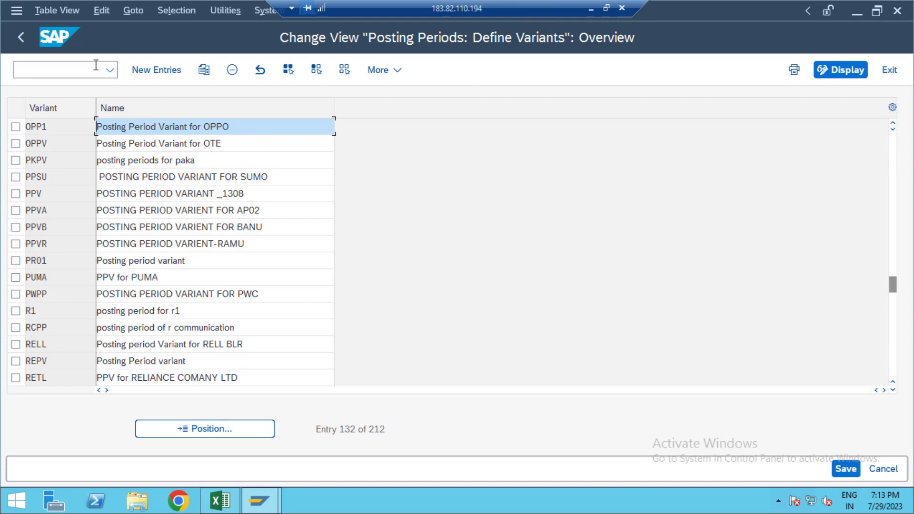
- Consult the Excel checklist again, return to SAP, and locate company code OPP1 in transaction OB37 to review its fiscal year variant
{"action": "left_click", "coordinate": [81, 68]}
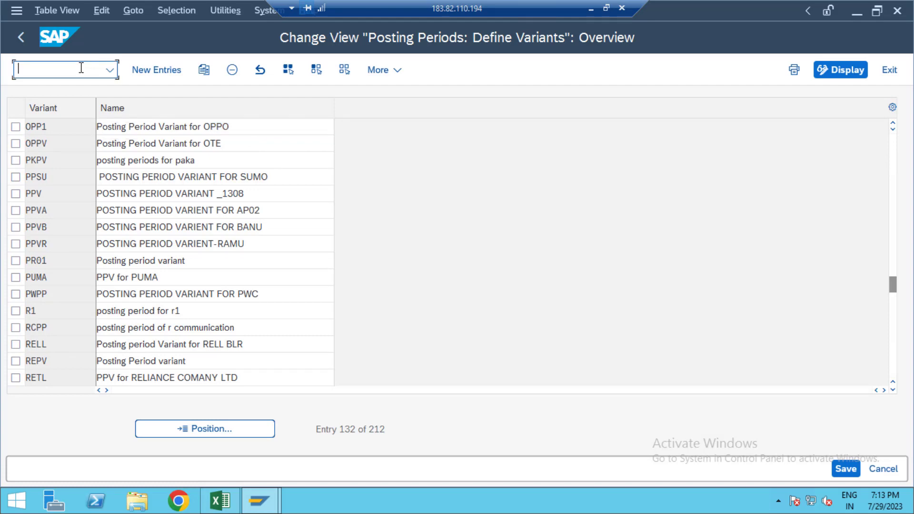
{"action": "type", "text": "/"}
{"action": "key", "text": "alt+Tab"}
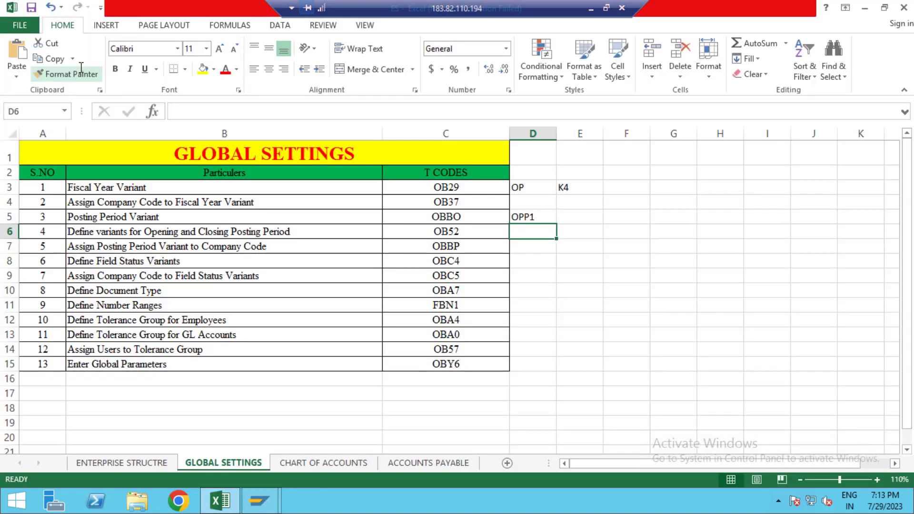
{"action": "key", "text": "alt+Tab"}
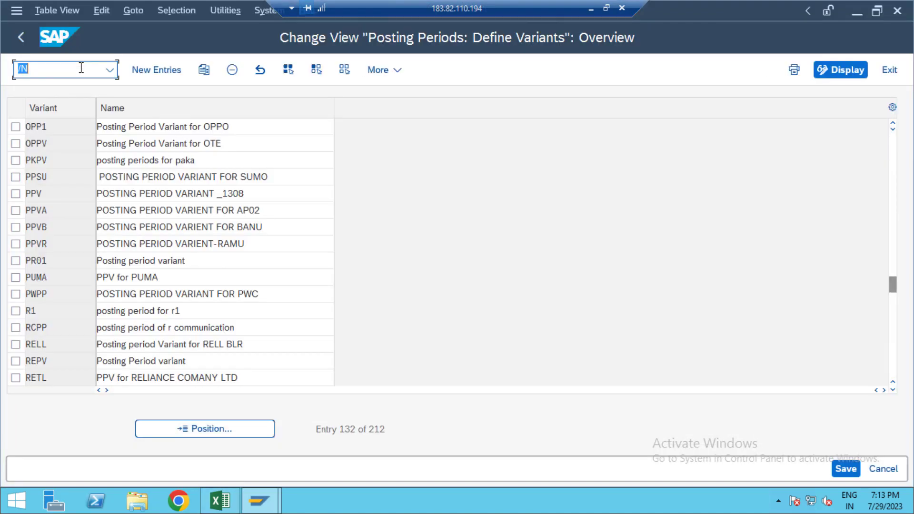
{"action": "left_click", "coordinate": [81, 68]}
{"action": "type", "text": "OB37"}
{"action": "key", "text": "Return"}
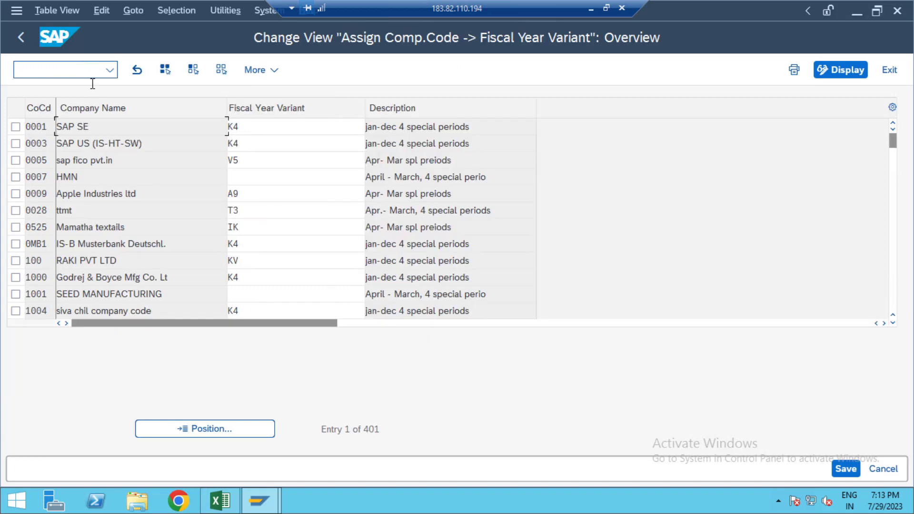
{"action": "left_click", "coordinate": [252, 429]}
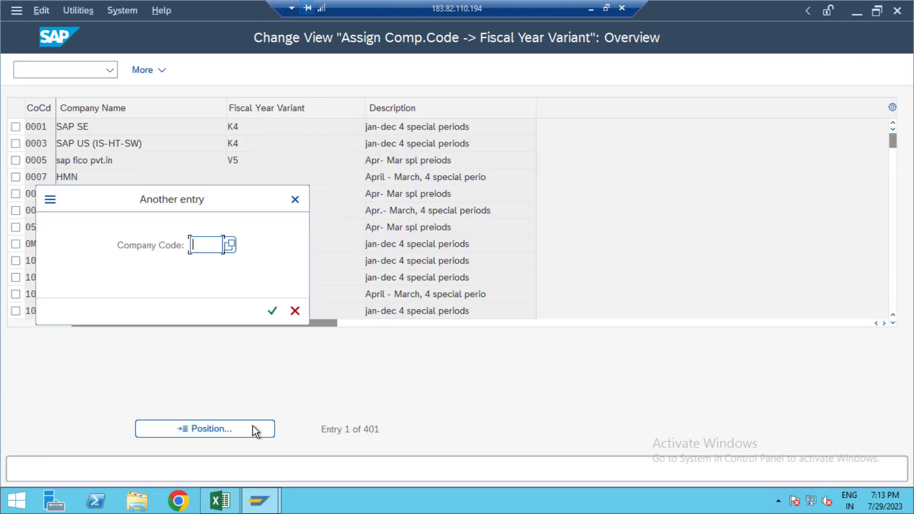
{"action": "type", "text": "0PP1"}
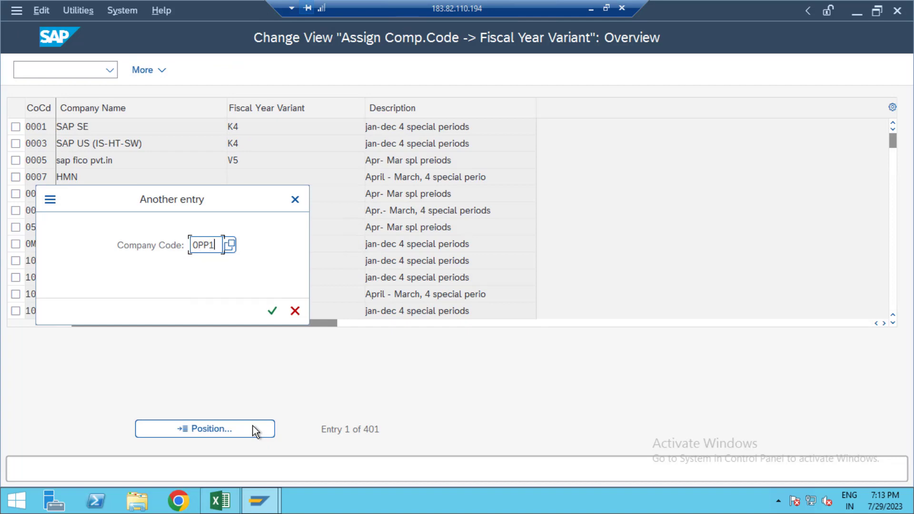
{"action": "key", "text": "Return"}
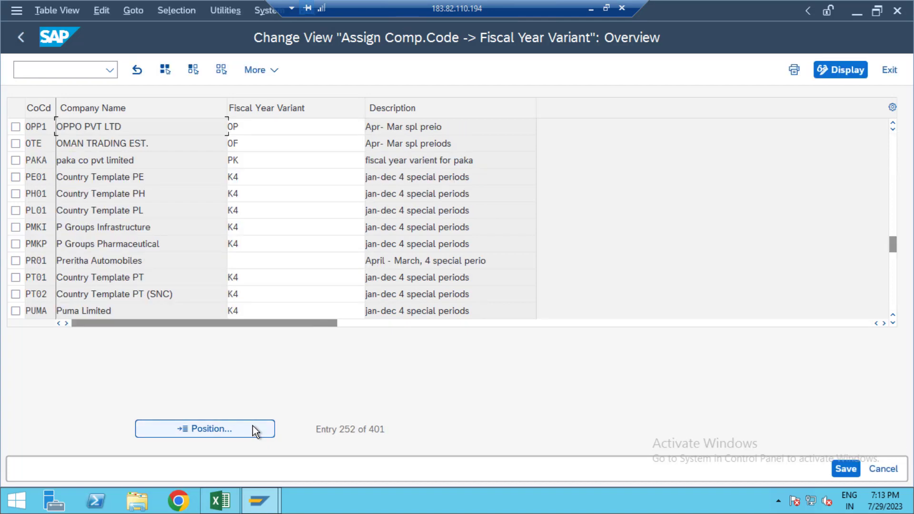
- Open transaction OB29 and position the fiscal year variants list at OP
{"action": "left_click", "coordinate": [68, 68]}
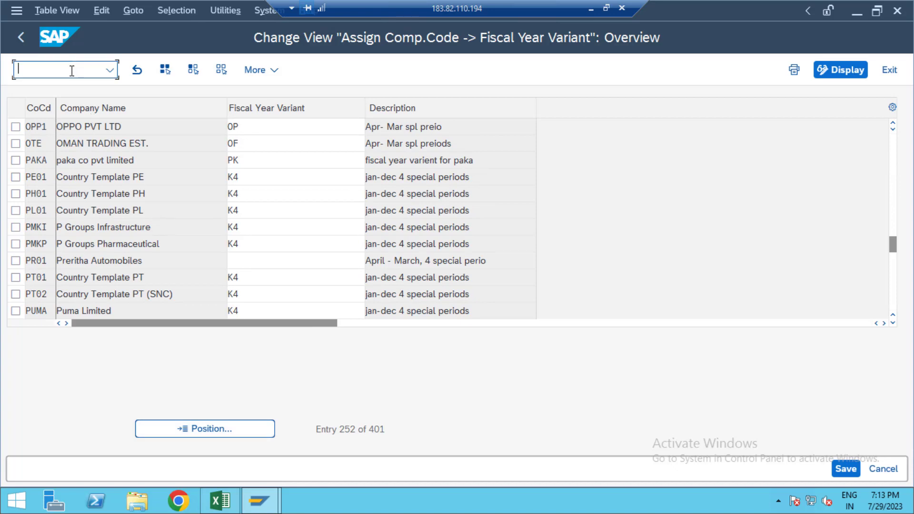
{"action": "type", "text": "/NOB29"}
{"action": "key", "text": "Return"}
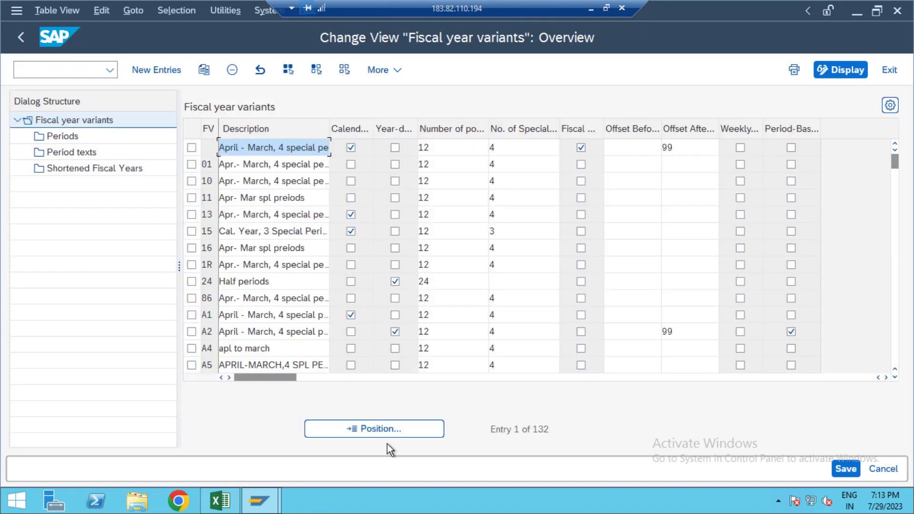
{"action": "left_click", "coordinate": [404, 427]}
{"action": "type", "text": "OP"}
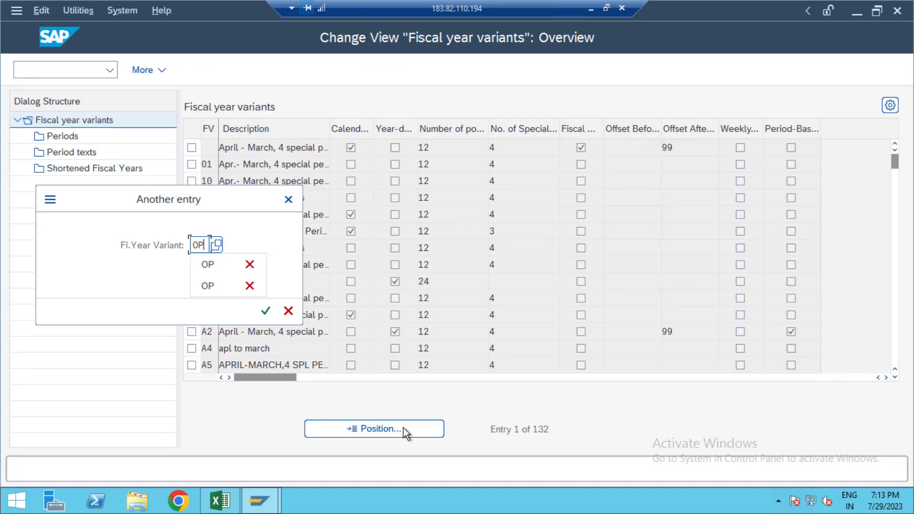
{"action": "key", "text": "Return"}
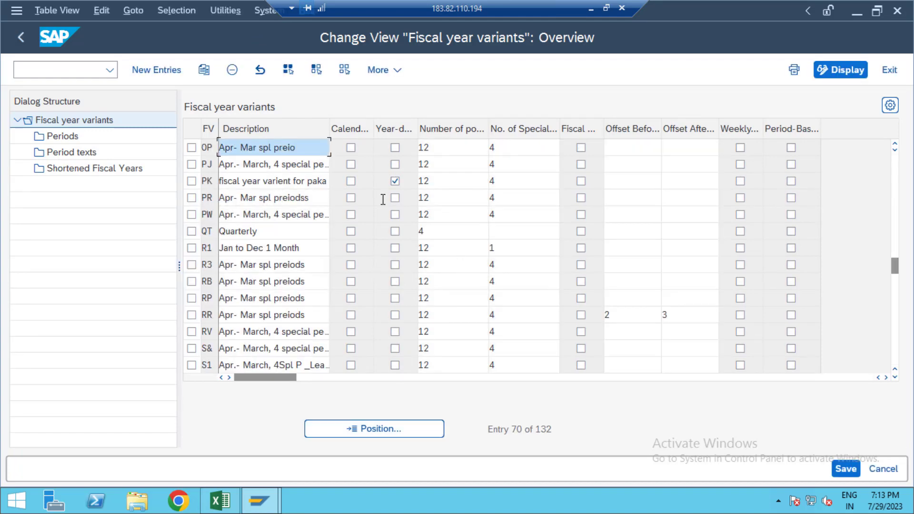
- Review the period texts and the periods defined for fiscal year variant OP
{"action": "left_click", "coordinate": [192, 148]}
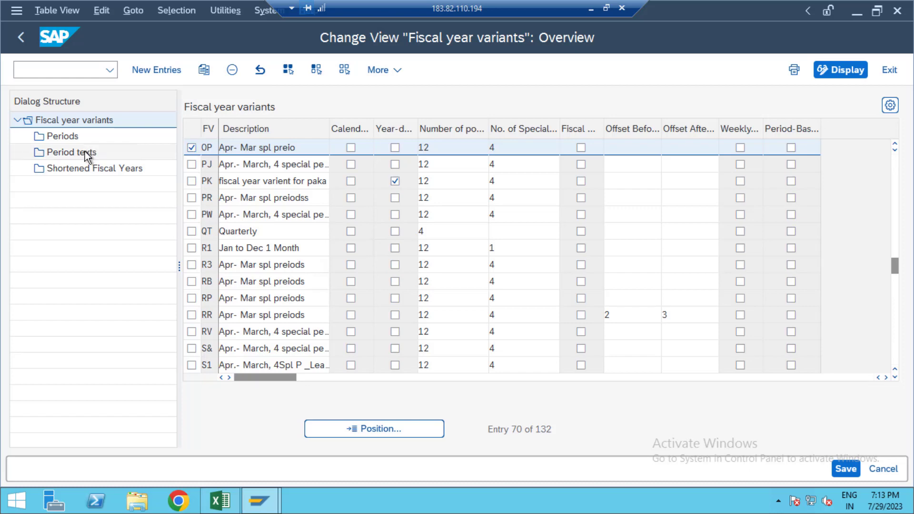
{"action": "double_click", "coordinate": [86, 152]}
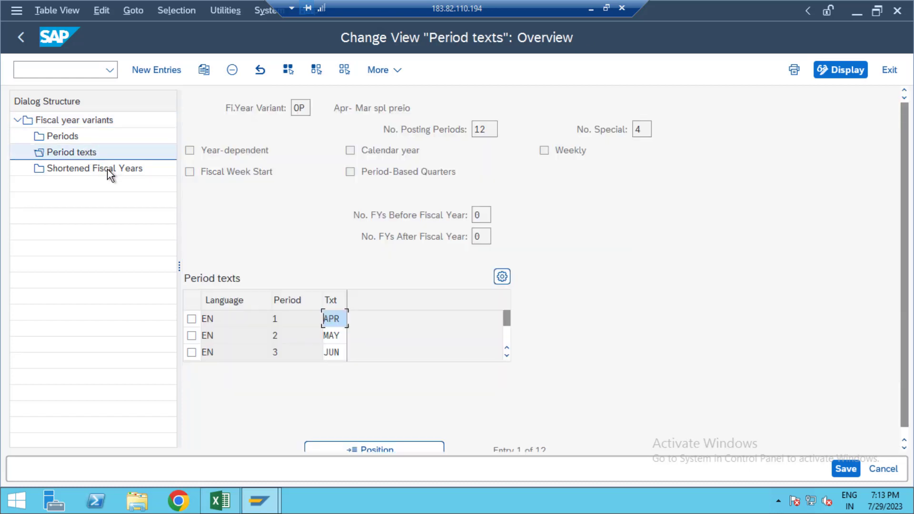
{"action": "left_click_drag", "start_coordinate": [508, 323], "coordinate": [508, 341]}
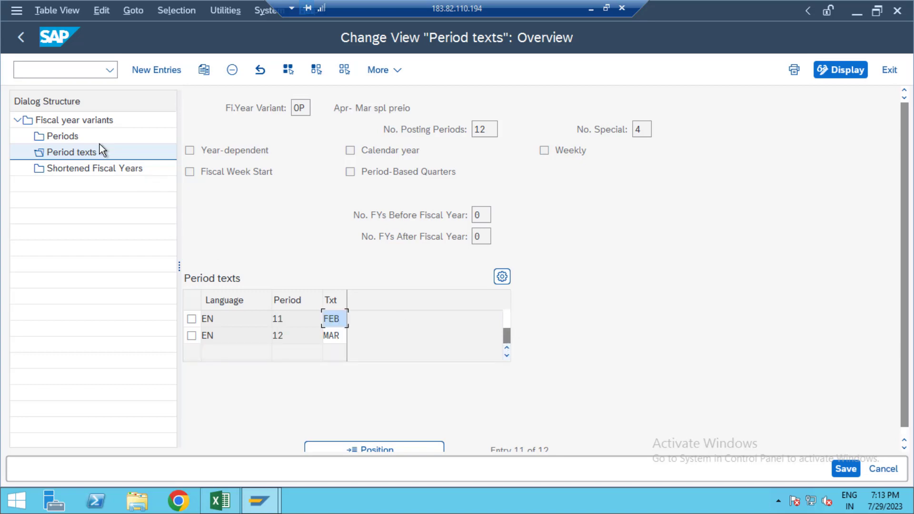
{"action": "left_click", "coordinate": [87, 139]}
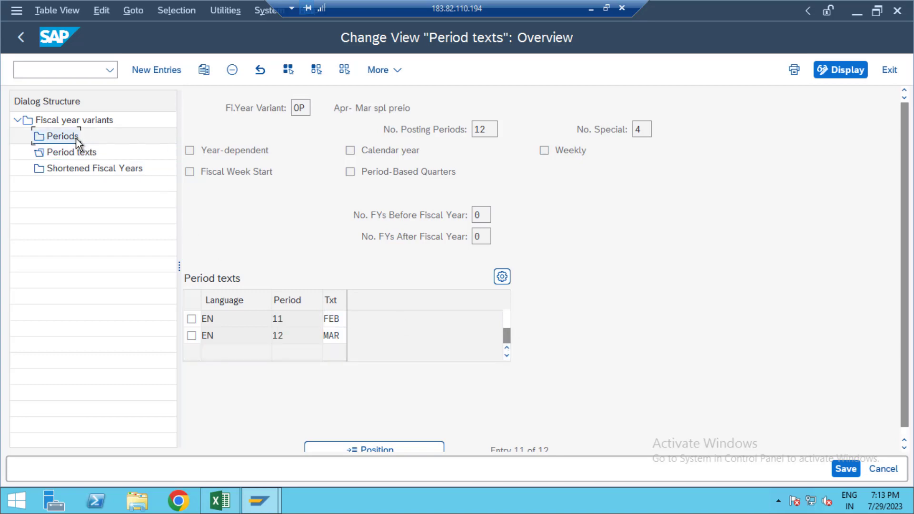
{"action": "double_click", "coordinate": [78, 138]}
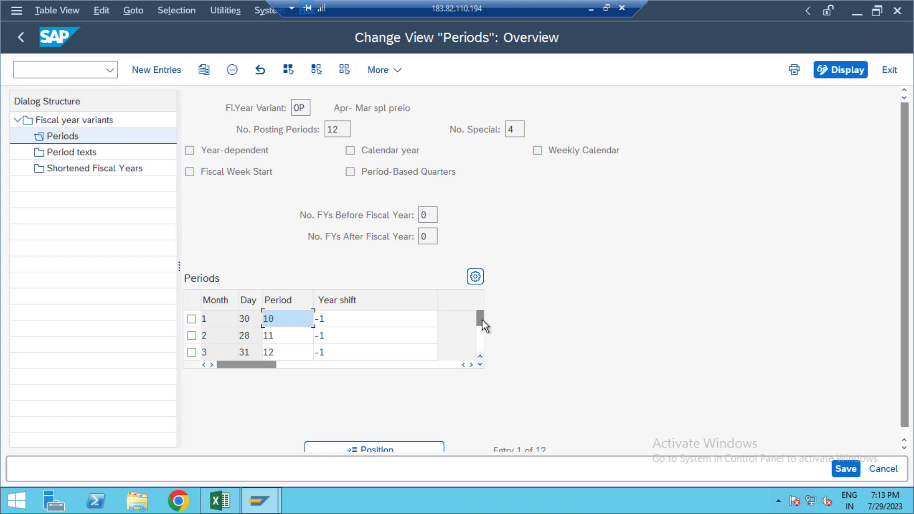
{"action": "left_click", "coordinate": [483, 344]}
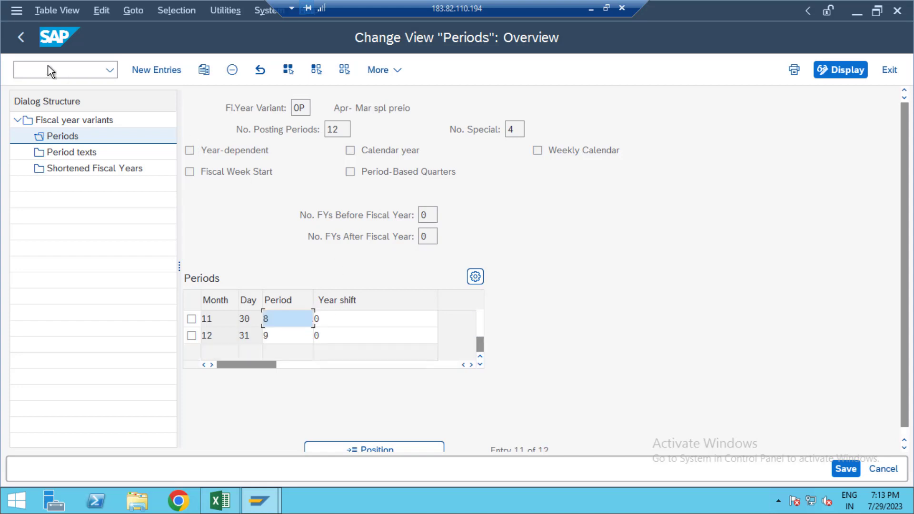
- Open transaction OB52 and display the time intervals of posting period variant OPP1
{"action": "left_click", "coordinate": [77, 68]}
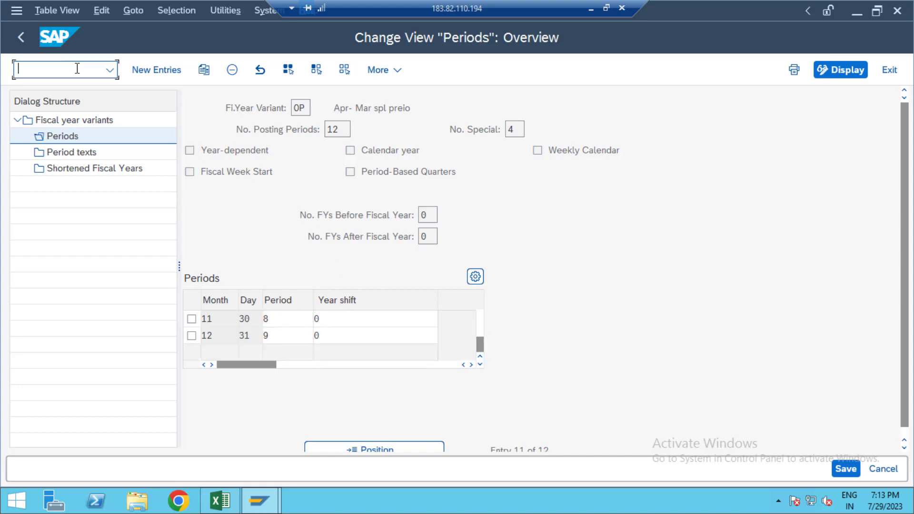
{"action": "type", "text": "/NOB52"}
{"action": "key", "text": "Return"}
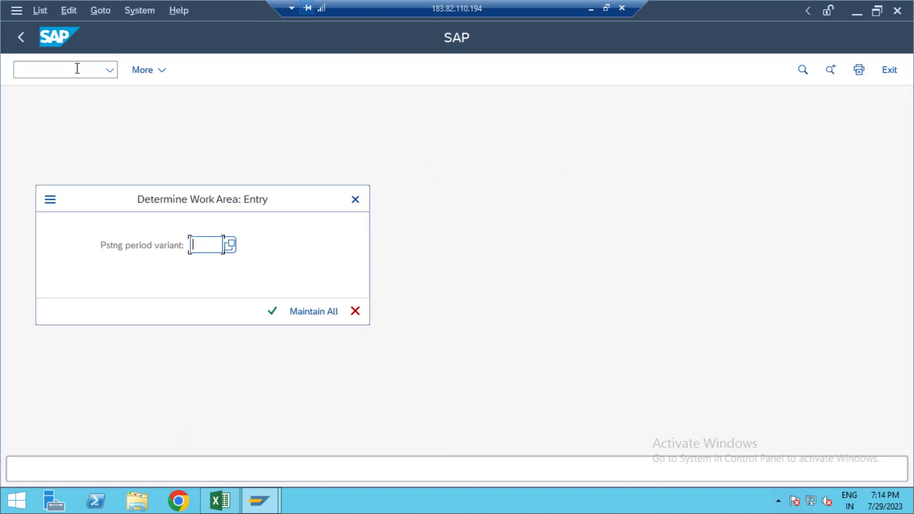
{"action": "type", "text": "OPP"}
{"action": "type", "text": "1"}
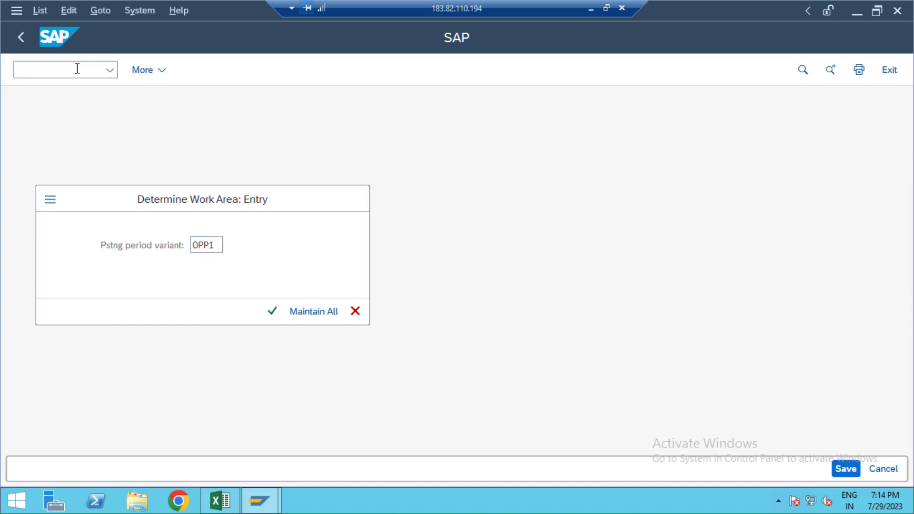
{"action": "key", "text": "Return"}
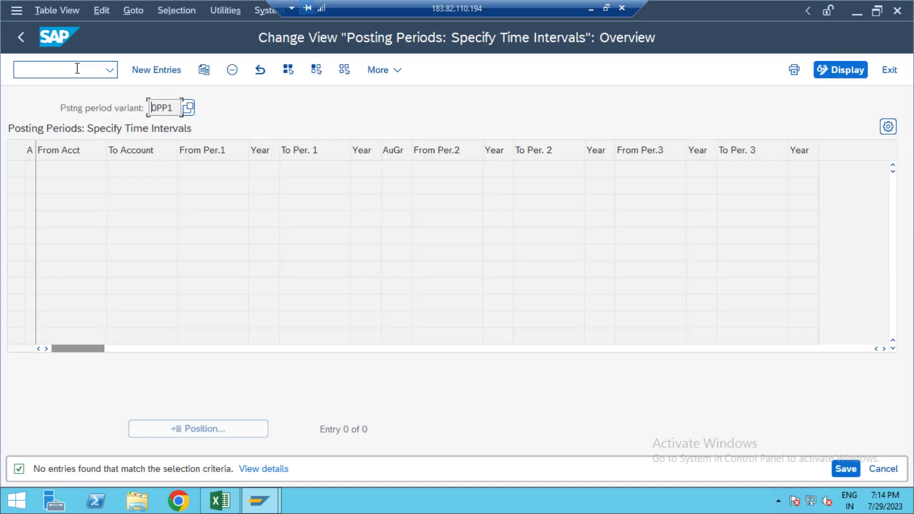
- Start new time interval entries for variant OPP1 and add rows for account types + (valid for all) and A (Assets)
{"action": "left_click", "coordinate": [168, 71]}
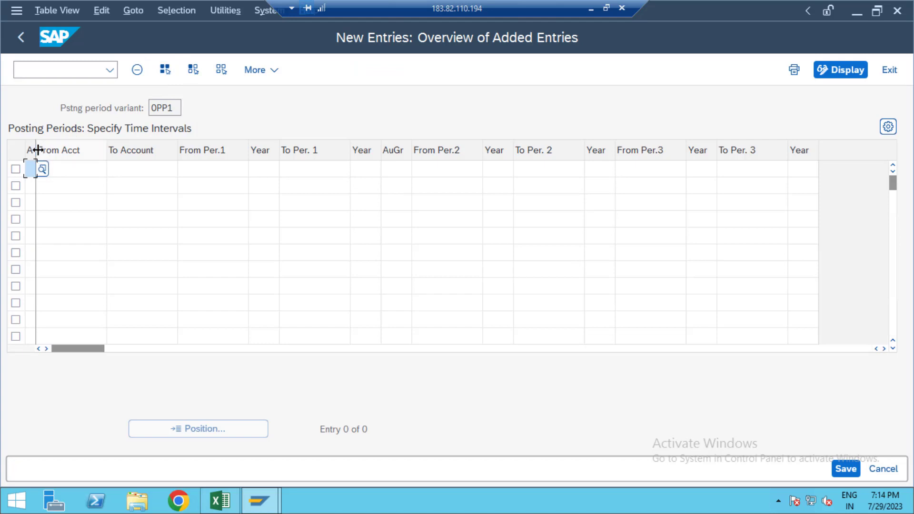
{"action": "left_click_drag", "start_coordinate": [35, 148], "coordinate": [43, 150]}
{"action": "left_click", "coordinate": [48, 171]}
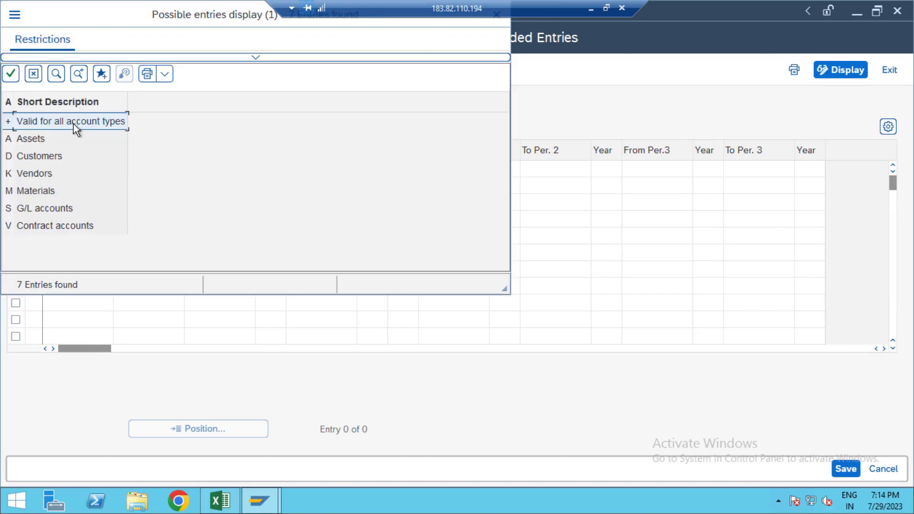
{"action": "double_click", "coordinate": [73, 124]}
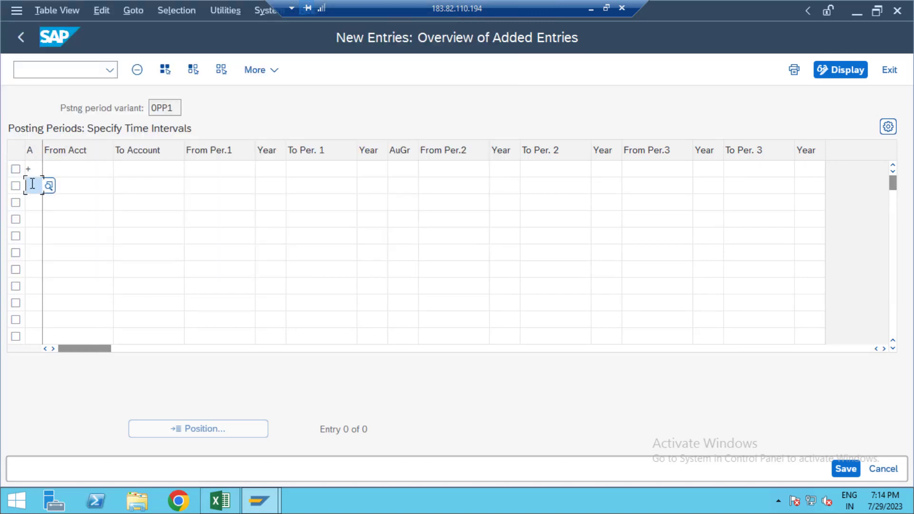
{"action": "key", "text": "F4"}
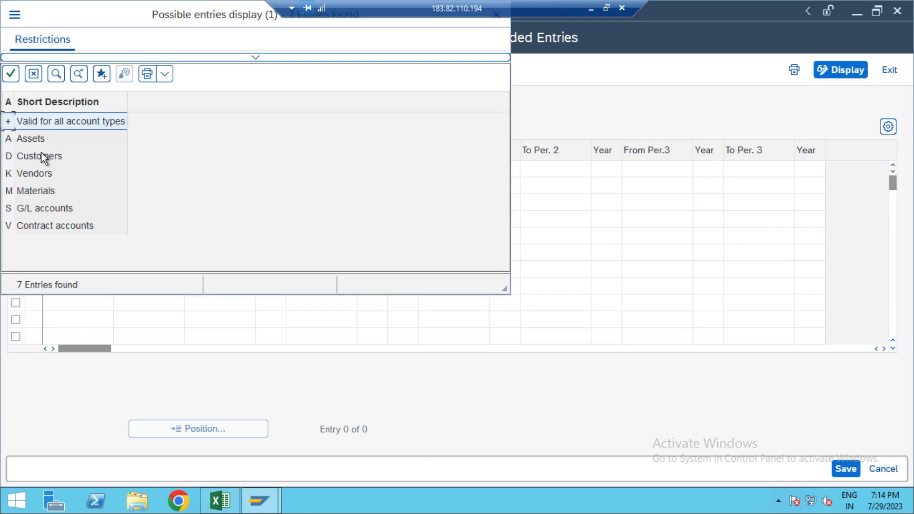
{"action": "double_click", "coordinate": [34, 142]}
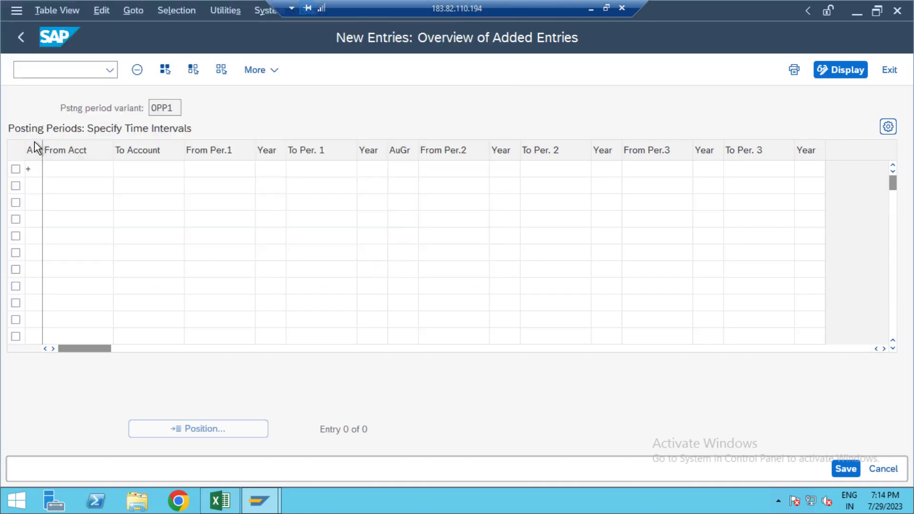
- Add rows for account types D (Customers) and K (Vendors) below the assets row
{"action": "left_click", "coordinate": [35, 202]}
{"action": "left_click", "coordinate": [49, 205]}
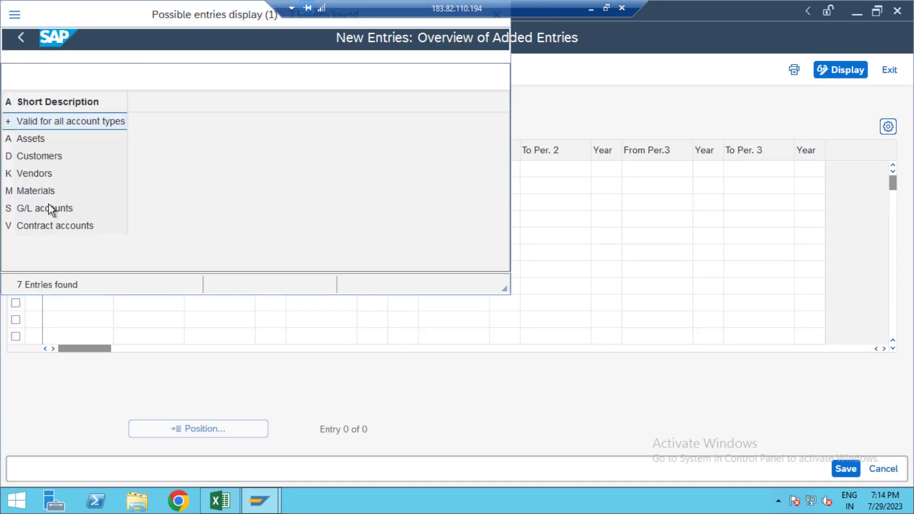
{"action": "left_click", "coordinate": [47, 156]}
{"action": "double_click", "coordinate": [46, 156]}
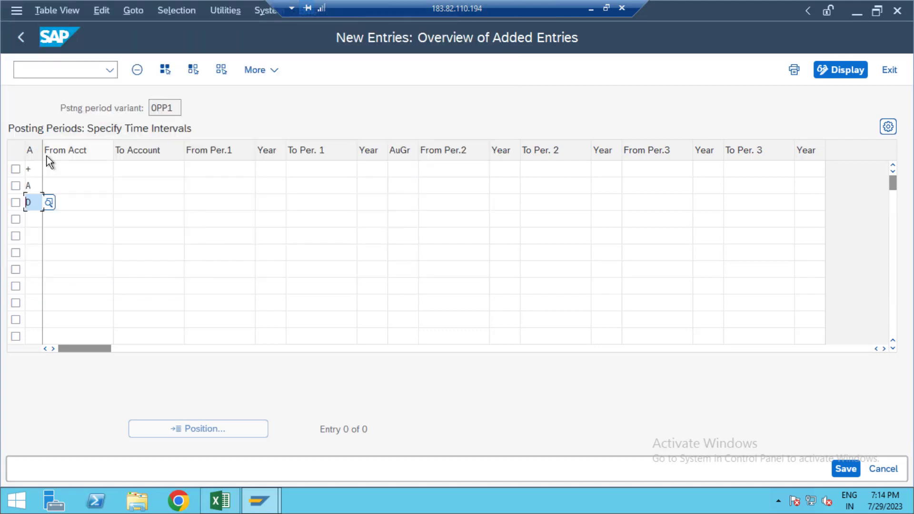
{"action": "left_click", "coordinate": [39, 219]}
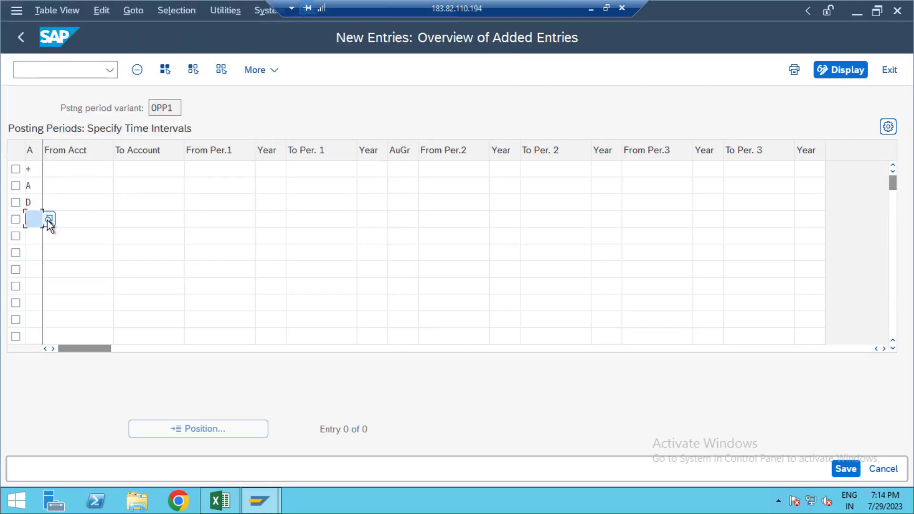
{"action": "left_click", "coordinate": [48, 220]}
{"action": "left_click", "coordinate": [38, 176]}
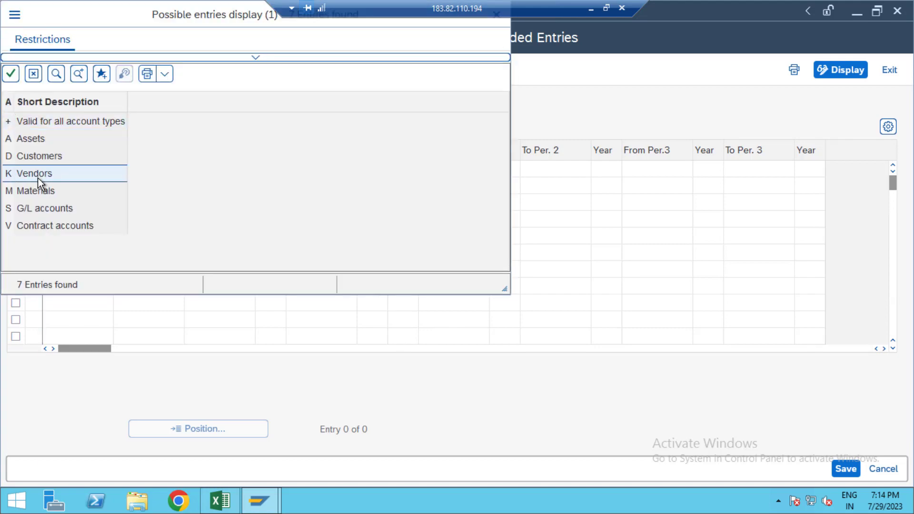
{"action": "double_click", "coordinate": [39, 176]}
- Add rows for account types M (Materials), S (G/L accounts) and V (Contract accounts)
{"action": "left_click", "coordinate": [38, 236]}
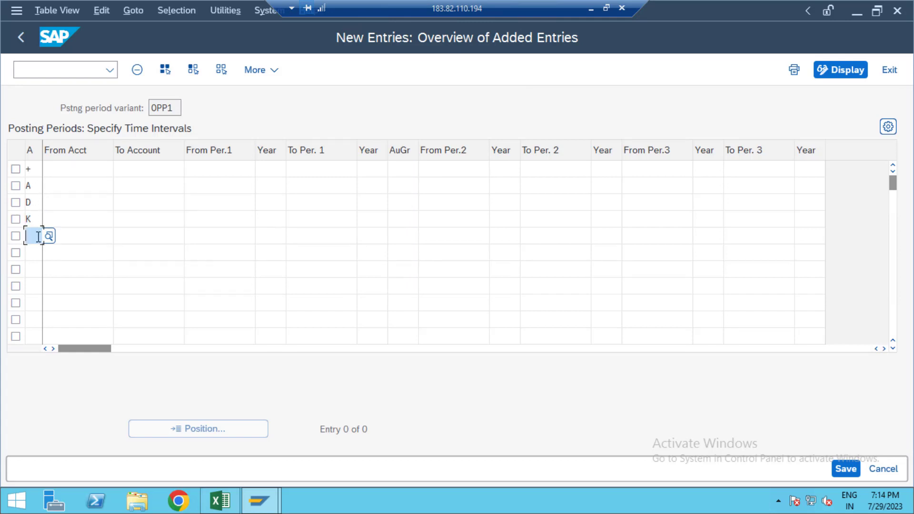
{"action": "left_click", "coordinate": [49, 238]}
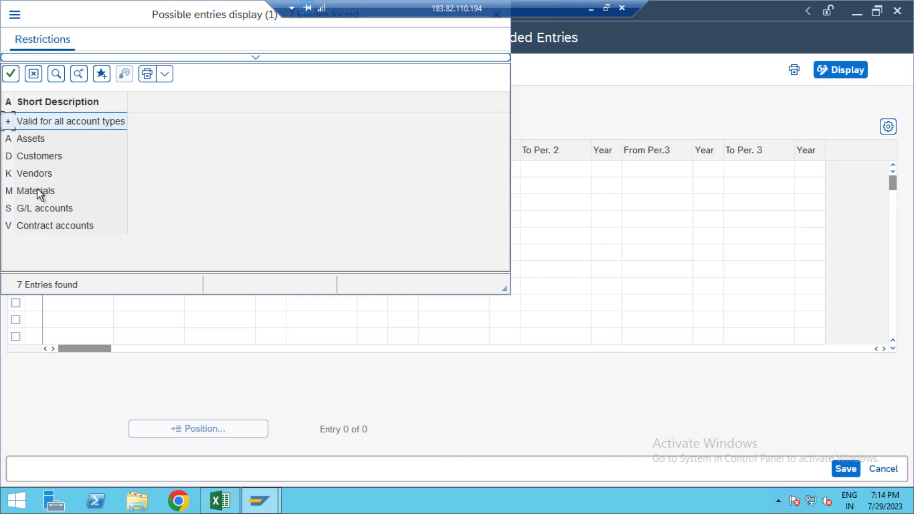
{"action": "double_click", "coordinate": [37, 190]}
{"action": "left_click", "coordinate": [34, 254]}
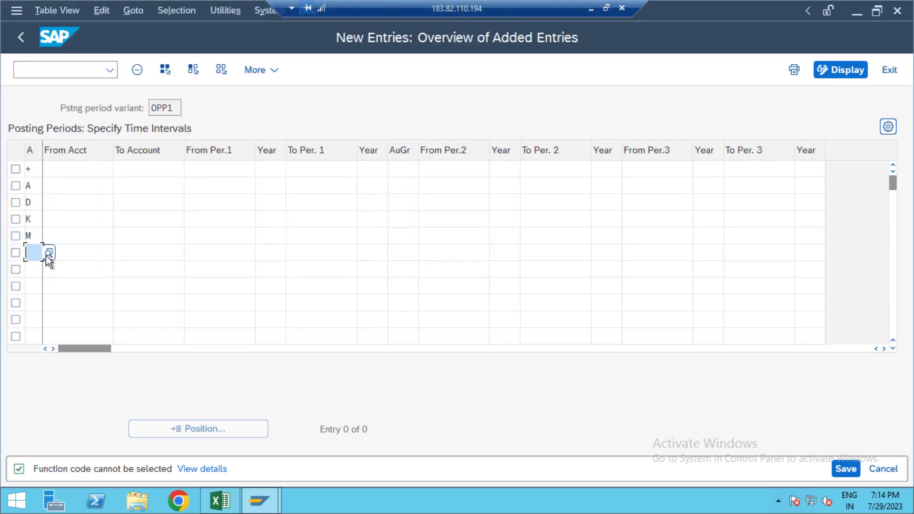
{"action": "left_click", "coordinate": [49, 252]}
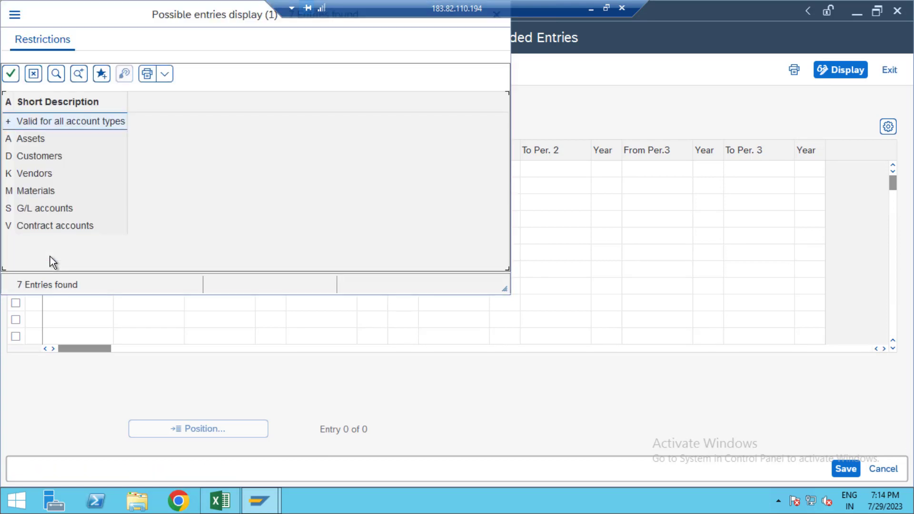
{"action": "double_click", "coordinate": [45, 208]}
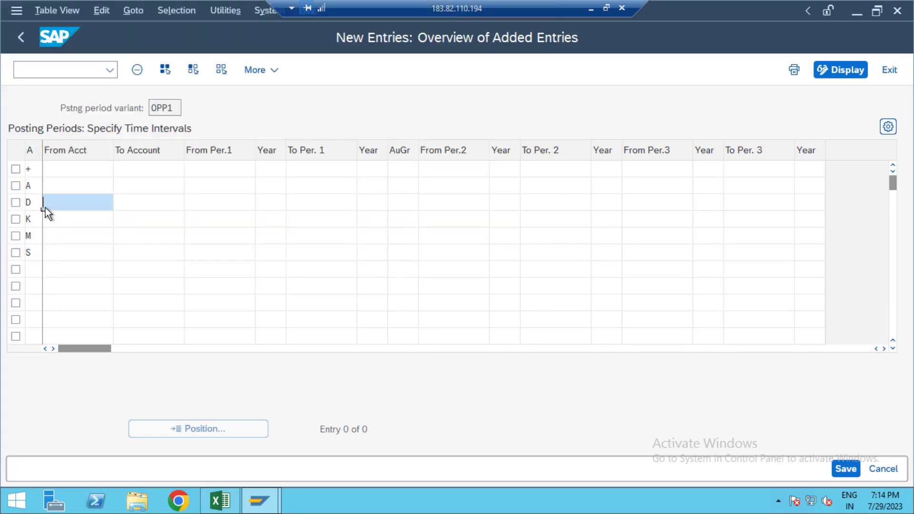
{"action": "left_click", "coordinate": [31, 270]}
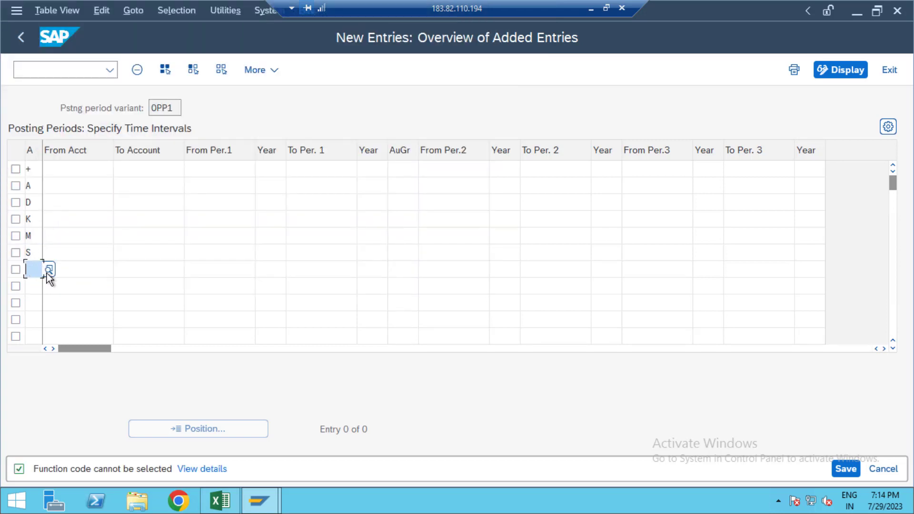
{"action": "left_click", "coordinate": [49, 270]}
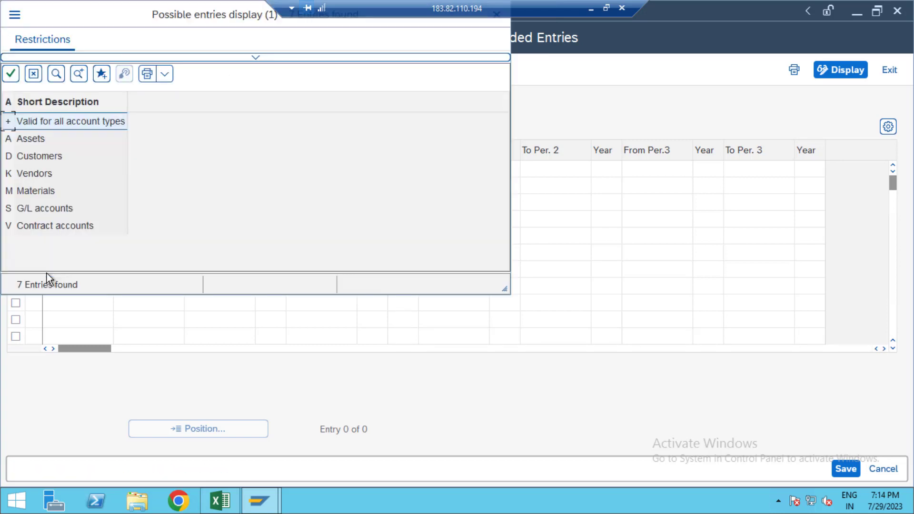
{"action": "double_click", "coordinate": [51, 230]}
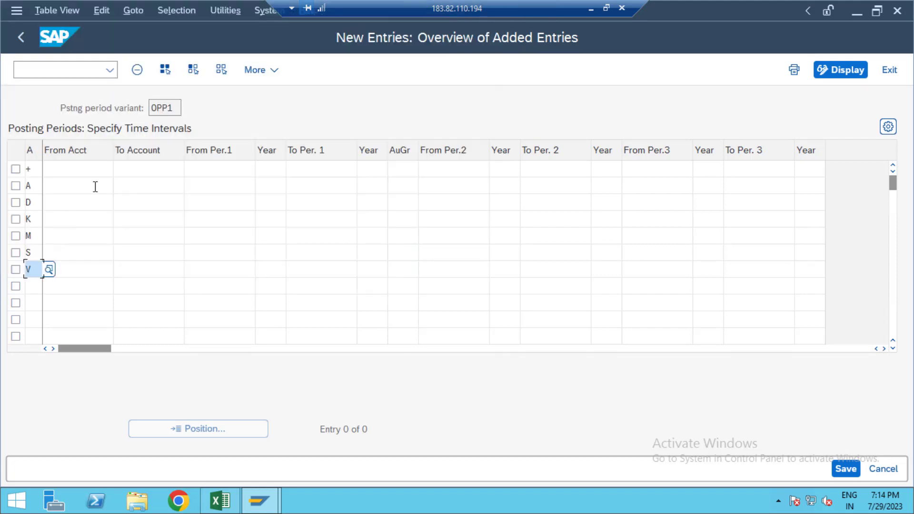
- Set the To Account value to ZZZZZZZZZ for account types A, D and K
{"action": "left_click", "coordinate": [131, 186]}
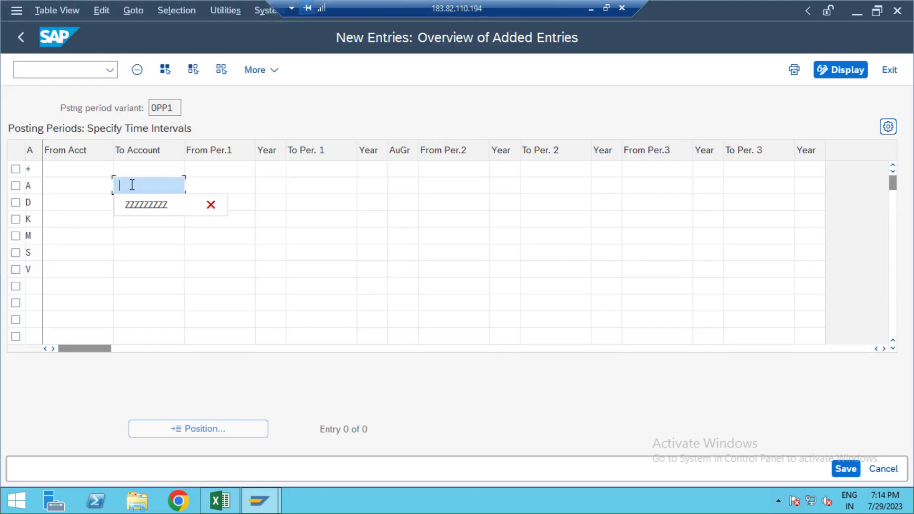
{"action": "left_click", "coordinate": [142, 203]}
{"action": "left_click", "coordinate": [142, 202]}
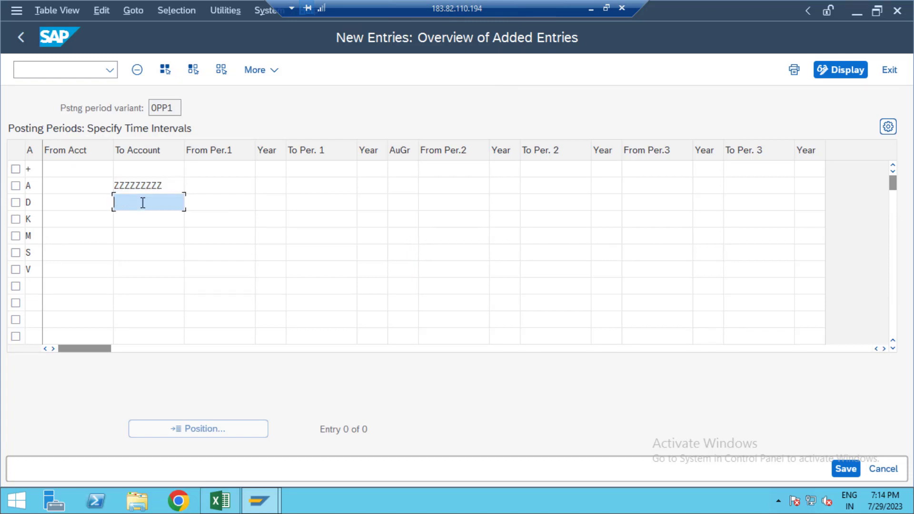
{"action": "left_click", "coordinate": [149, 221]}
{"action": "left_click", "coordinate": [150, 219]}
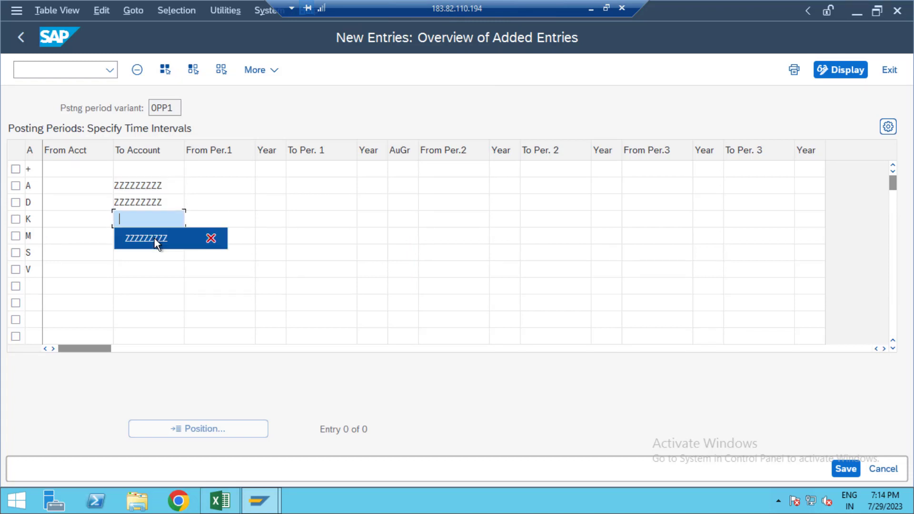
{"action": "left_click", "coordinate": [155, 238]}
- Set the To Account value to ZZZZZZZZZ for account types M, S and V
{"action": "left_click", "coordinate": [155, 237]}
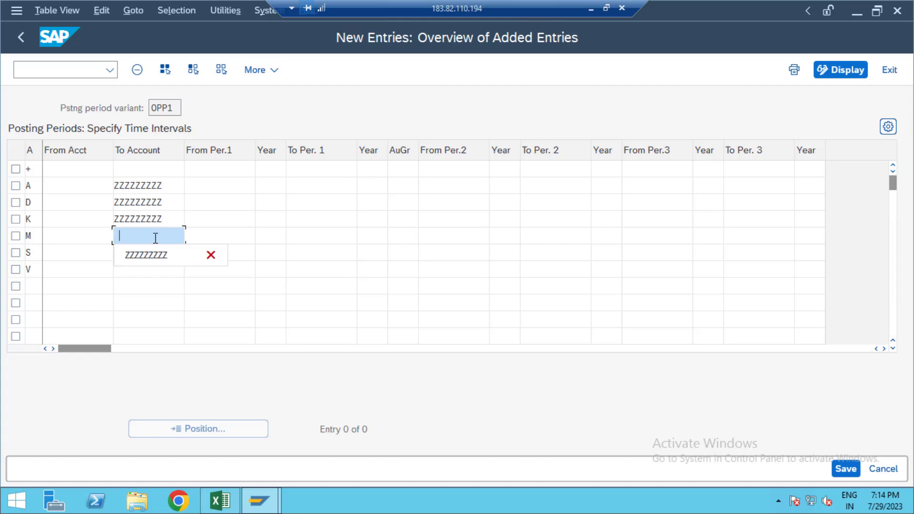
{"action": "left_click", "coordinate": [155, 256]}
{"action": "left_click", "coordinate": [156, 267]}
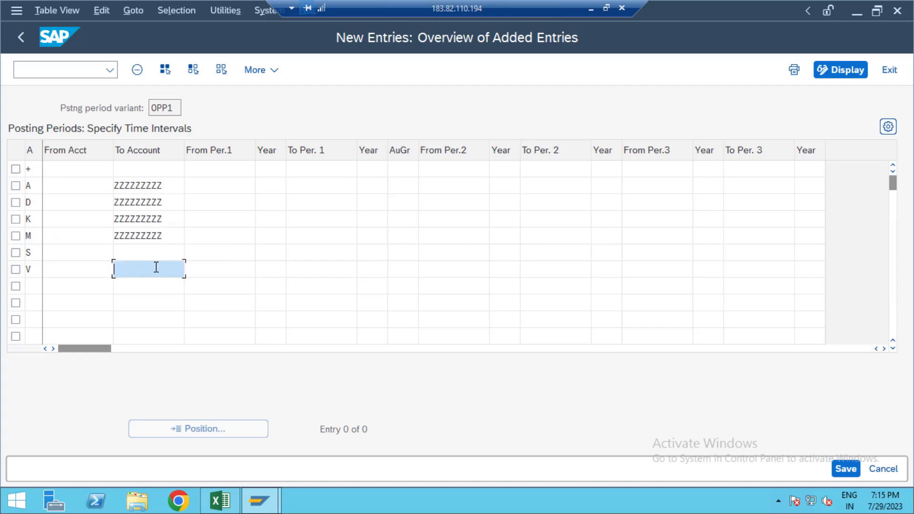
{"action": "left_click", "coordinate": [152, 256]}
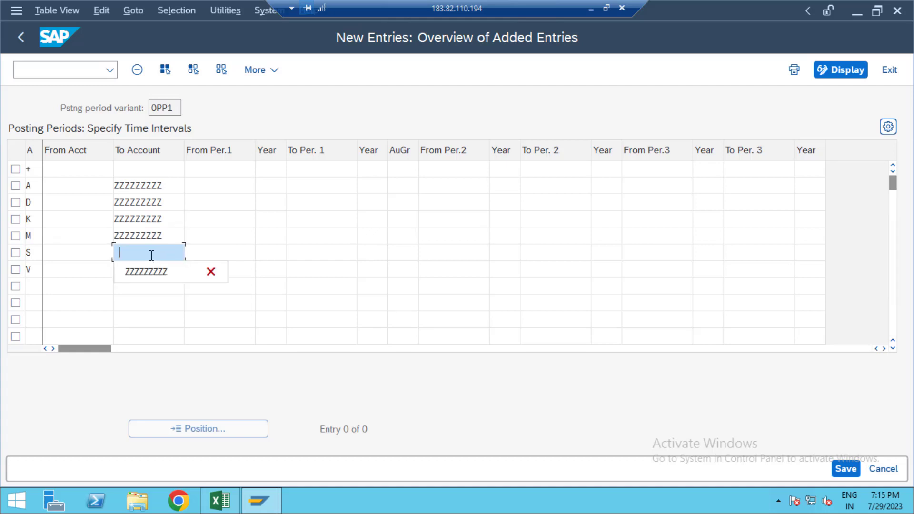
{"action": "left_click", "coordinate": [152, 276]}
{"action": "left_click", "coordinate": [150, 269]}
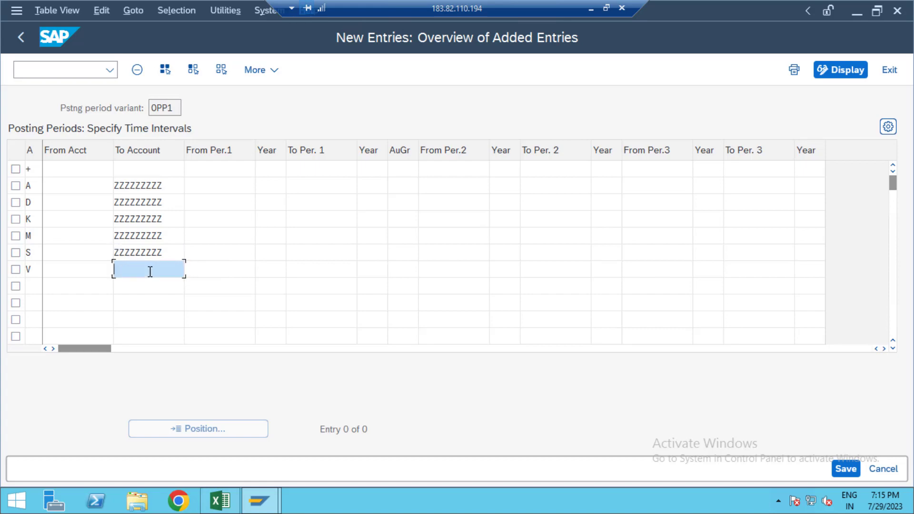
{"action": "left_click", "coordinate": [162, 293]}
- Set the start of the first period interval for account type A to period 1 of year 2023
{"action": "left_click", "coordinate": [209, 186]}
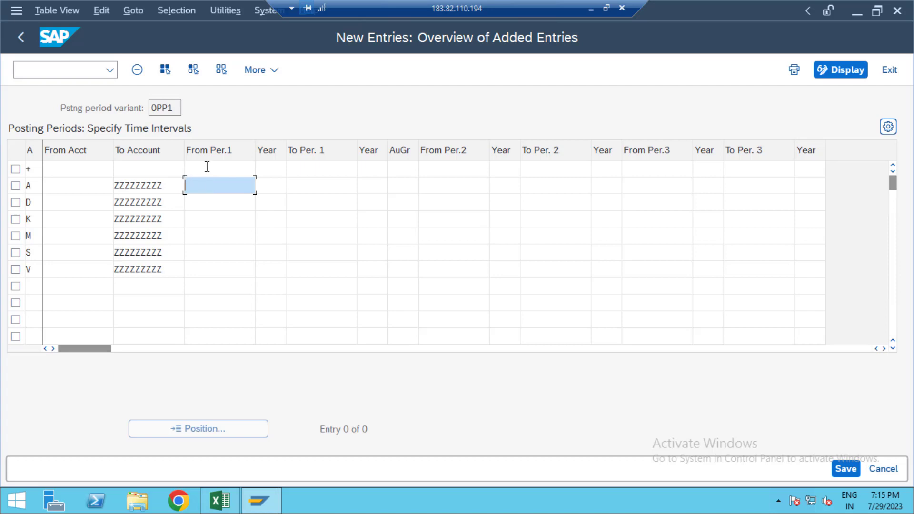
{"action": "left_click", "coordinate": [209, 166]}
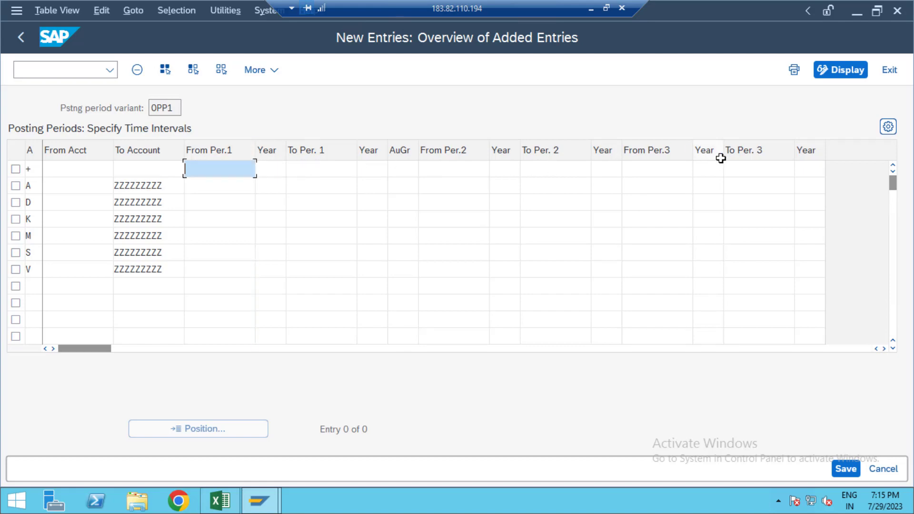
{"action": "left_click", "coordinate": [232, 190]}
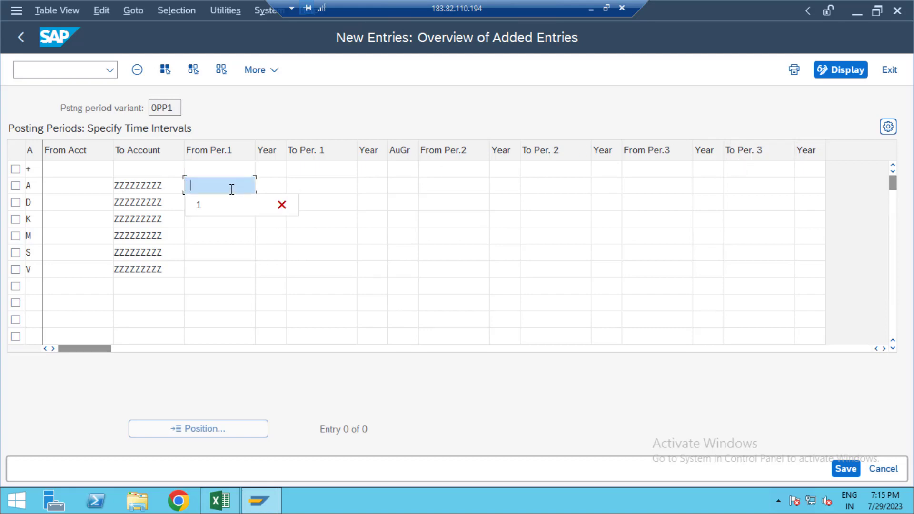
{"action": "type", "text": "1"}
{"action": "key", "text": "Tab"}
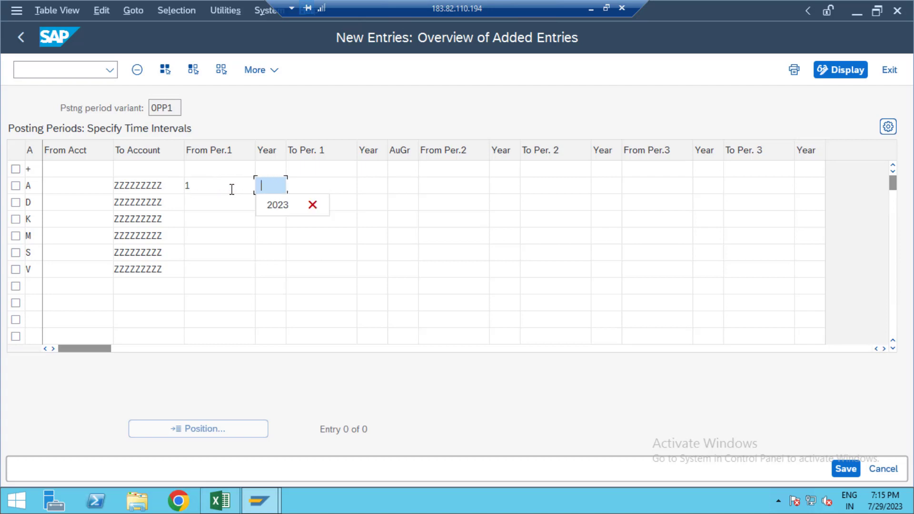
{"action": "key", "text": "Down"}
{"action": "key", "text": "Return"}
{"action": "key", "text": "Tab"}
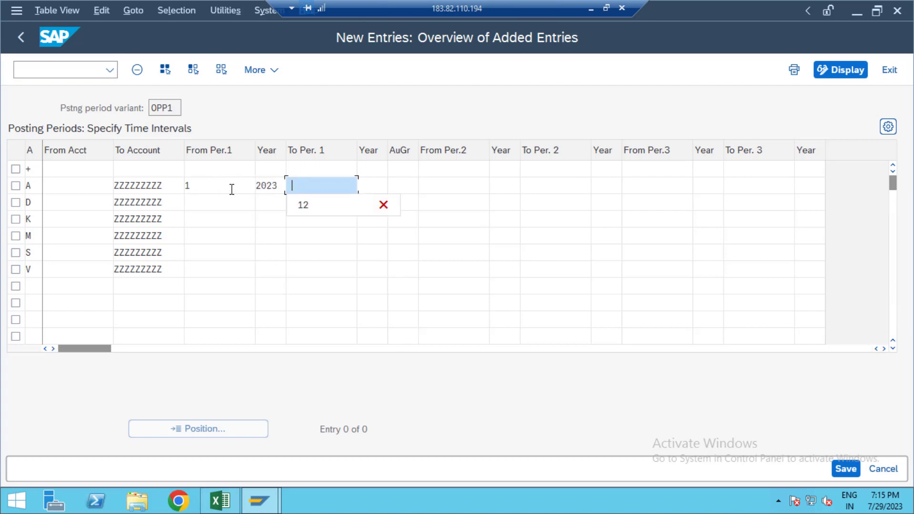
- Set the end of the first period interval for account type A to period 12 of year 2023
{"action": "key", "text": "Return"}
{"action": "key", "text": "Tab"}
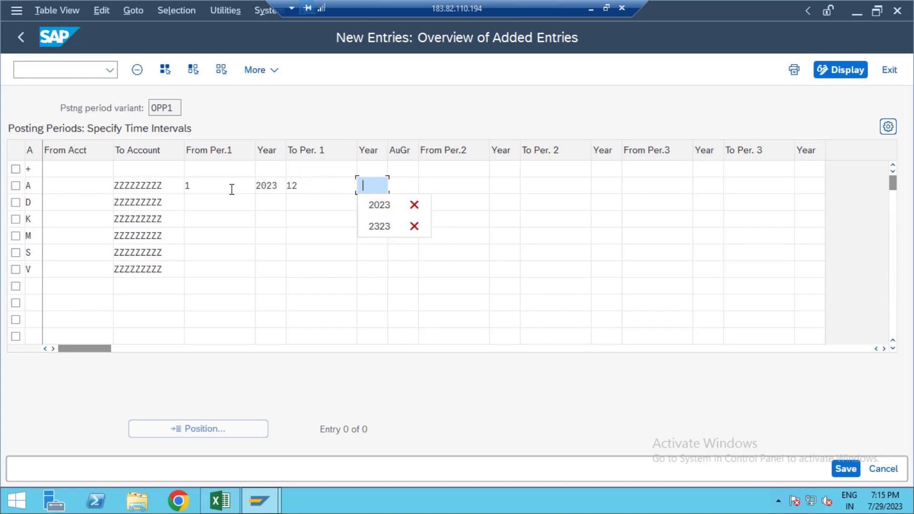
{"action": "key", "text": "Down"}
{"action": "key", "text": "Down"}
{"action": "key", "text": "Return"}
{"action": "key", "text": "Tab"}
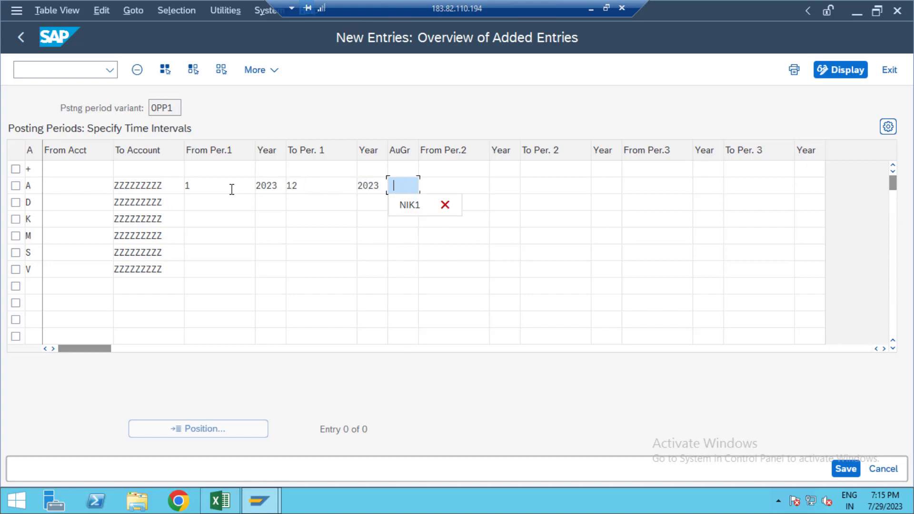
- Leave the authorization group of account type A empty and start its second interval at period 13 of year 2023
{"action": "key", "text": "Escape"}
{"action": "key", "text": "Tab"}
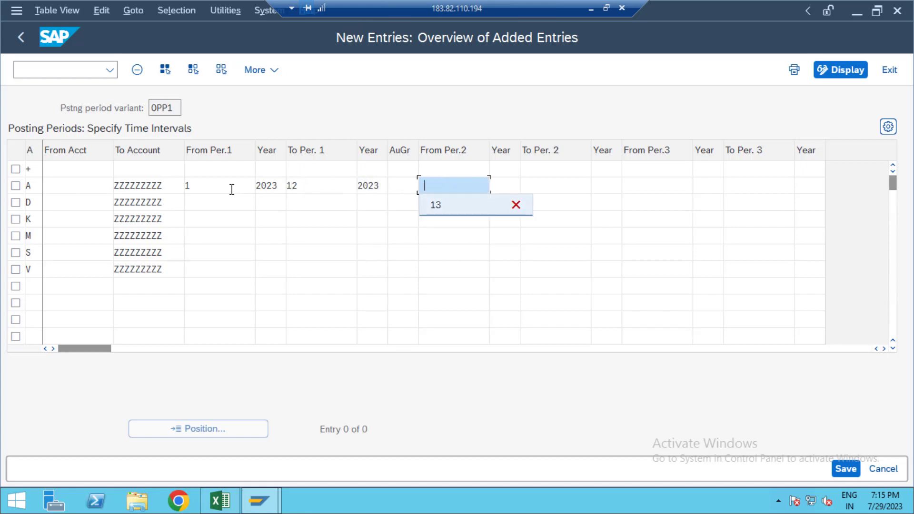
{"action": "key", "text": "Down"}
{"action": "key", "text": "Return"}
{"action": "key", "text": "Tab"}
{"action": "key", "text": "Down"}
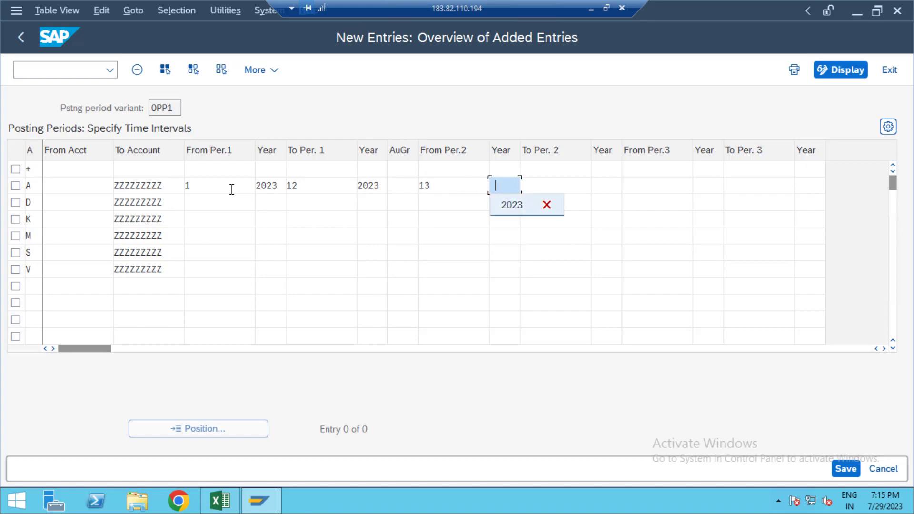
{"action": "key", "text": "Return"}
{"action": "key", "text": "Tab"}
- Set the end of the second period interval for account type A to period 16 of year 2024
{"action": "key", "text": "Down"}
{"action": "key", "text": "Return"}
{"action": "key", "text": "Tab"}
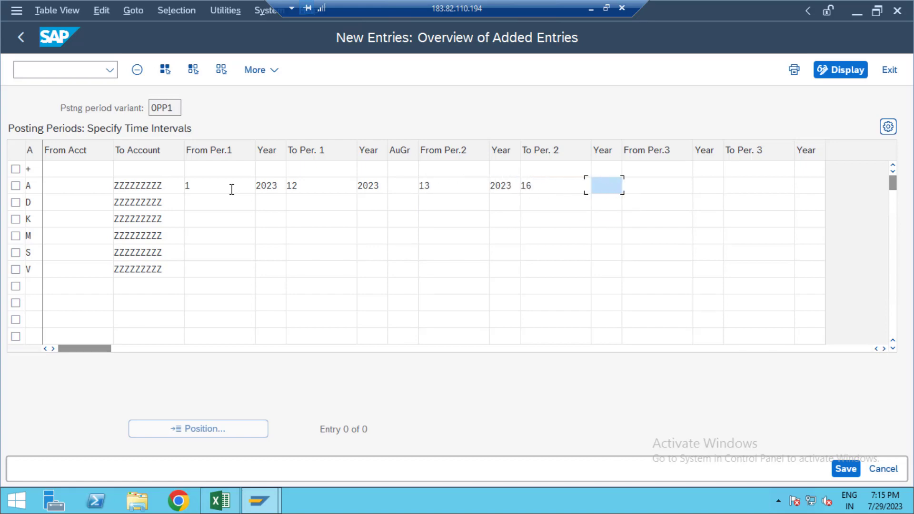
{"action": "key", "text": "Down"}
{"action": "key", "text": "Return"}
{"action": "key", "text": "Tab"}
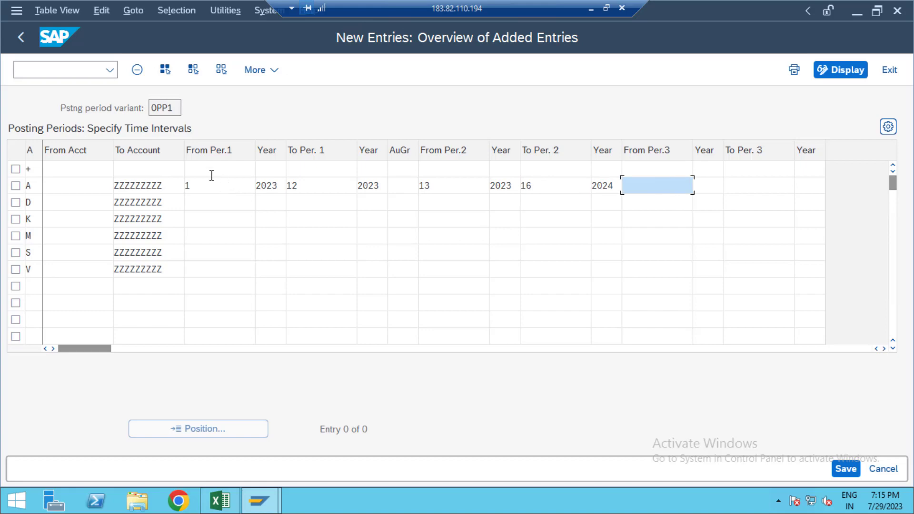
- Set the start of the first period interval for account type D to period 1 of year 2023
{"action": "left_click", "coordinate": [193, 203]}
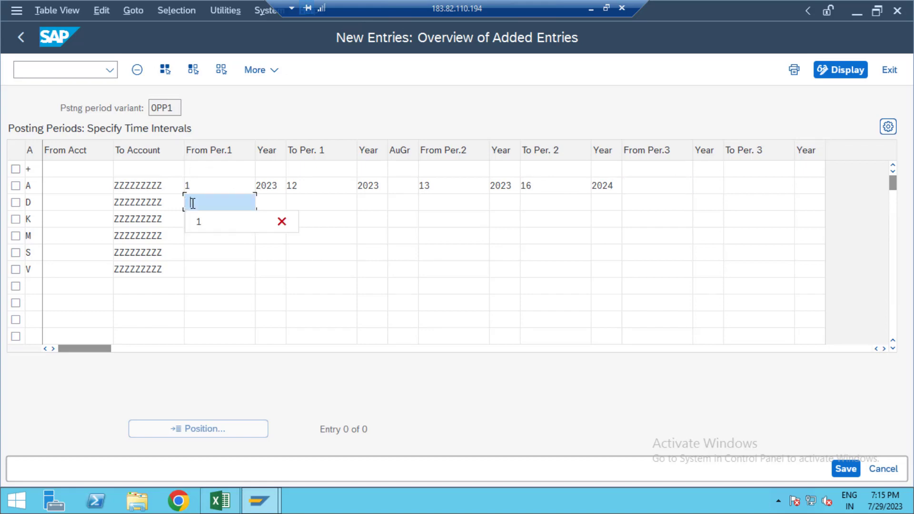
{"action": "key", "text": "Down"}
{"action": "key", "text": "Return"}
{"action": "key", "text": "Tab"}
{"action": "key", "text": "Down"}
{"action": "key", "text": "Return"}
{"action": "key", "text": "Tab"}
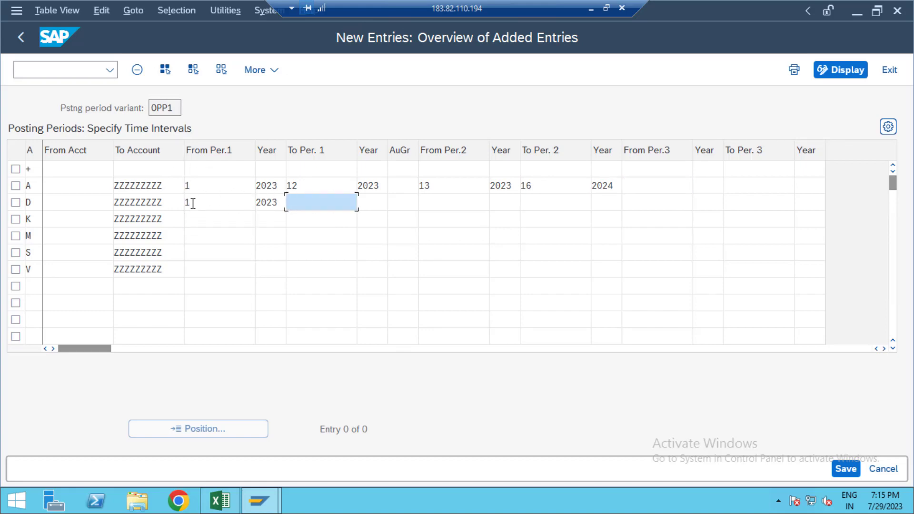
- Set the end of the first period interval for account type D to period 12 of year 2023
{"action": "key", "text": "Down"}
{"action": "key", "text": "Return"}
{"action": "key", "text": "Tab"}
{"action": "key", "text": "Down"}
{"action": "key", "text": "Return"}
{"action": "key", "text": "Tab"}
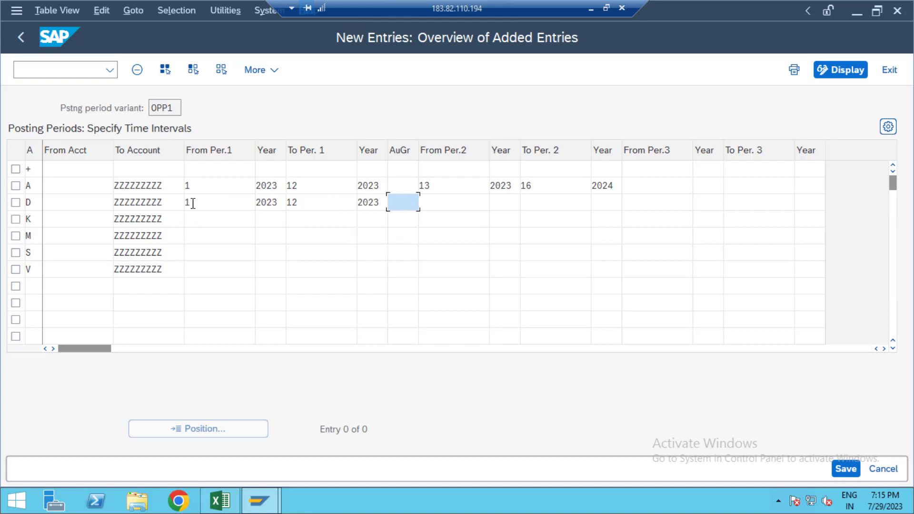
- Leave the authorization group of account type D empty and start its second interval at period 13 of year 2023
{"action": "key", "text": "Down"}
{"action": "key", "text": "Escape"}
{"action": "key", "text": "Tab"}
{"action": "key", "text": "Down"}
{"action": "key", "text": "Return"}
{"action": "key", "text": "Tab"}
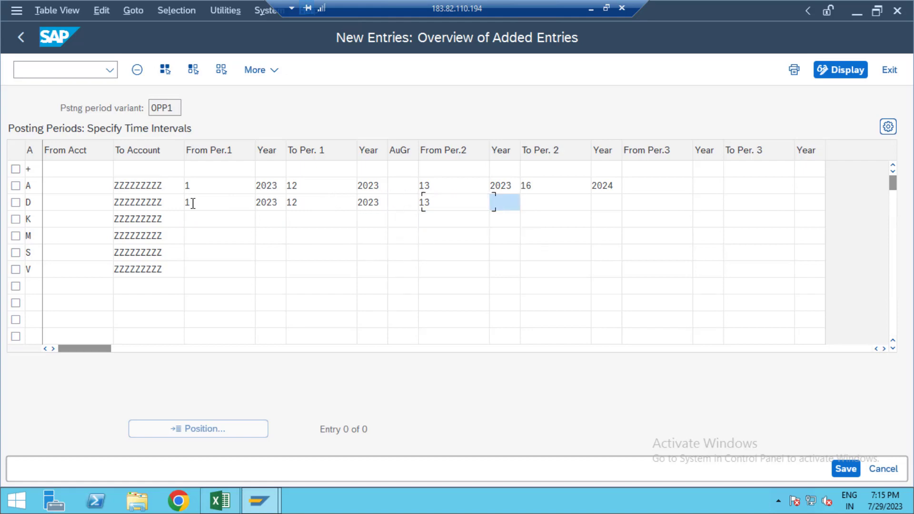
{"action": "key", "text": "Down"}
{"action": "key", "text": "Escape"}
{"action": "key", "text": "Down"}
{"action": "key", "text": "Return"}
{"action": "key", "text": "Tab"}
- Set the end of the second period interval for account type D to period 16 of year 2024
{"action": "key", "text": "Down"}
{"action": "key", "text": "Return"}
{"action": "key", "text": "Tab"}
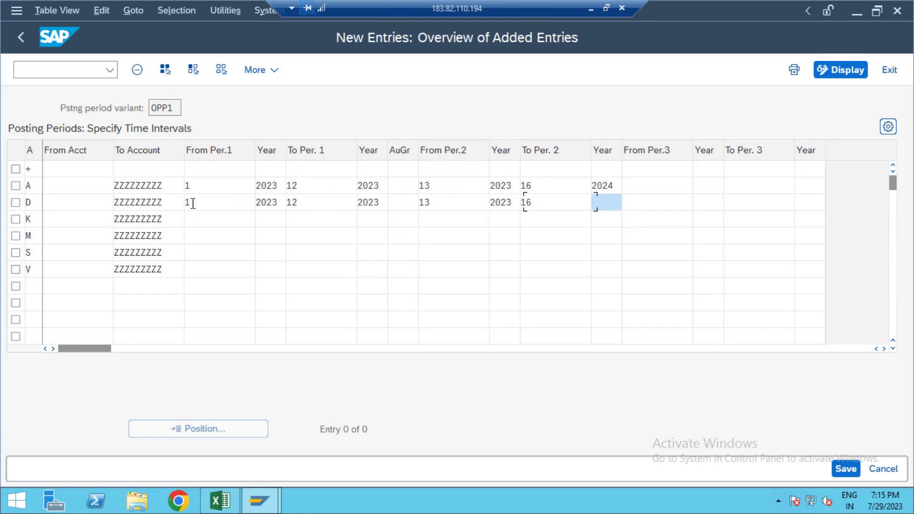
{"action": "key", "text": "Down"}
{"action": "key", "text": "Return"}
{"action": "key", "text": "Tab"}
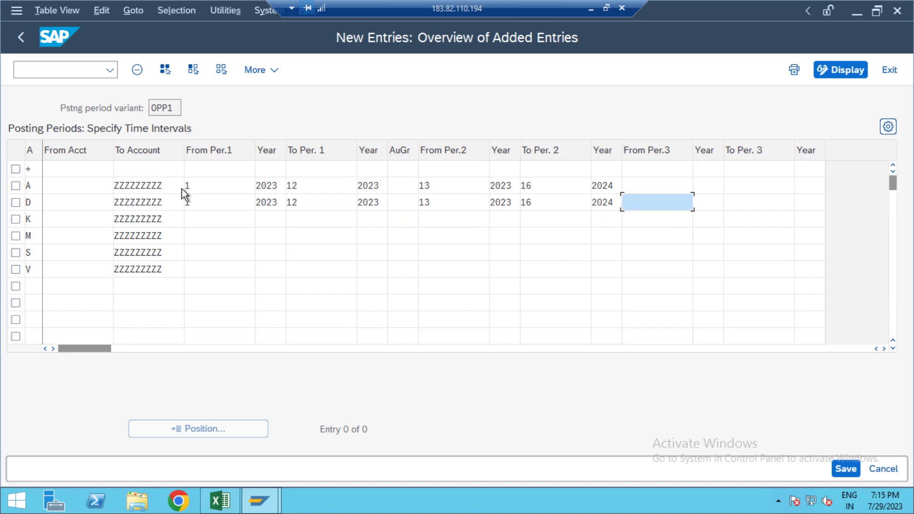
- Set the start of the first period interval for account type K to period 1 of year 2023
{"action": "left_click", "coordinate": [210, 224]}
{"action": "key", "text": "Down"}
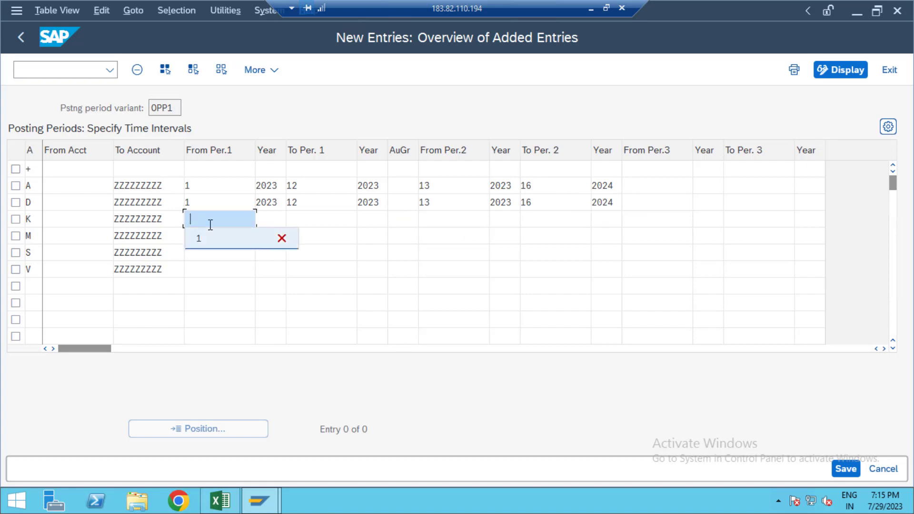
{"action": "key", "text": "Return"}
{"action": "key", "text": "Tab"}
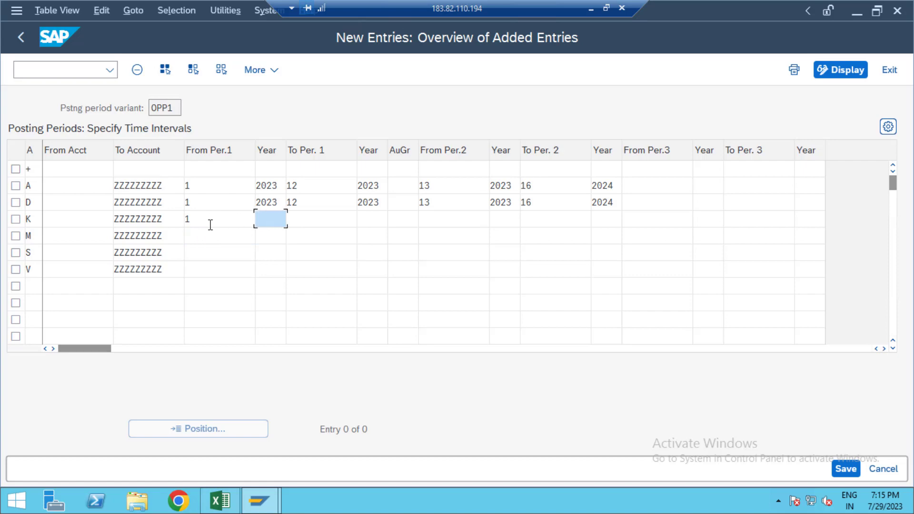
{"action": "key", "text": "Down"}
{"action": "key", "text": "Return"}
{"action": "key", "text": "Tab"}
- Set the end of the first period interval for account type K to period 12 of year 2023
{"action": "key", "text": "Down"}
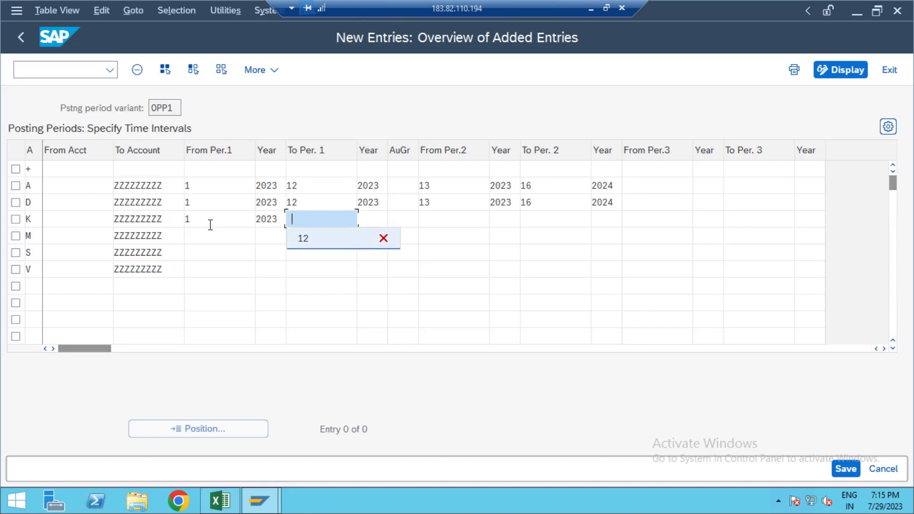
{"action": "key", "text": "Return"}
{"action": "key", "text": "Tab"}
{"action": "key", "text": "Down"}
{"action": "key", "text": "Return"}
{"action": "key", "text": "Tab"}
- Leave the authorization group of account type K empty and start its second interval at period 13 of year 2023
{"action": "key", "text": "Down"}
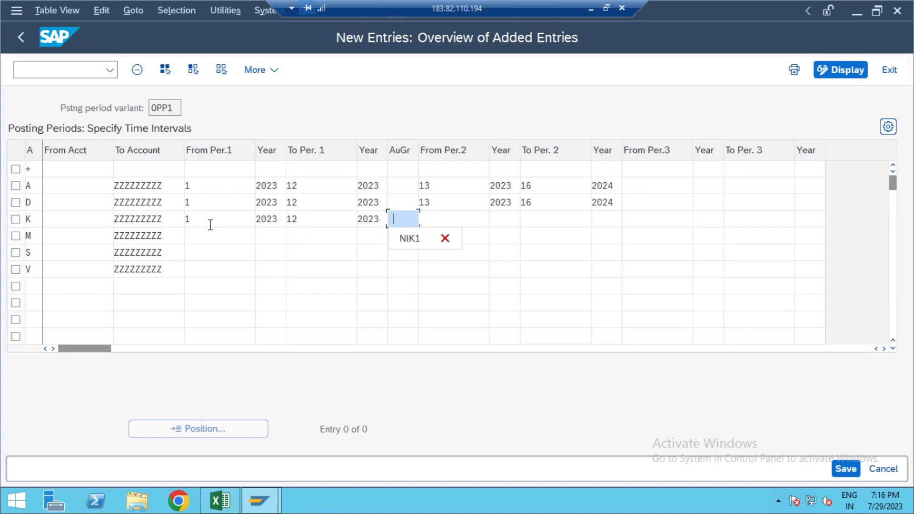
{"action": "key", "text": "Tab"}
{"action": "key", "text": "Down"}
{"action": "key", "text": "Return"}
{"action": "key", "text": "Tab"}
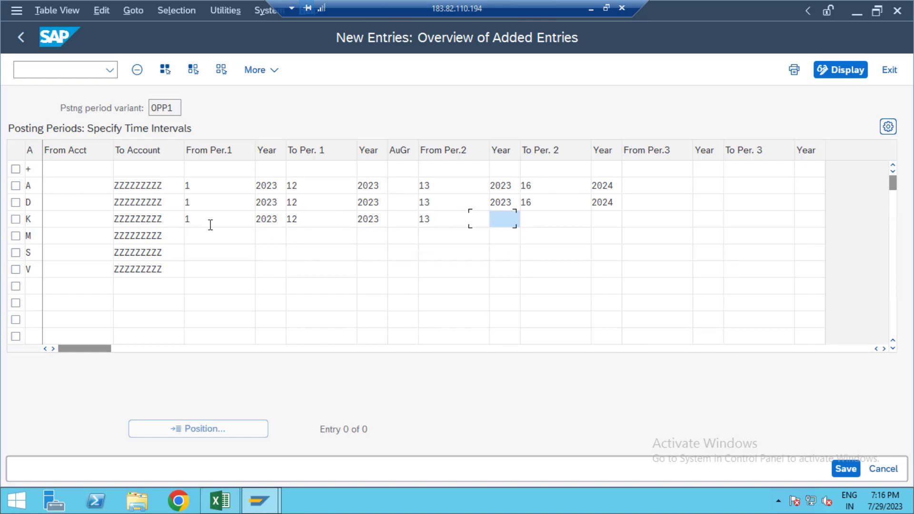
{"action": "key", "text": "Down"}
{"action": "key", "text": "Return"}
{"action": "key", "text": "Tab"}
- Set the end of the second period interval for account type K to period 16 of year 2024
{"action": "key", "text": "Down"}
{"action": "key", "text": "Return"}
{"action": "key", "text": "Tab"}
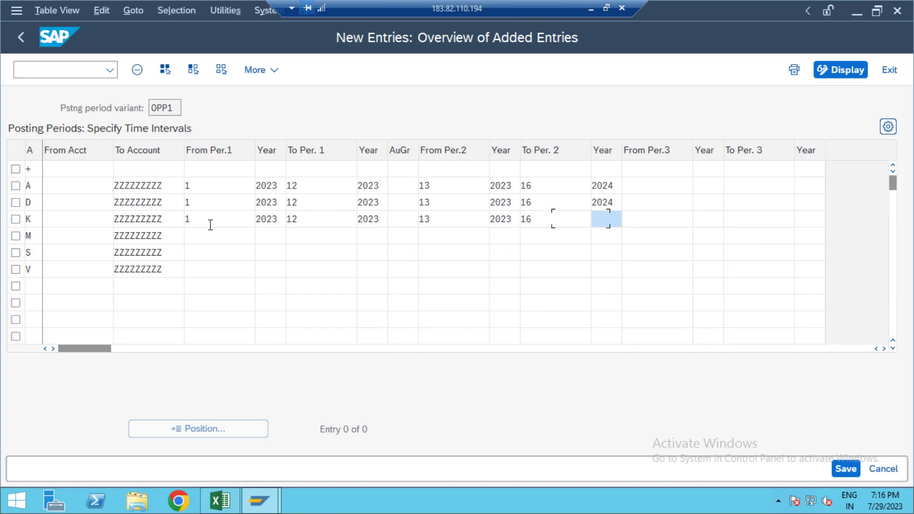
{"action": "key", "text": "Down"}
{"action": "key", "text": "Return"}
{"action": "key", "text": "Tab"}
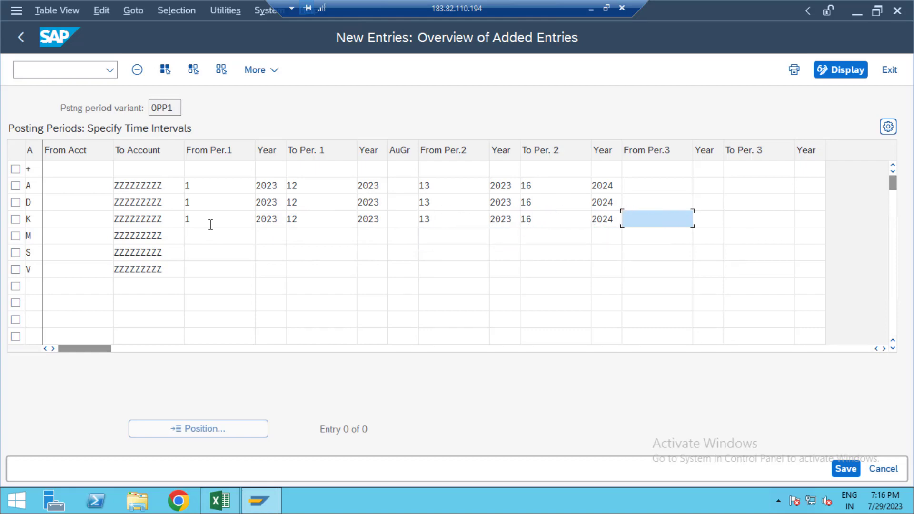
- Set the start of the first period interval for account type M to period 1 of year 2023
{"action": "left_click", "coordinate": [200, 239]}
{"action": "type", "text": "1"}
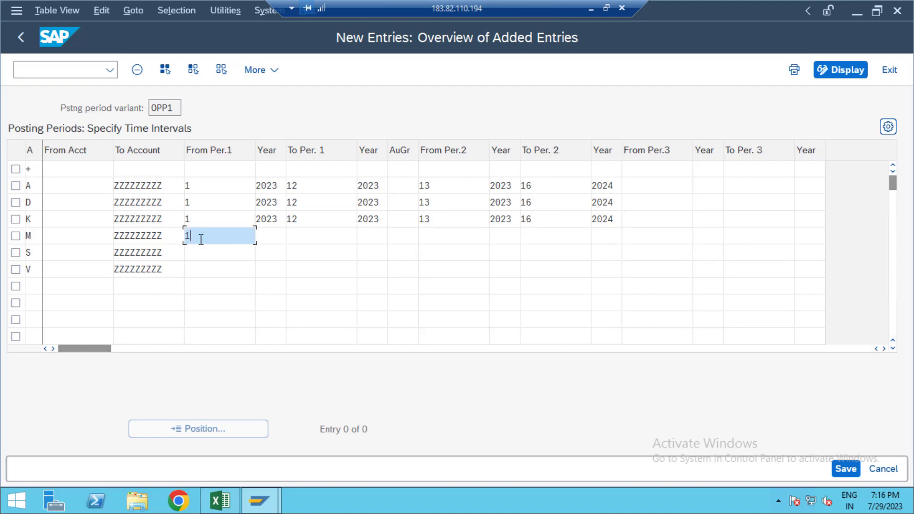
{"action": "key", "text": "Tab"}
{"action": "key", "text": "Down"}
{"action": "key", "text": "Return"}
{"action": "key", "text": "Tab"}
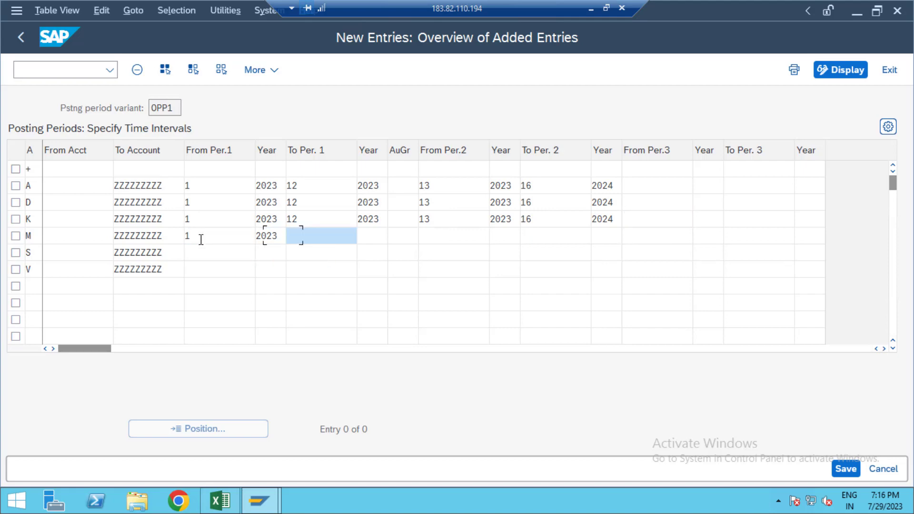
- Set the end of the first period interval for account type M to period 12 of year 2023
{"action": "key", "text": "Down"}
{"action": "key", "text": "Return"}
{"action": "key", "text": "Tab"}
{"action": "key", "text": "Down"}
{"action": "key", "text": "Return"}
{"action": "key", "text": "Tab"}
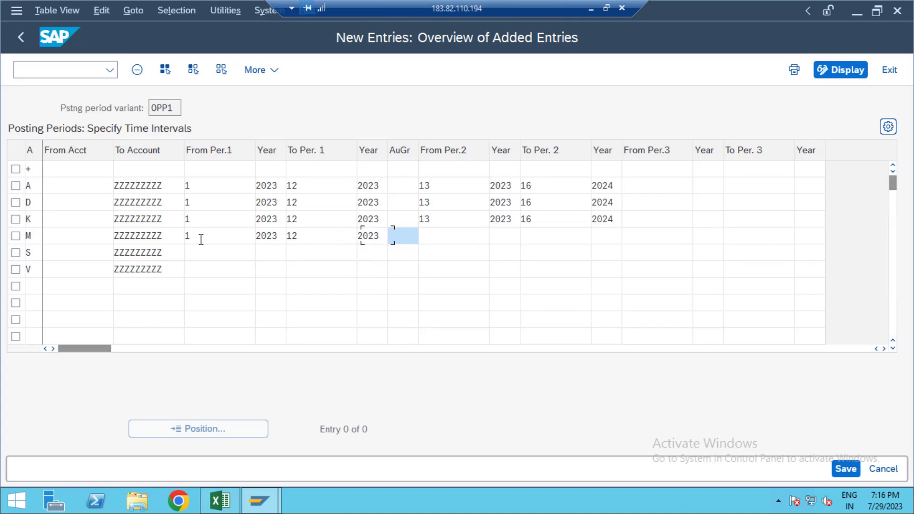
- Leave the authorization group of account type M empty and start its second interval at period 13 of year 2023
{"action": "key", "text": "Down"}
{"action": "key", "text": "Tab"}
{"action": "key", "text": "Down"}
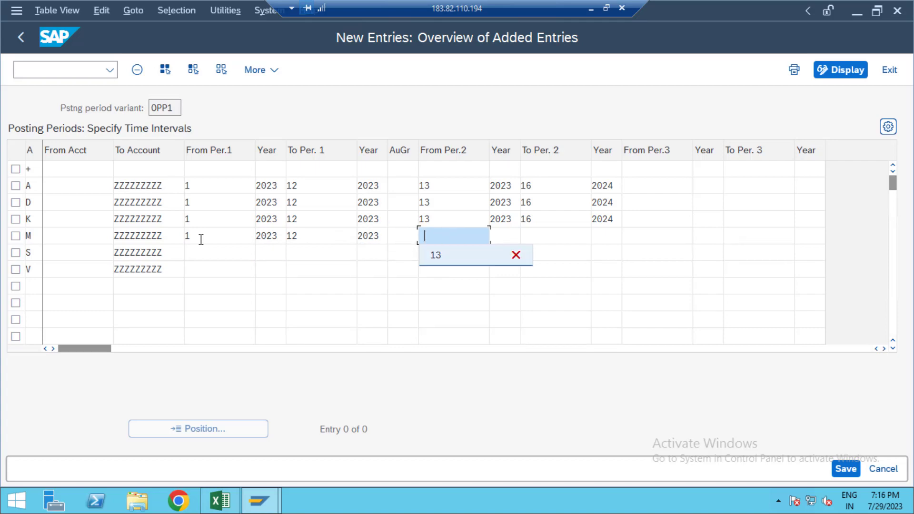
{"action": "key", "text": "Return"}
{"action": "key", "text": "Tab"}
{"action": "key", "text": "Down"}
{"action": "key", "text": "Return"}
{"action": "key", "text": "Tab"}
- Set the end of the second period interval for account type M to period 16 of year 2024
{"action": "key", "text": "Down"}
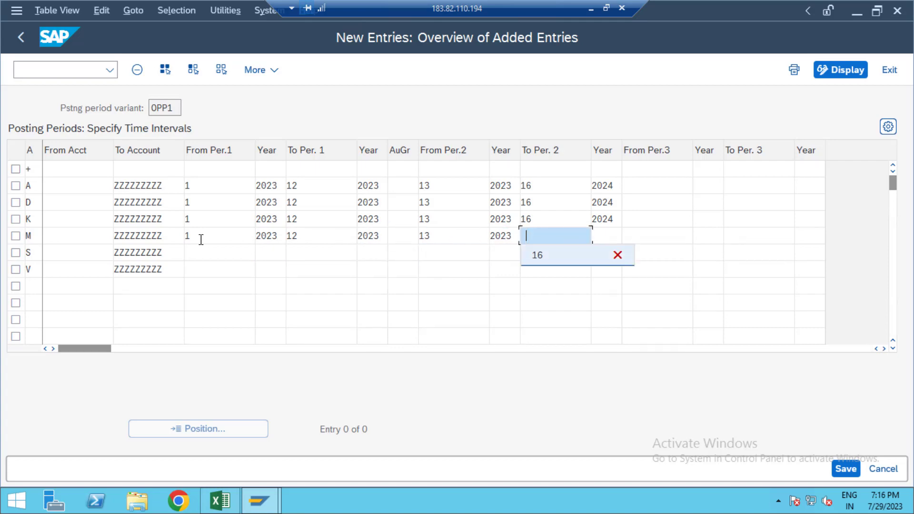
{"action": "key", "text": "Return"}
{"action": "key", "text": "Tab"}
{"action": "key", "text": "Down"}
{"action": "key", "text": "Return"}
{"action": "key", "text": "Tab"}
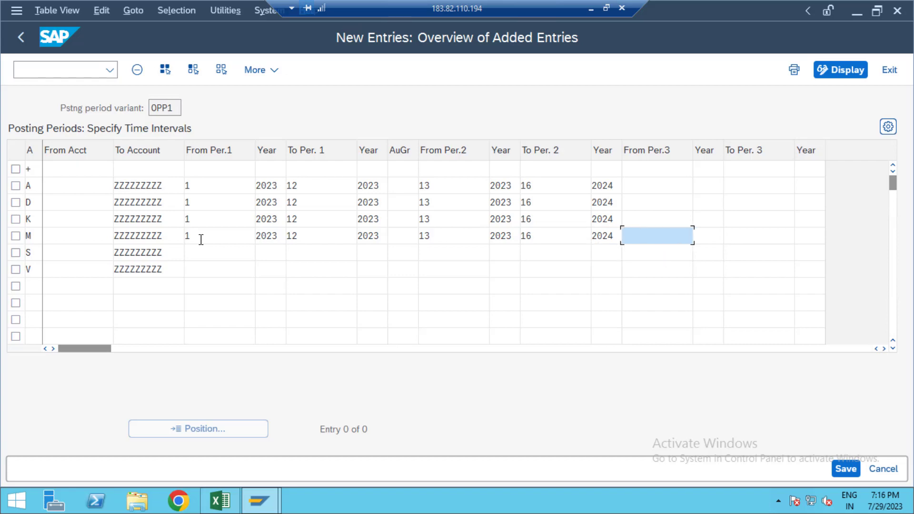
- Set the start of the first period interval for account type S to period 1 of year 2023
{"action": "left_click", "coordinate": [194, 253]}
{"action": "key", "text": "Down"}
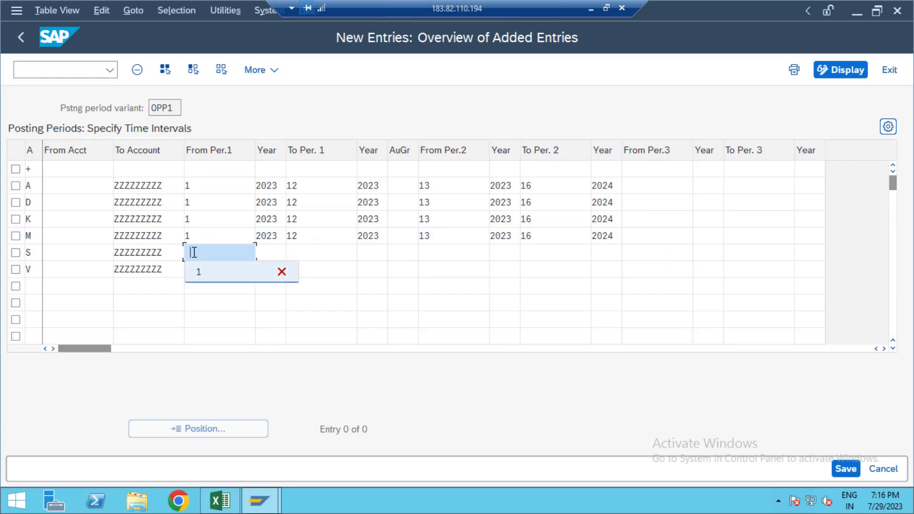
{"action": "key", "text": "Return"}
{"action": "key", "text": "Tab"}
{"action": "key", "text": "Down"}
{"action": "key", "text": "Return"}
{"action": "key", "text": "Tab"}
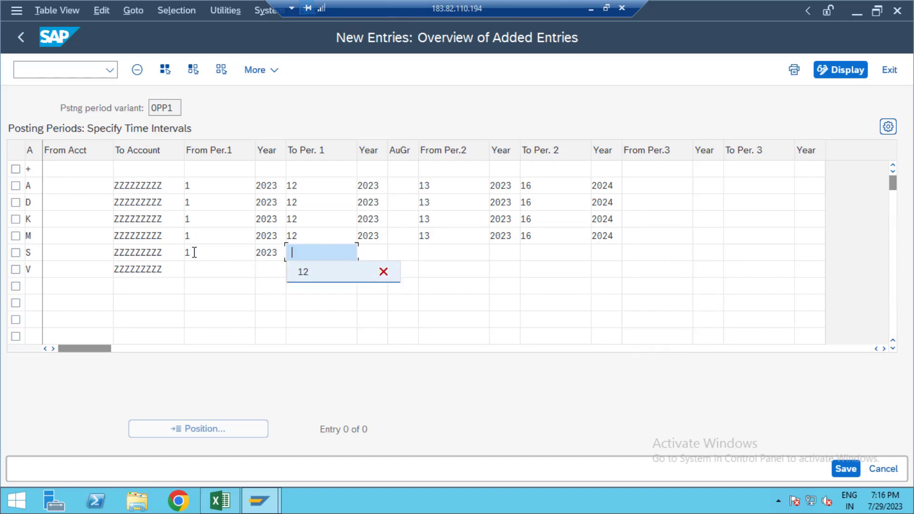
- Set the end of the first period interval for account type S to period 12 of year 2023
{"action": "key", "text": "Down"}
{"action": "key", "text": "Return"}
{"action": "key", "text": "Tab"}
{"action": "key", "text": "Down"}
{"action": "key", "text": "Return"}
{"action": "key", "text": "Tab"}
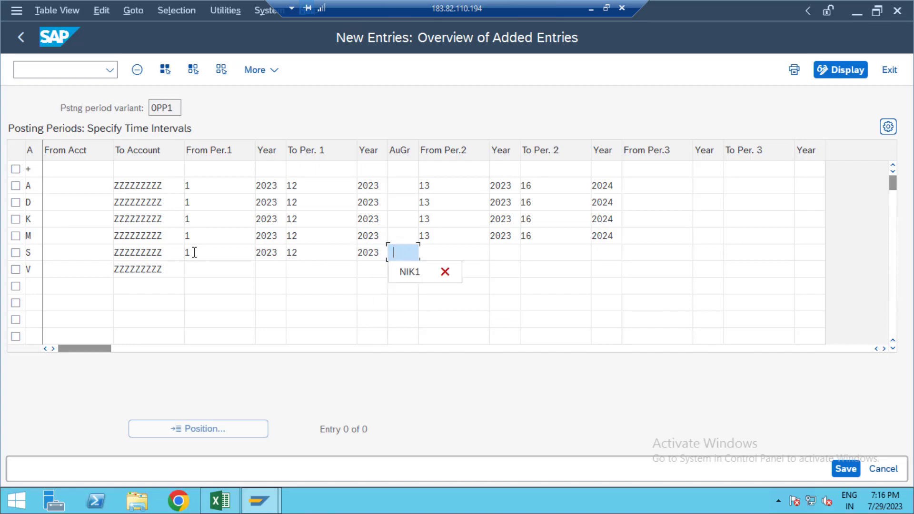
- Leave the authorization group of account type S empty and start its second interval at period 13 of year 2023
{"action": "key", "text": "Tab"}
{"action": "key", "text": "Down"}
{"action": "key", "text": "Return"}
{"action": "key", "text": "Tab"}
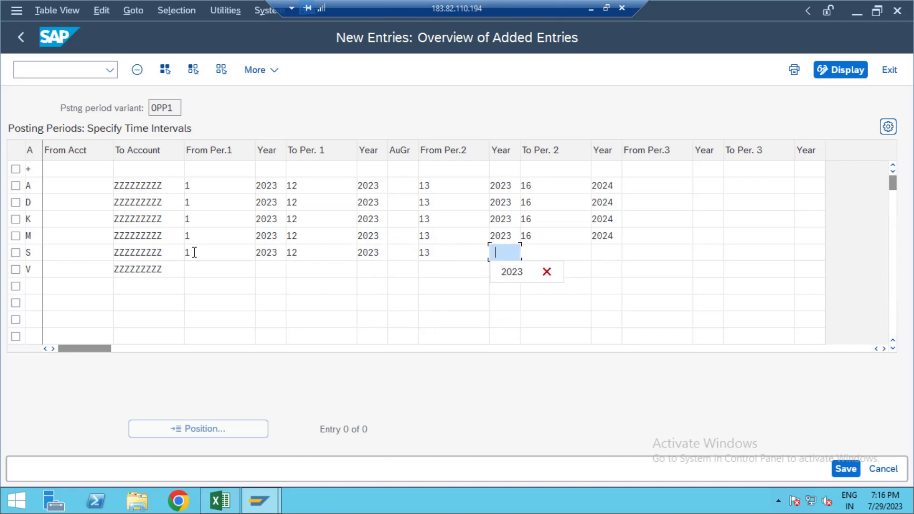
{"action": "key", "text": "Down"}
{"action": "key", "text": "Return"}
{"action": "key", "text": "Tab"}
- Set the end of the second period interval for account type S to period 16 of year 2024
{"action": "key", "text": "Down"}
{"action": "key", "text": "Return"}
{"action": "key", "text": "Tab"}
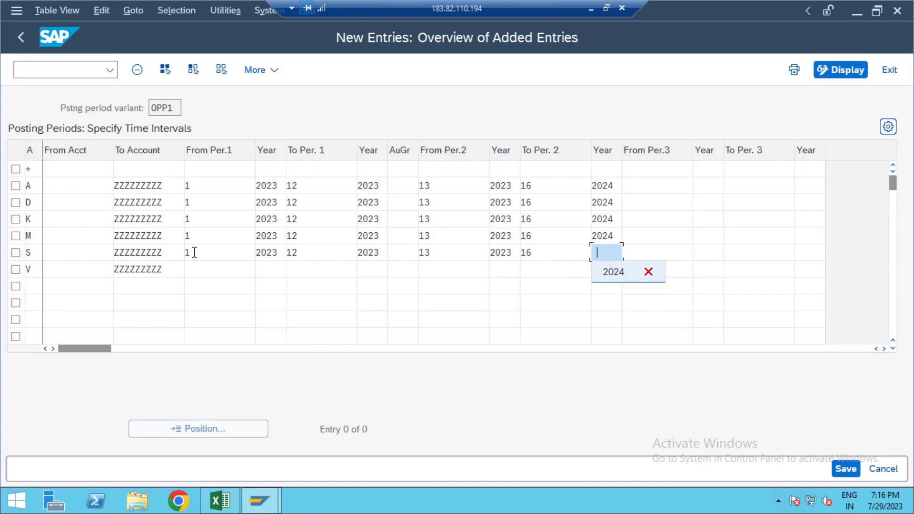
{"action": "key", "text": "Down"}
{"action": "key", "text": "Return"}
{"action": "key", "text": "Tab"}
- Set the start of the first period interval for account type V to period 1 of year 2023
{"action": "left_click", "coordinate": [196, 266]}
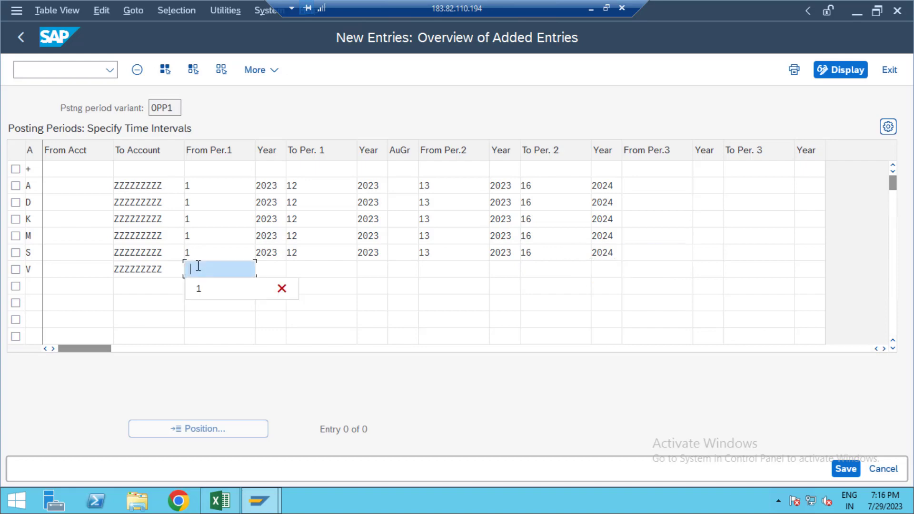
{"action": "key", "text": "Down"}
{"action": "key", "text": "Return"}
{"action": "key", "text": "Tab"}
{"action": "key", "text": "Down"}
{"action": "key", "text": "Return"}
{"action": "key", "text": "Tab"}
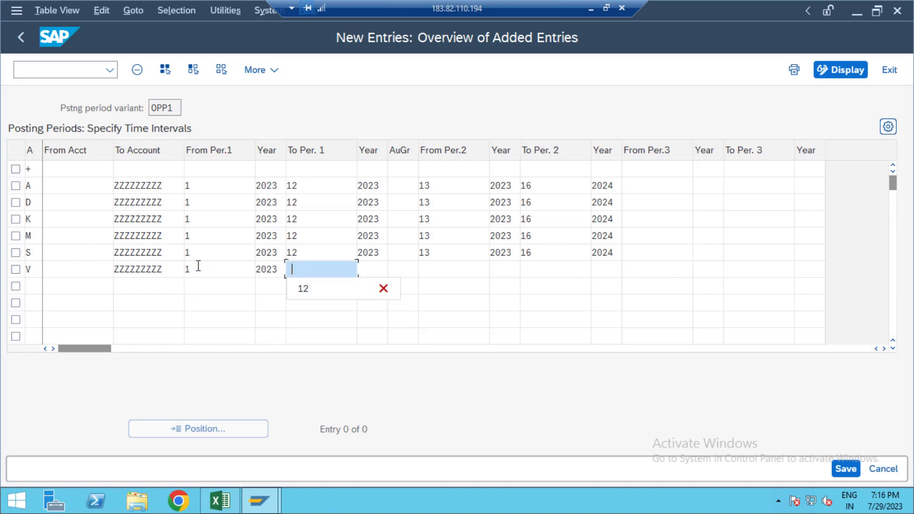
- Set the end of the first period interval for account type V to period 12 of year 2023
{"action": "key", "text": "Down"}
{"action": "key", "text": "Return"}
{"action": "key", "text": "Tab"}
{"action": "key", "text": "Down"}
{"action": "key", "text": "Return"}
{"action": "key", "text": "Tab"}
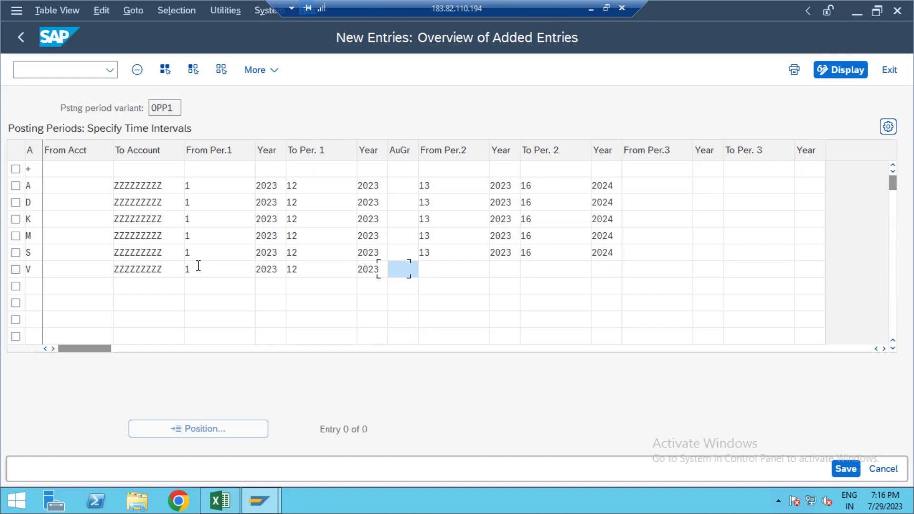
- Leave the authorization group of account type V empty and start its second interval at period 13 of year 2023
{"action": "key", "text": "Tab"}
{"action": "key", "text": "Down"}
{"action": "key", "text": "Return"}
{"action": "key", "text": "Tab"}
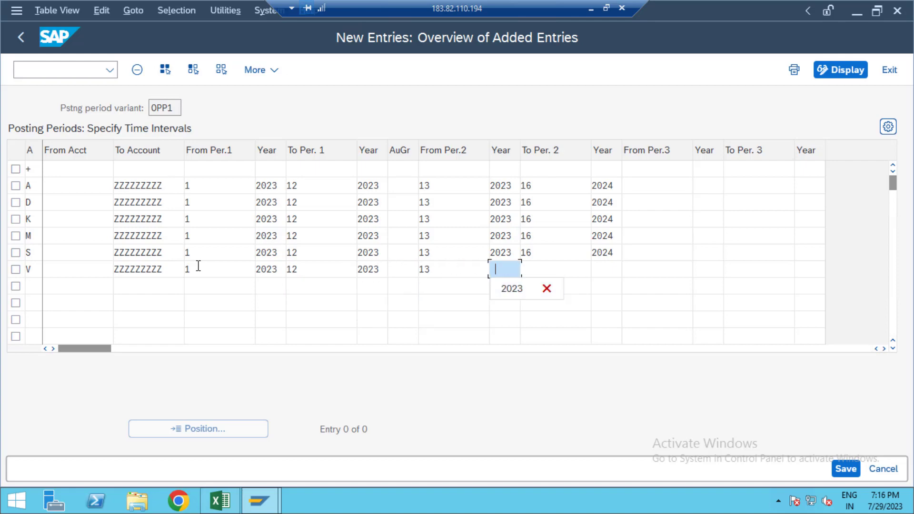
{"action": "key", "text": "Down"}
{"action": "key", "text": "Return"}
{"action": "key", "text": "Tab"}
- Set the end of the second period interval for account type V to period 16 of year 2024
{"action": "key", "text": "Down"}
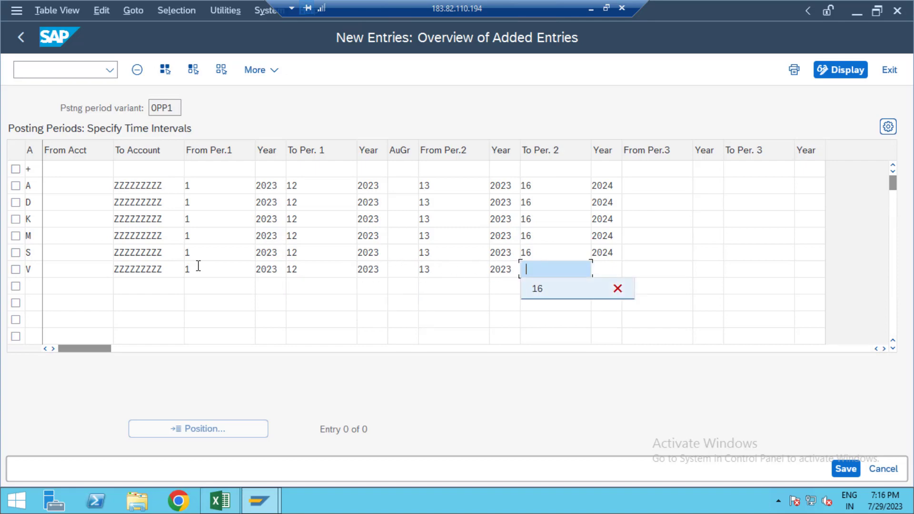
{"action": "key", "text": "Return"}
{"action": "key", "text": "Tab"}
{"action": "key", "text": "Down"}
{"action": "key", "text": "Return"}
{"action": "key", "text": "Tab"}
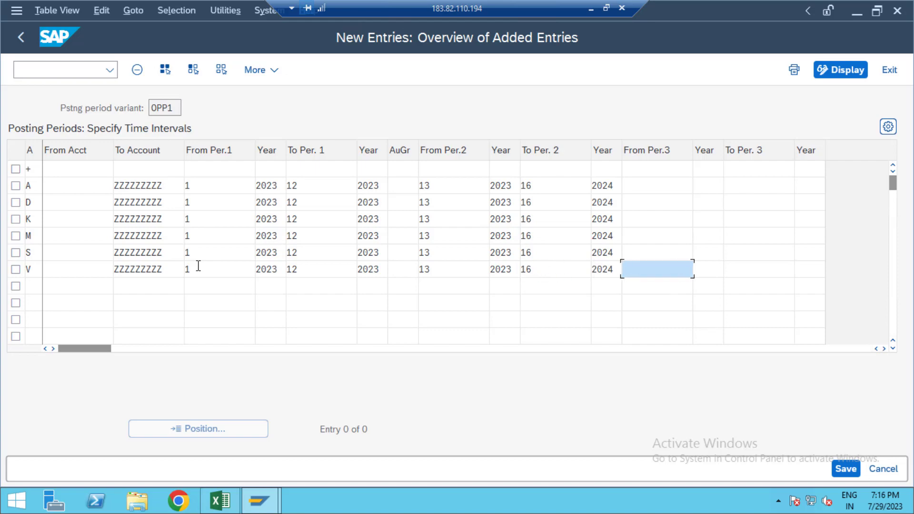
- Set the start of the first period interval for account type + to period 1 of year 2023
{"action": "left_click", "coordinate": [215, 170]}
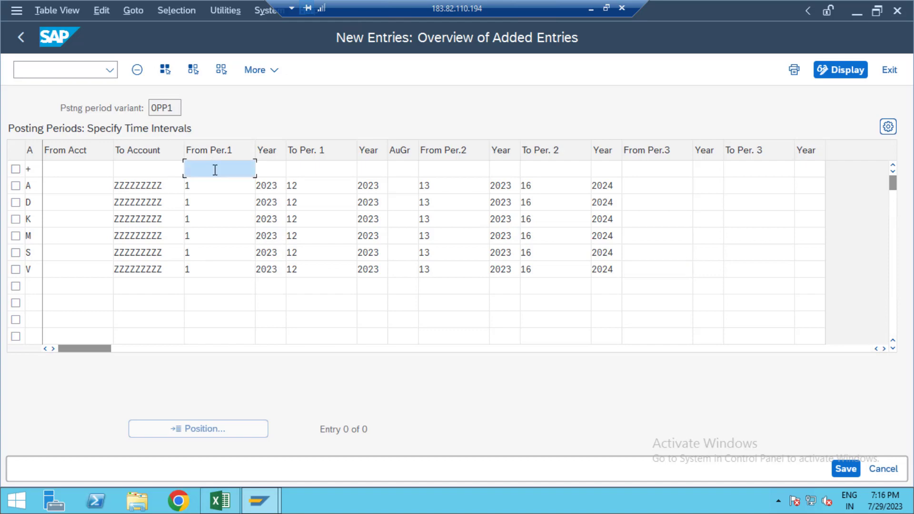
{"action": "left_click", "coordinate": [214, 170]}
{"action": "type", "text": "1"}
{"action": "key", "text": "Tab"}
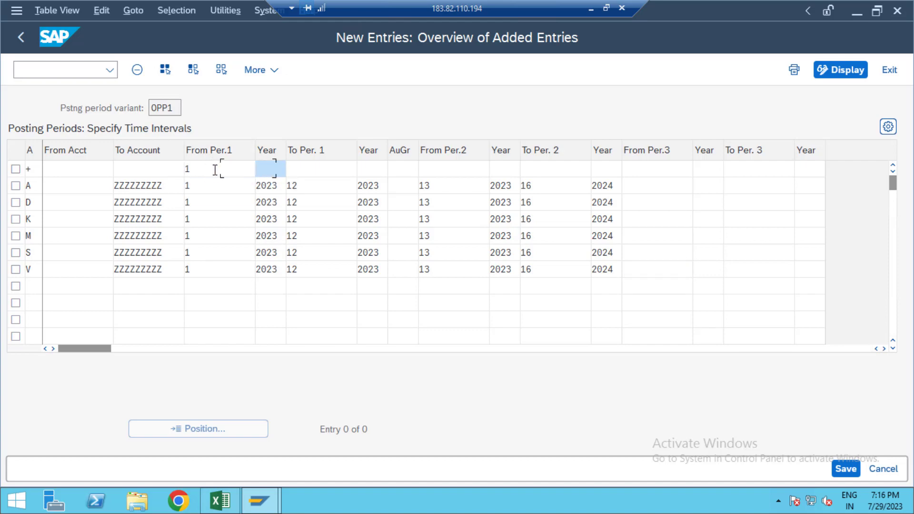
{"action": "type", "text": "2023"}
{"action": "key", "text": "Tab"}
- Set the end of the first period interval for account type + to period 12 of year 2023
{"action": "type", "text": "12"}
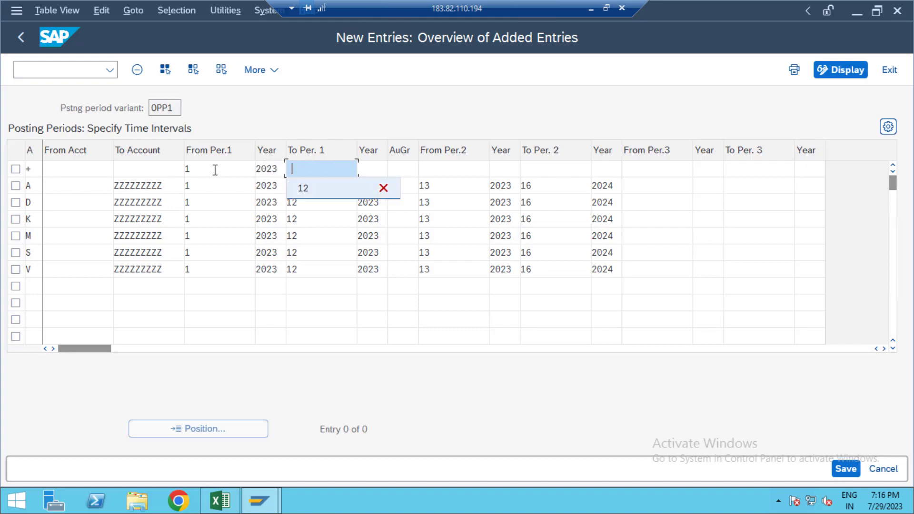
{"action": "key", "text": "Tab"}
{"action": "type", "text": "2023"}
{"action": "key", "text": "Tab"}
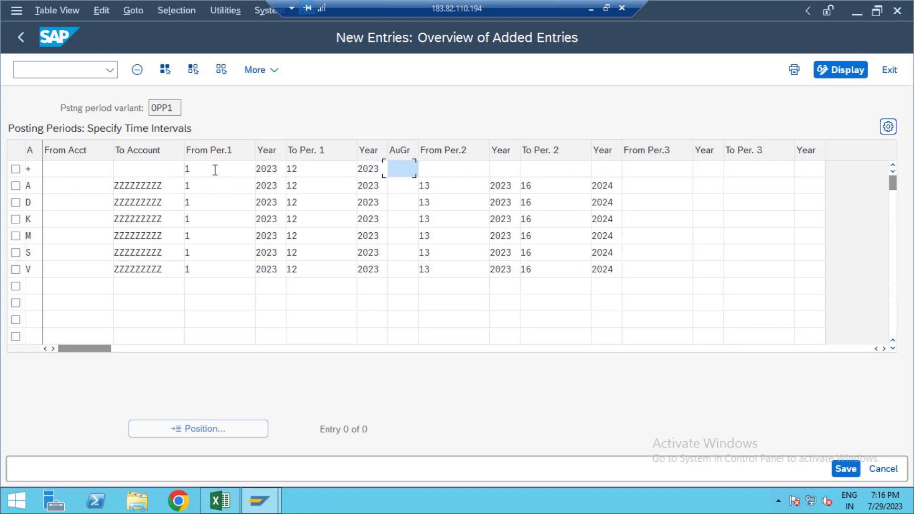
- Leave the authorization group of account type + empty and start its second interval at period 13 of year 2023
{"action": "key", "text": "Tab"}
{"action": "type", "text": "13"}
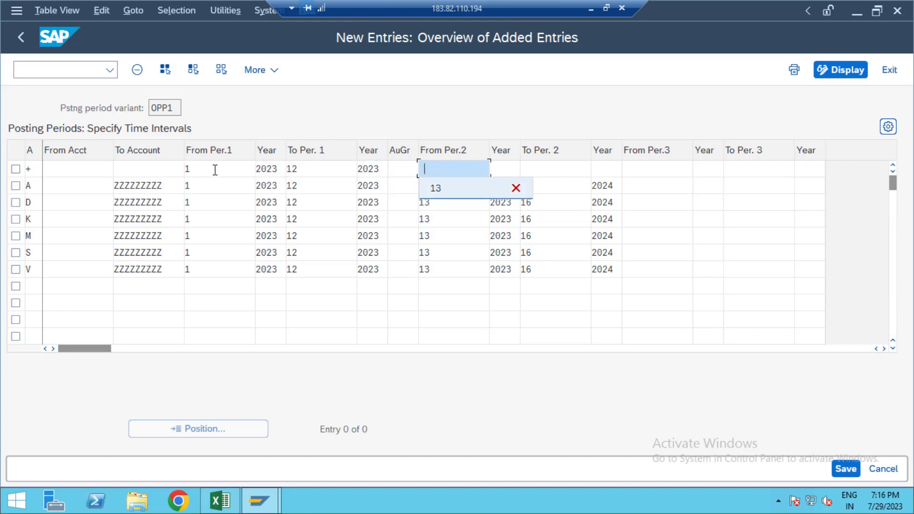
{"action": "key", "text": "Tab"}
{"action": "type", "text": "2023"}
{"action": "key", "text": "Tab"}
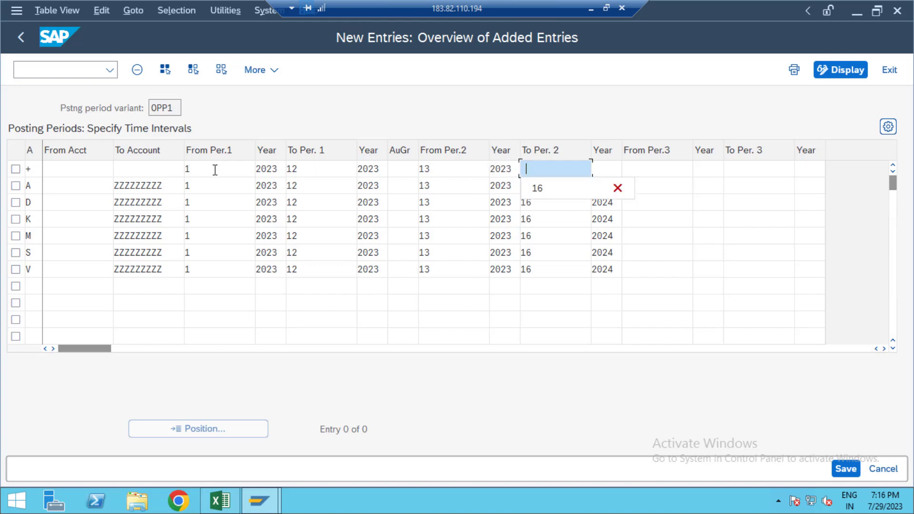
- Set the end of the second period interval for account type + to period 16 of year 2024 and try to save the entries
{"action": "type", "text": "16"}
{"action": "key", "text": "Tab"}
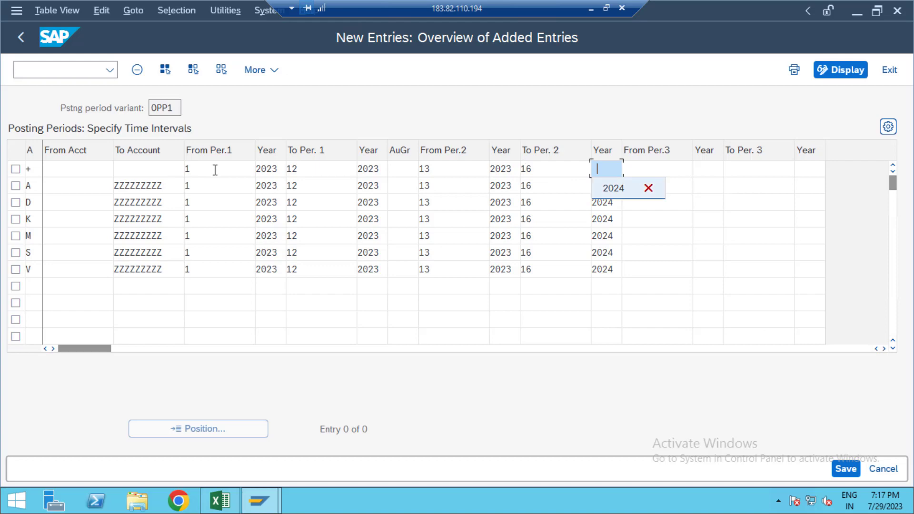
{"action": "type", "text": "2024"}
{"action": "key", "text": "Tab"}
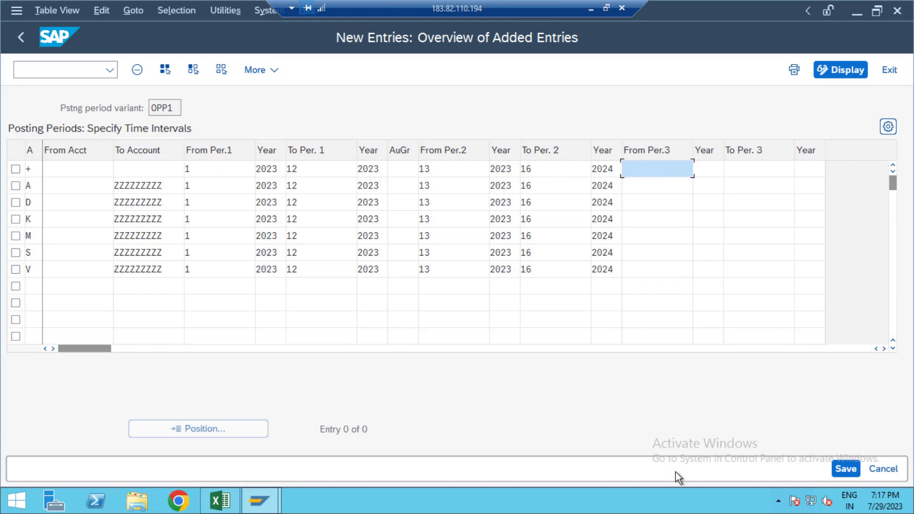
{"action": "left_click", "coordinate": [846, 469]}
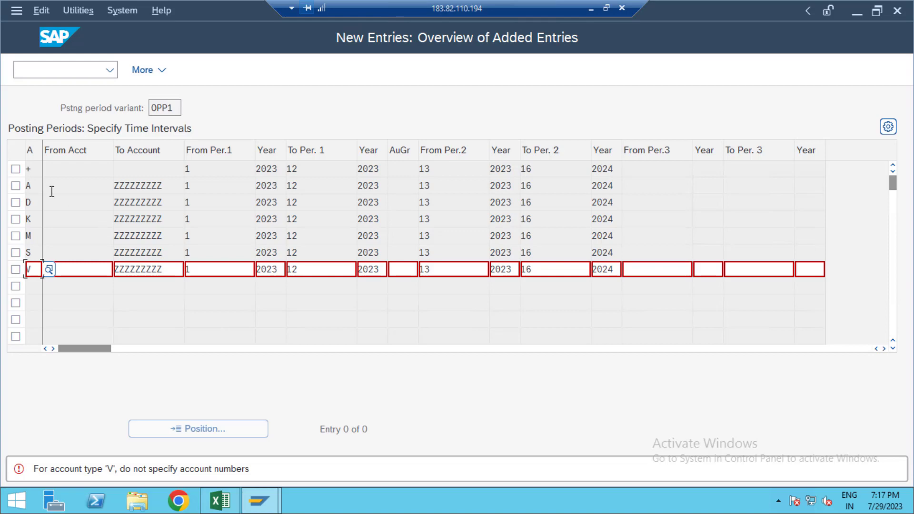
{"action": "left_click", "coordinate": [35, 270]}
{"action": "left_click", "coordinate": [50, 272]}
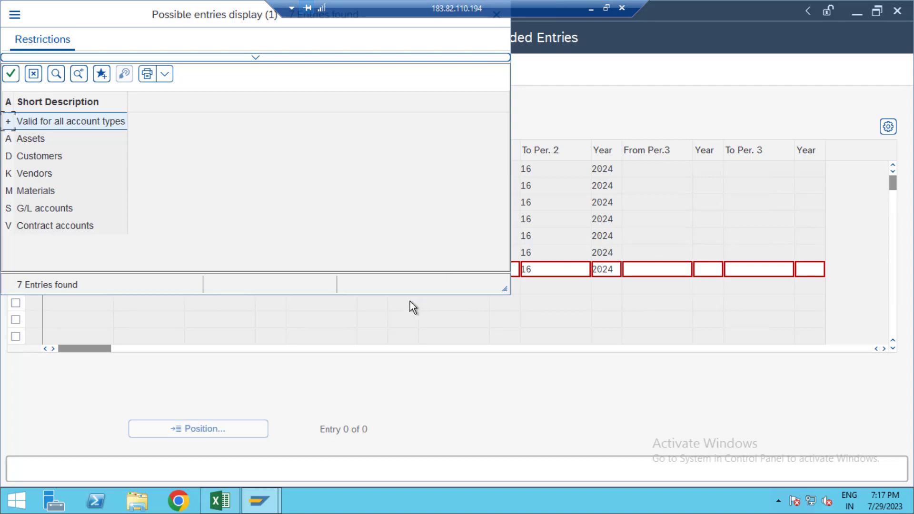
{"action": "key", "text": "Return"}
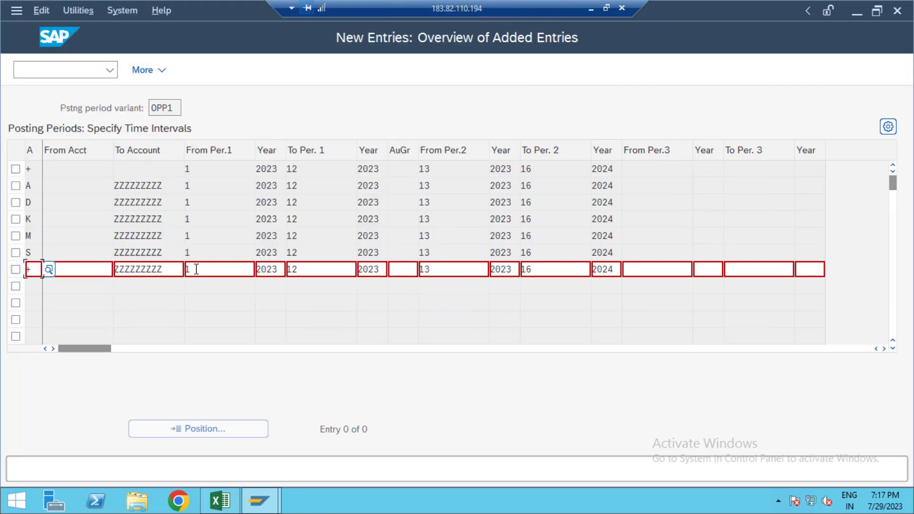
{"action": "left_click", "coordinate": [55, 268]}
{"action": "key", "text": "BackSpace"}
{"action": "type", "text": "V"}
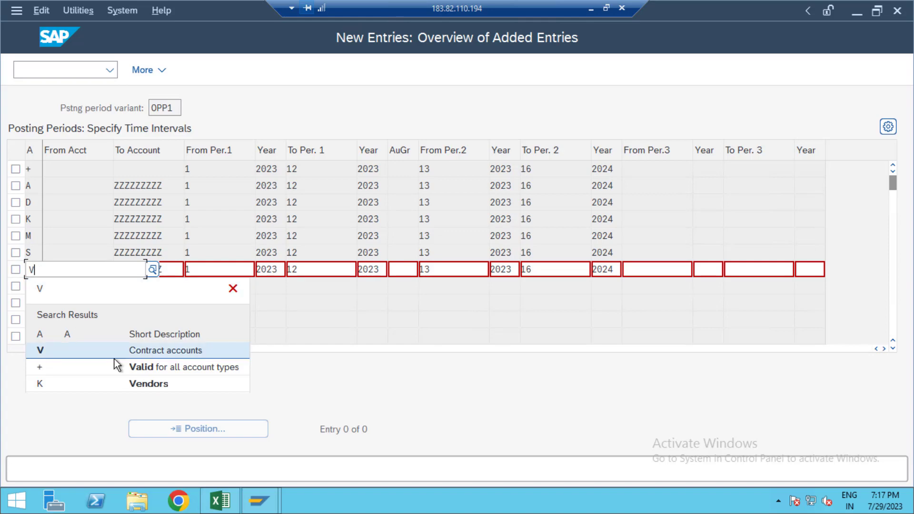
{"action": "left_click", "coordinate": [154, 353]}
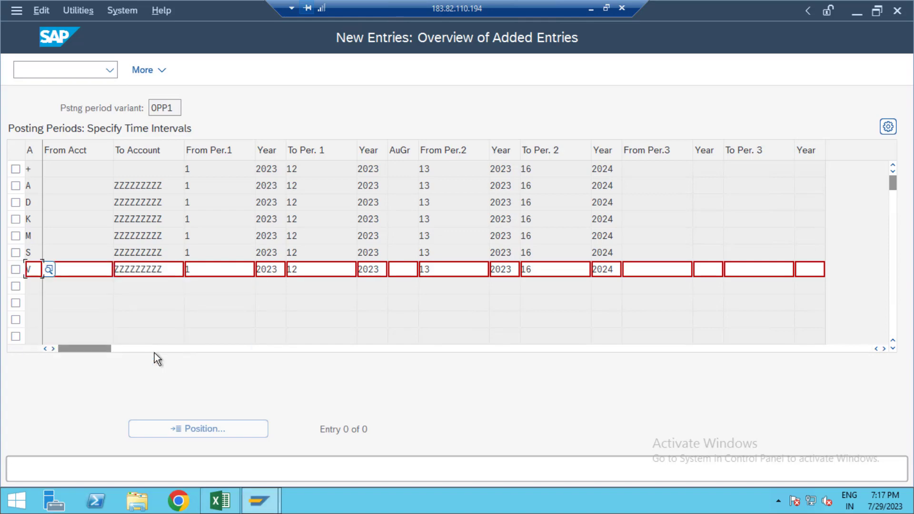
{"action": "key", "text": "Return"}
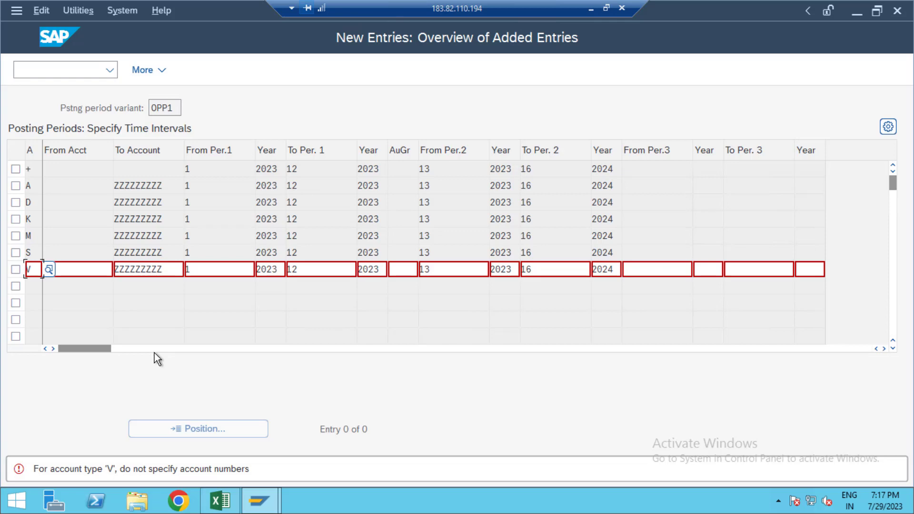
- Clear the To Account value of account type V and save the entries to the customizing request GLOBAL SETTINGS OPPO
{"action": "left_click", "coordinate": [170, 270]}
{"action": "key", "text": "BackSpace"}
{"action": "key", "text": "BackSpace"}
{"action": "key", "text": "BackSpace"}
{"action": "key", "text": "BackSpace"}
{"action": "key", "text": "BackSpace"}
{"action": "key", "text": "BackSpace"}
{"action": "key", "text": "BackSpace"}
{"action": "key", "text": "BackSpace"}
{"action": "key", "text": "BackSpace"}
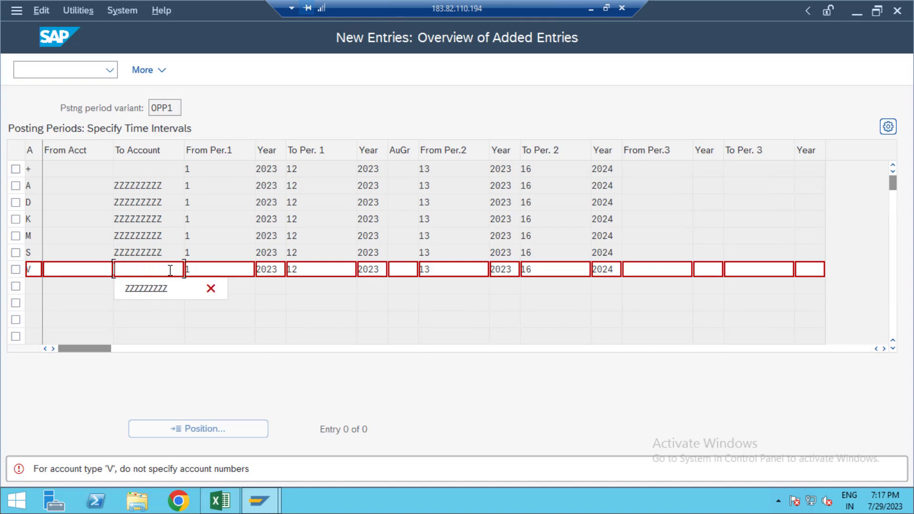
{"action": "key", "text": "ctrl+s"}
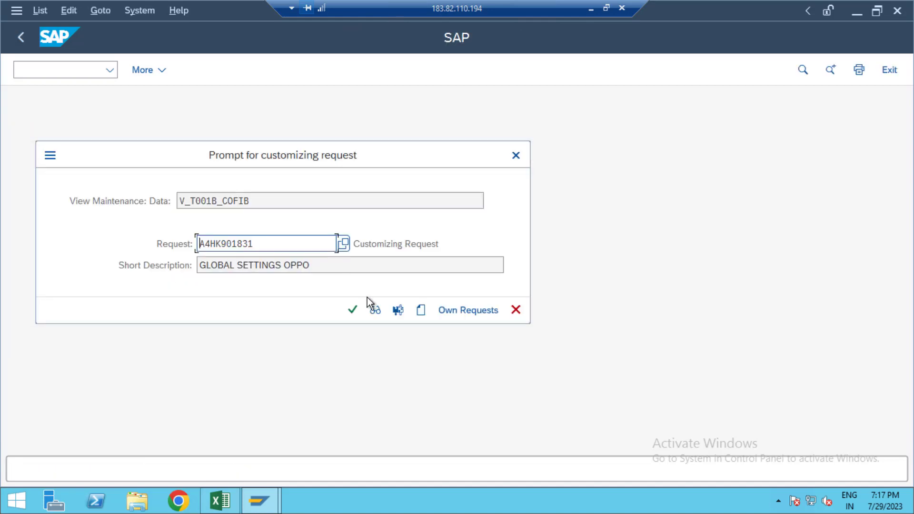
{"action": "left_click", "coordinate": [353, 310]}
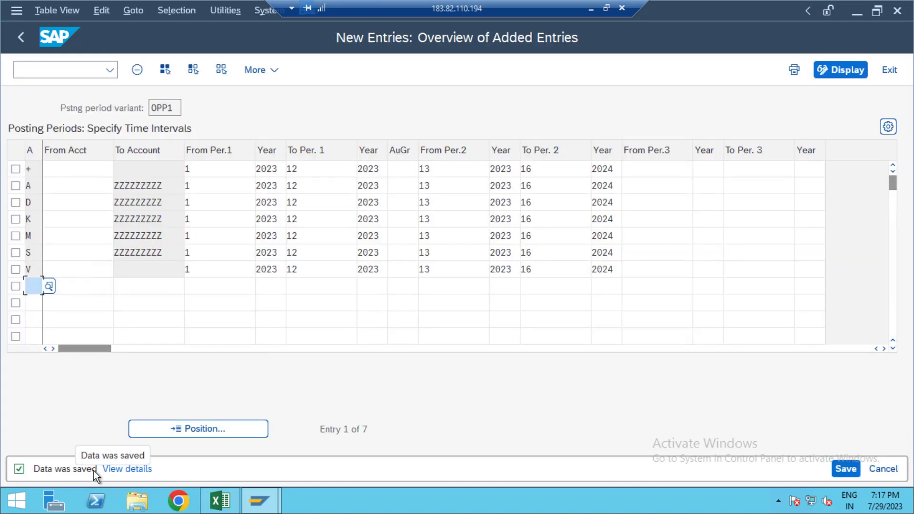
- Look up the code for assigning the posting period variant in the Excel list and open transaction OBBP in SAP
{"action": "key", "text": "alt+Tab"}
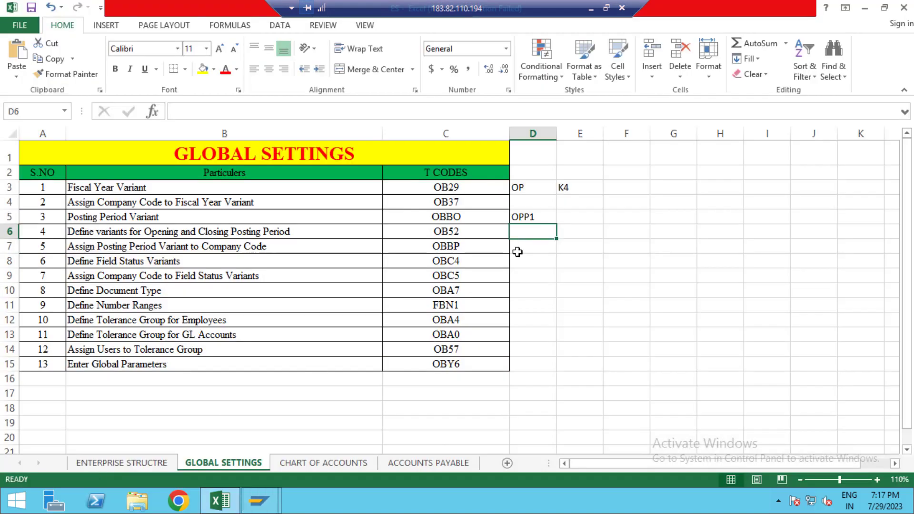
{"action": "left_click", "coordinate": [477, 251]}
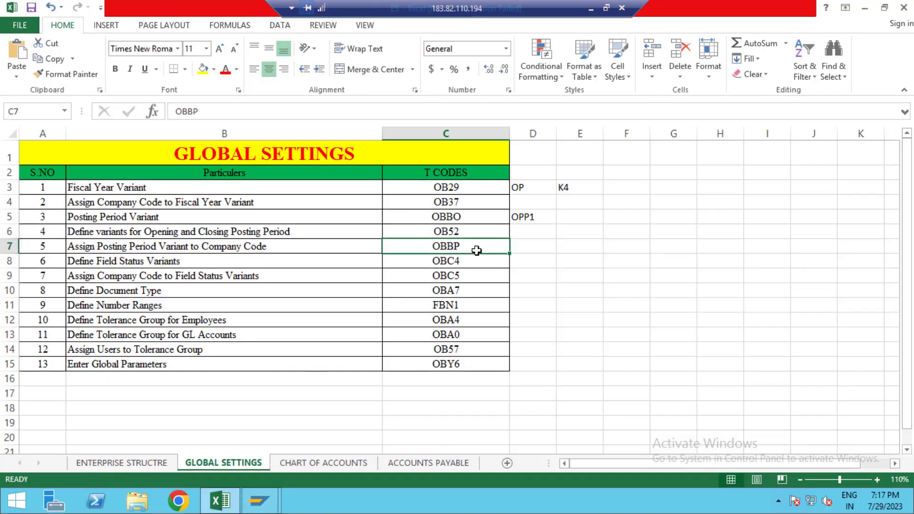
{"action": "key", "text": "alt+Tab"}
{"action": "left_click", "coordinate": [92, 68]}
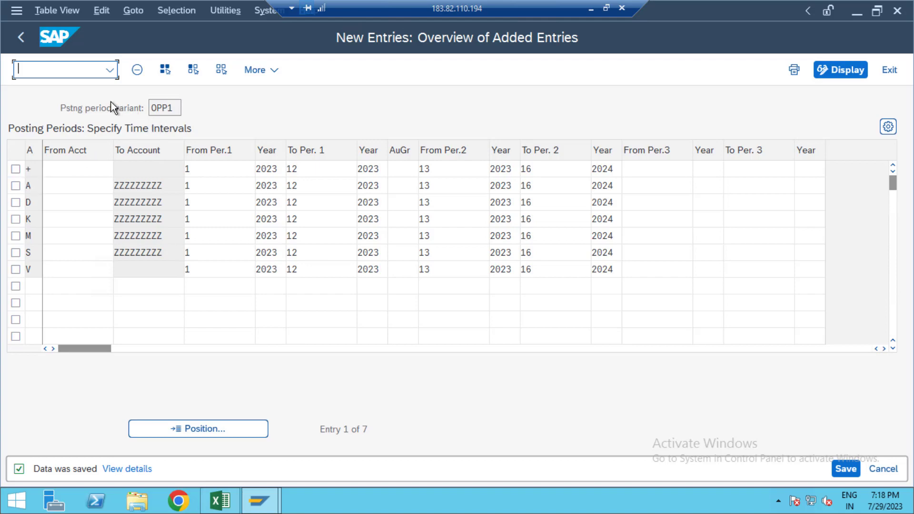
{"action": "type", "text": "/NOBBR"}
{"action": "key", "text": "Return"}
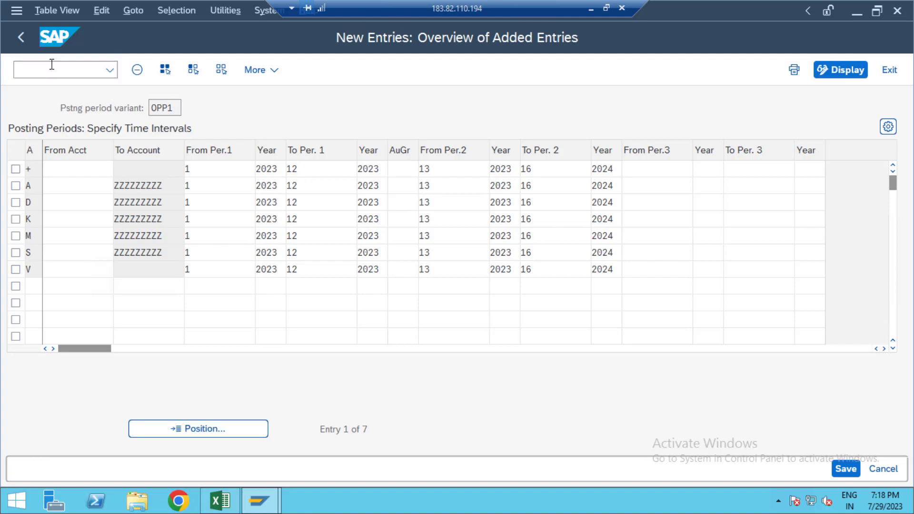
- Assign posting period variant OPP1 to company code OPP1 and save it to the customizing request GLOBAL SETTINGS OPPO
{"action": "left_click", "coordinate": [231, 430]}
{"action": "type", "text": "OP"}
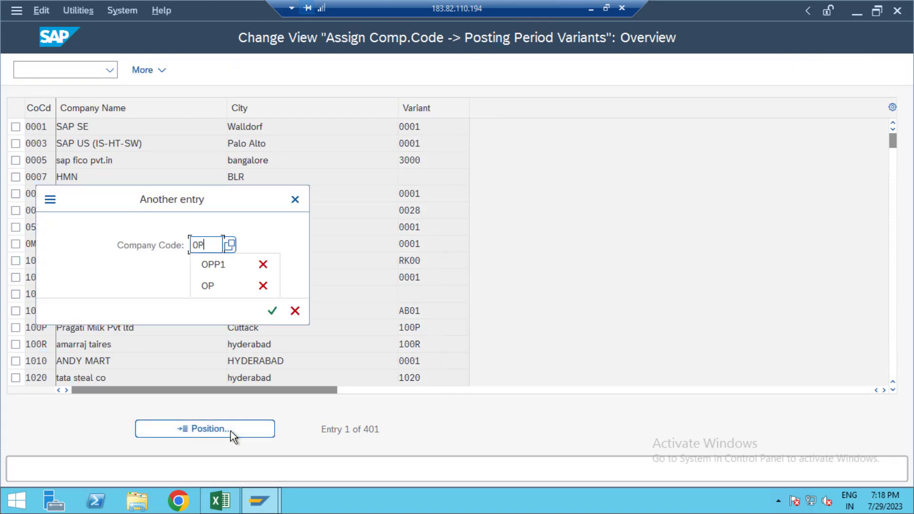
{"action": "type", "text": "P1"}
{"action": "key", "text": "Return"}
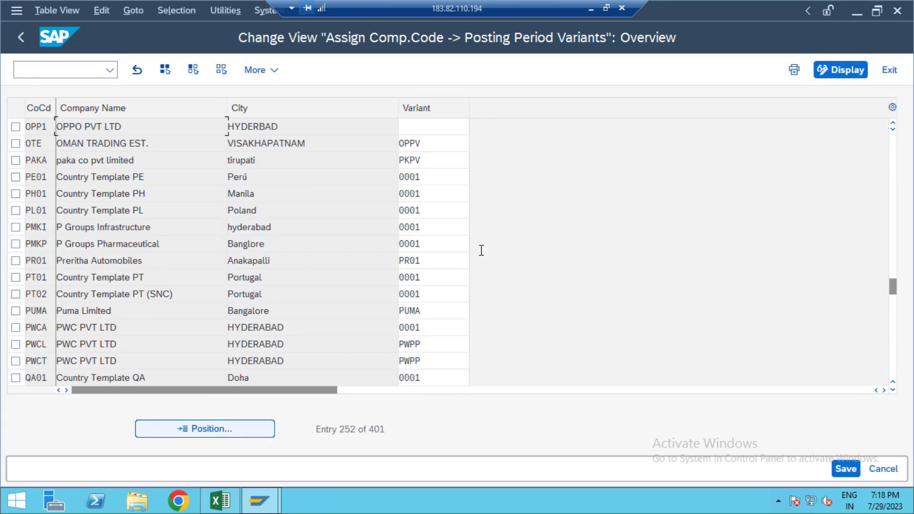
{"action": "left_click", "coordinate": [427, 130]}
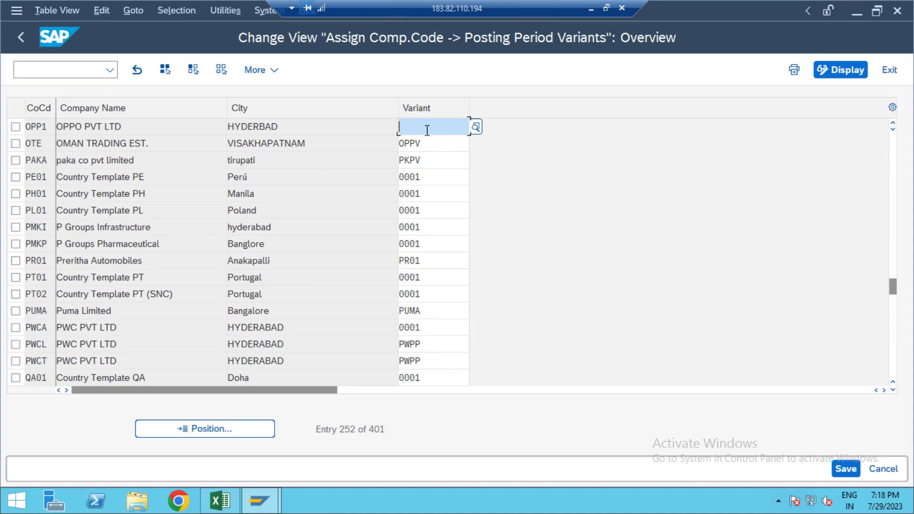
{"action": "type", "text": "OPP1"}
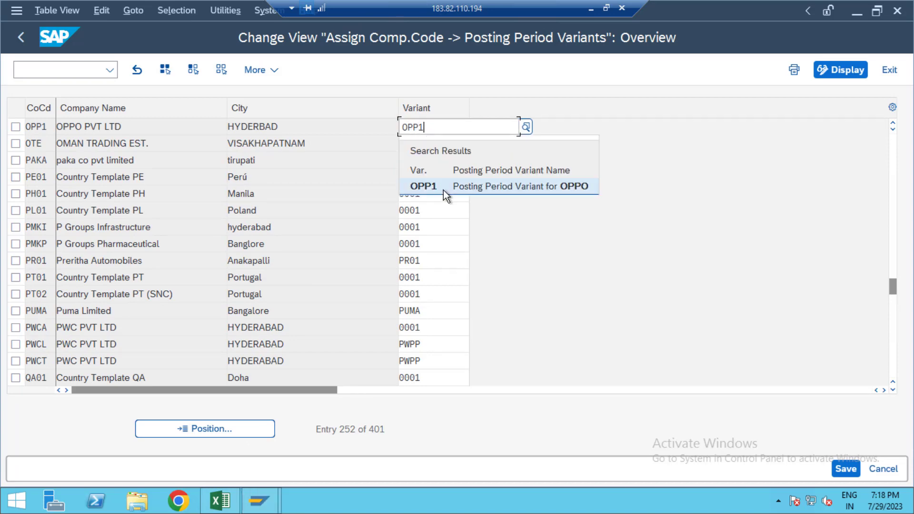
{"action": "left_click", "coordinate": [444, 190]}
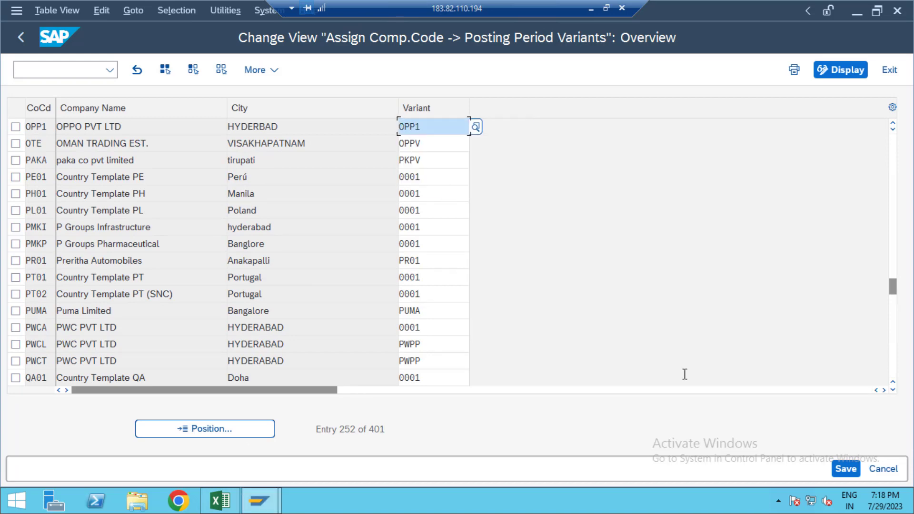
{"action": "left_click", "coordinate": [840, 470]}
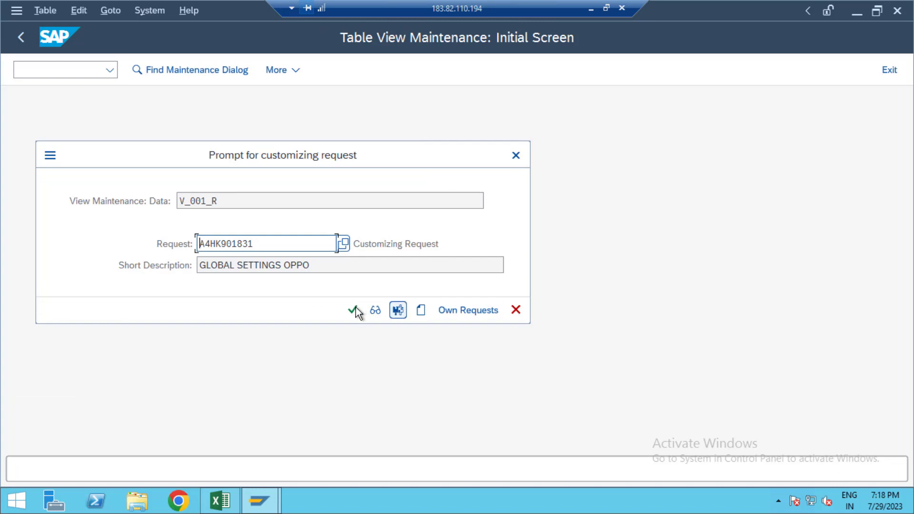
{"action": "left_click", "coordinate": [353, 311]}
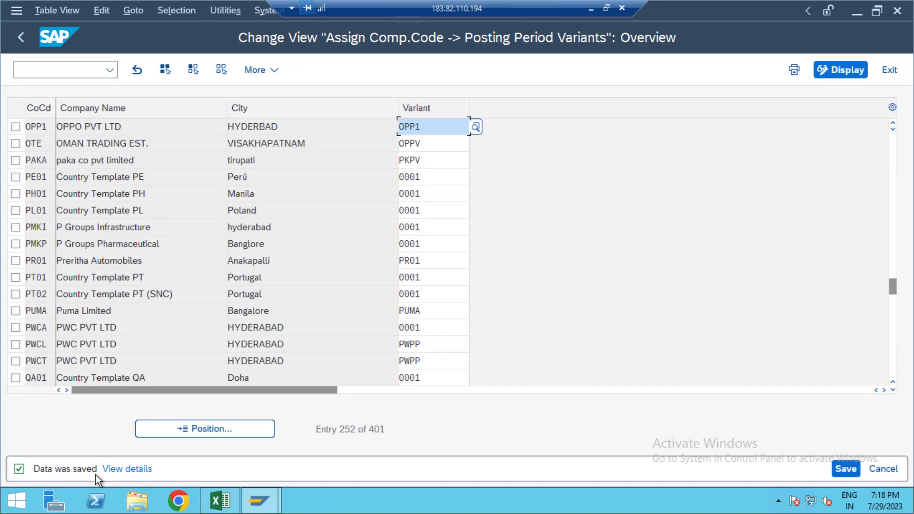
- Look up the code for defining field status variants in the Excel list and open transaction OBC4 in SAP
{"action": "key", "text": "alt+Tab"}
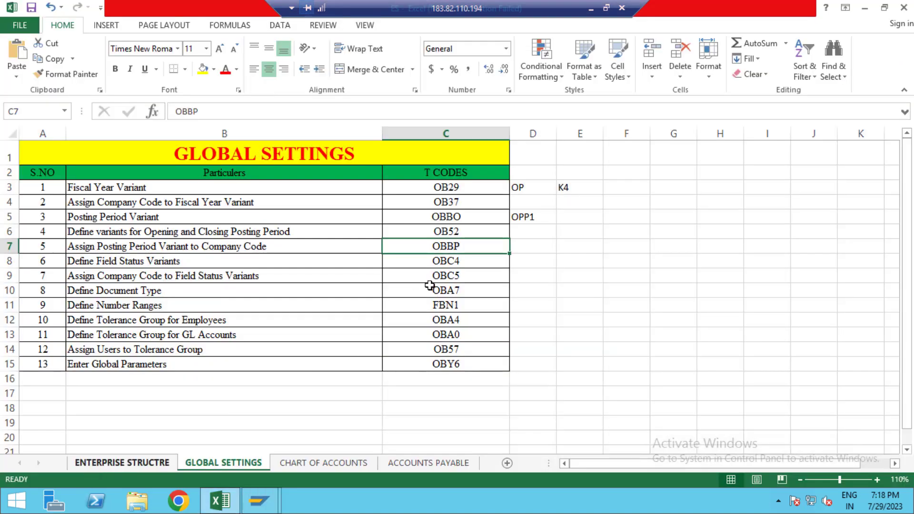
{"action": "left_click", "coordinate": [471, 264]}
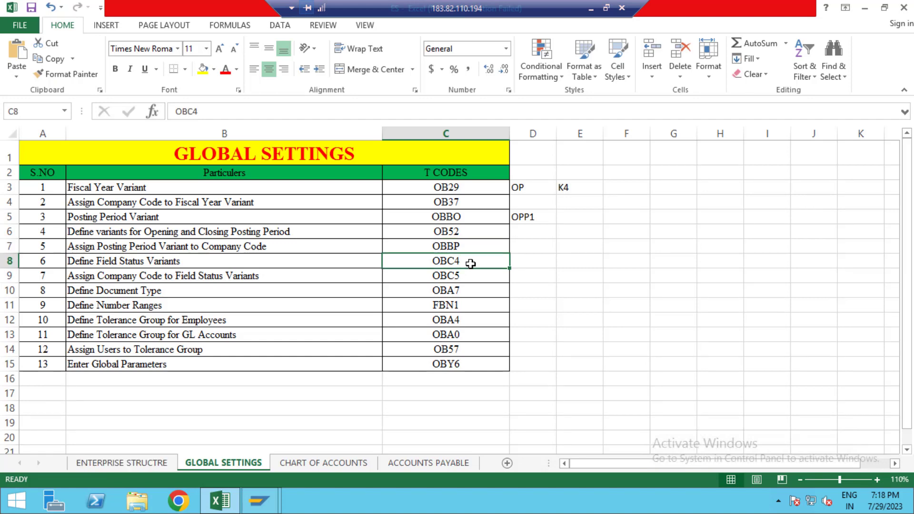
{"action": "key", "text": "alt+Tab"}
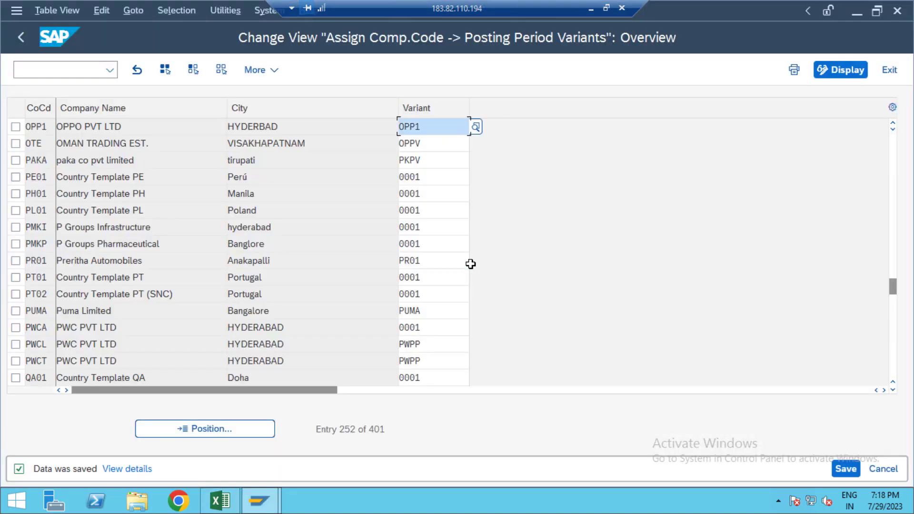
{"action": "left_click", "coordinate": [77, 64]}
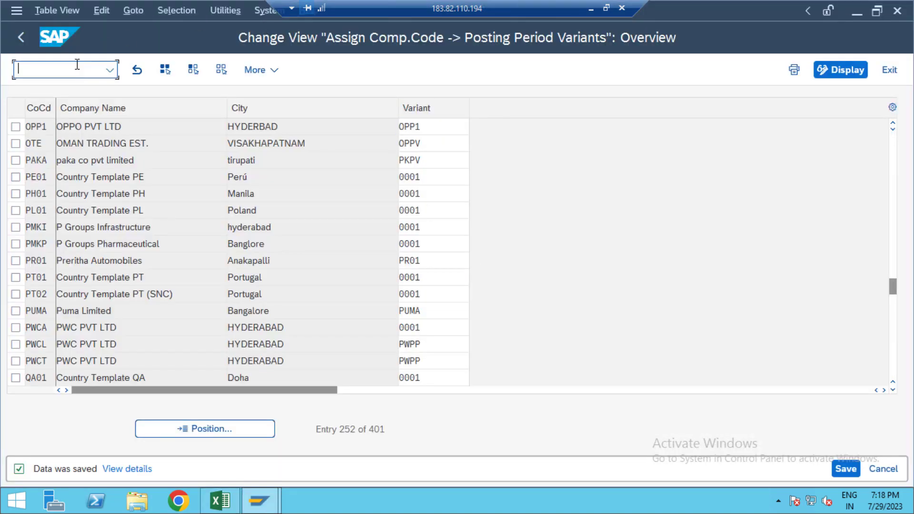
{"action": "type", "text": "/NOBC4"}
{"action": "key", "text": "Return"}
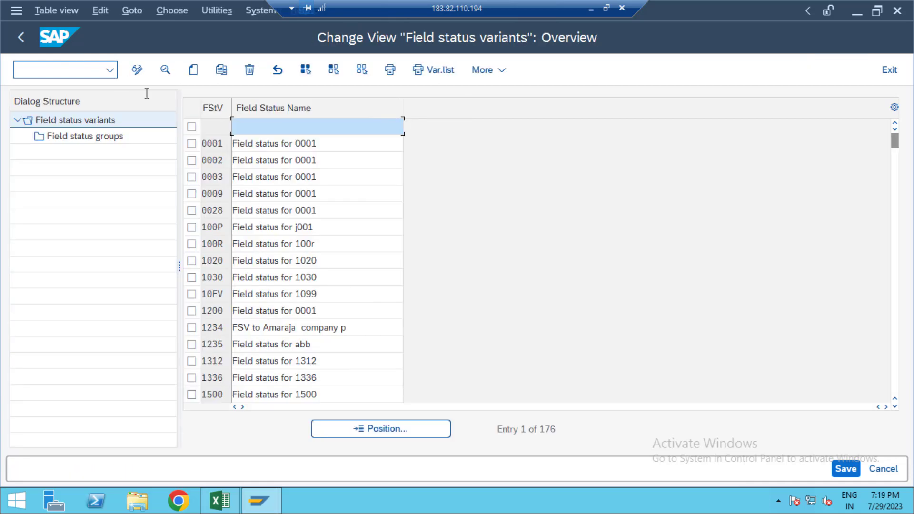
- Start a copy of field status variant 0001 and set the key of the copy to OPP1
{"action": "left_click", "coordinate": [195, 145]}
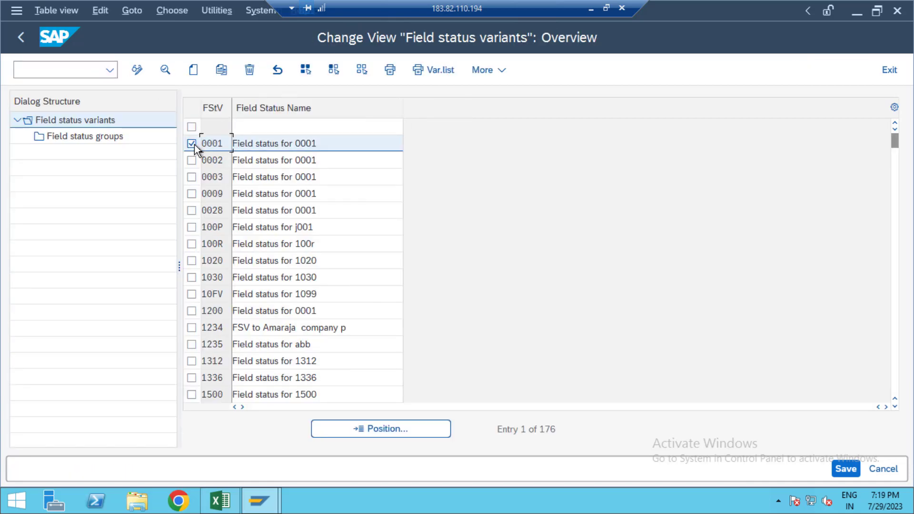
{"action": "left_click", "coordinate": [225, 76]}
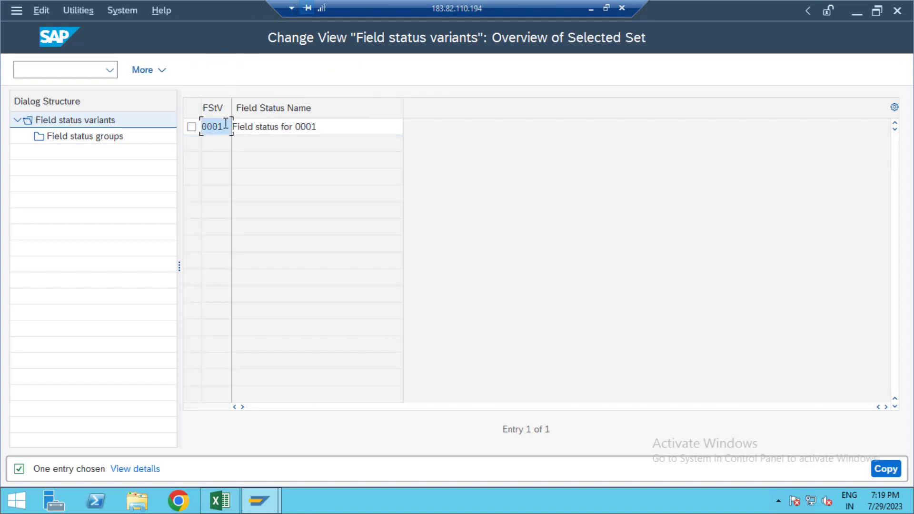
{"action": "key", "text": "BackSpace"}
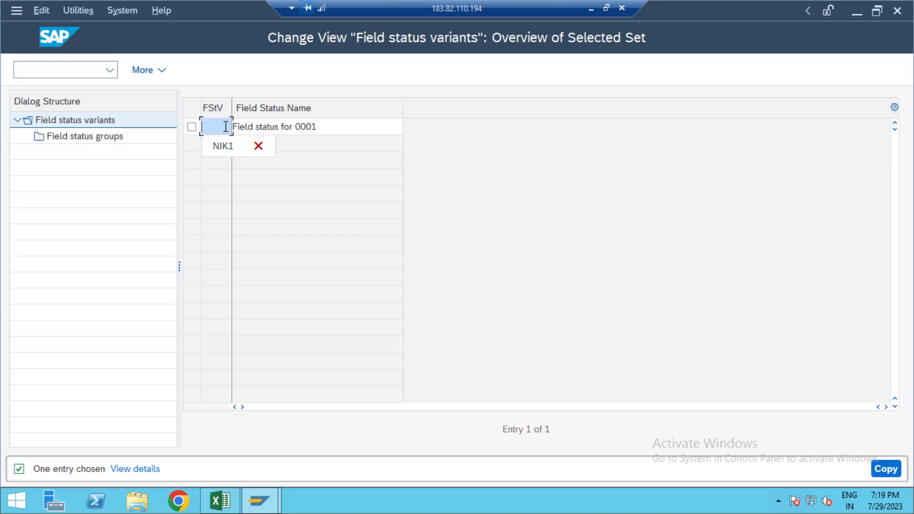
{"action": "type", "text": "0PP1"}
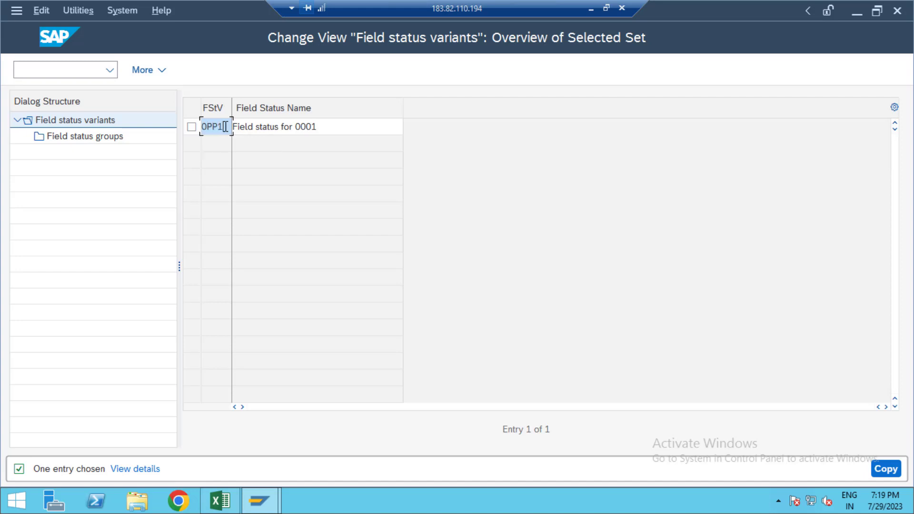
- Name the copied variant "Field status for OPPO" and copy it together with all its dependent entries
{"action": "left_click", "coordinate": [330, 125]}
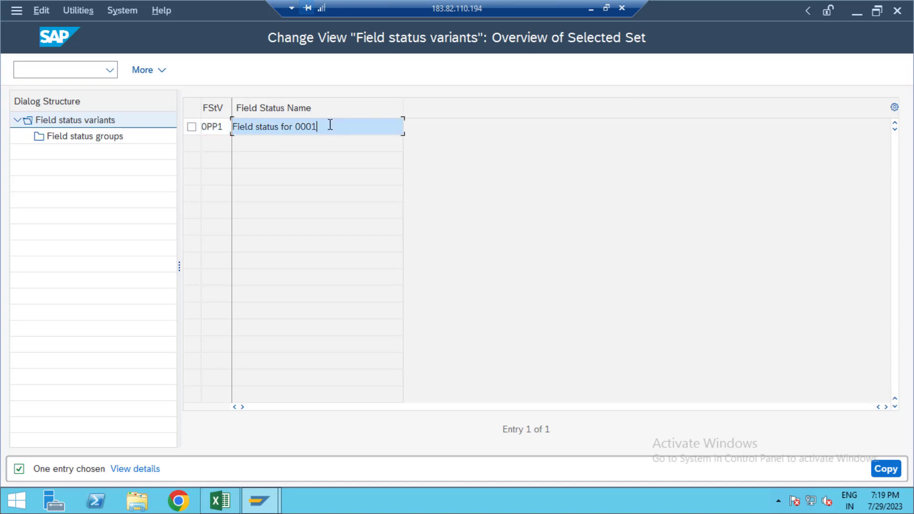
{"action": "key", "text": "BackSpace"}
{"action": "key", "text": "BackSpace"}
{"action": "key", "text": "BackSpace"}
{"action": "key", "text": "BackSpace"}
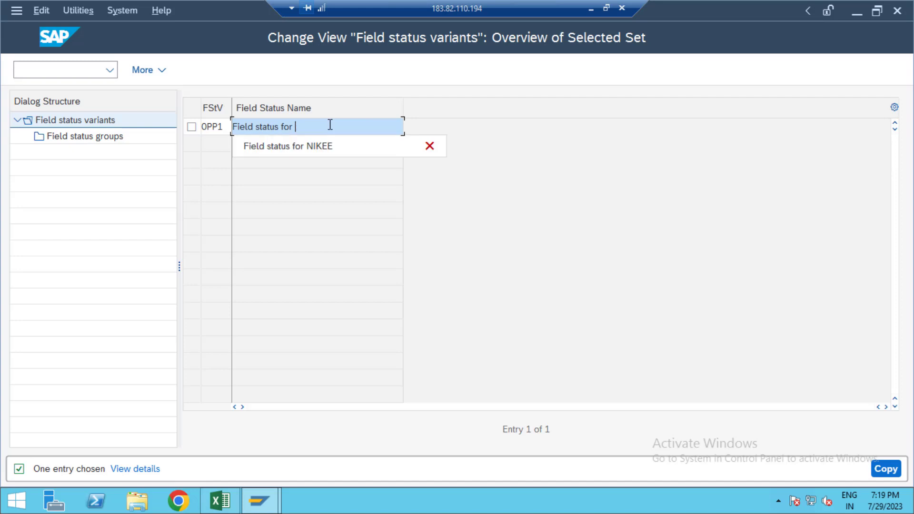
{"action": "type", "text": "OPPO"}
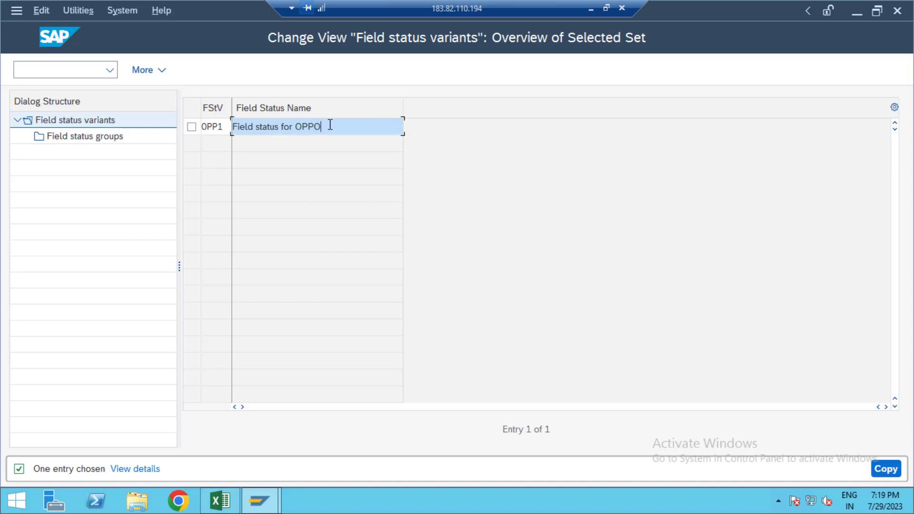
{"action": "key", "text": "Return"}
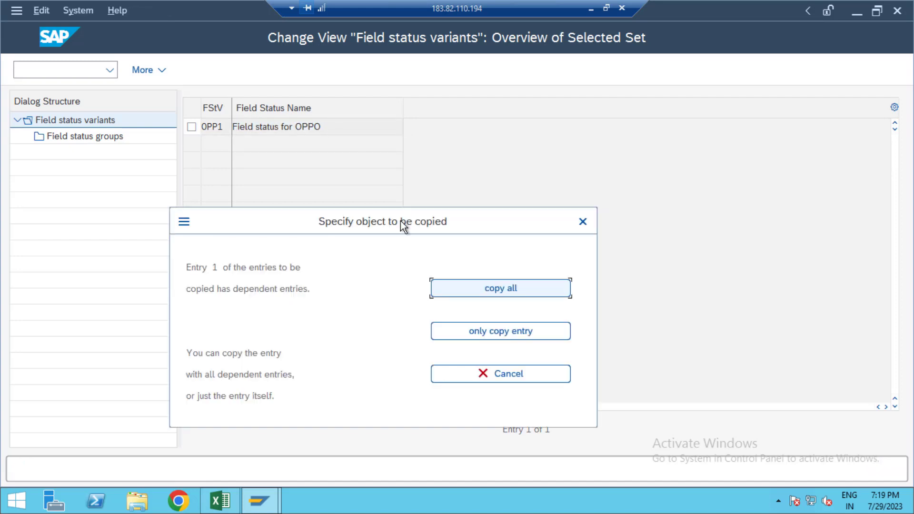
{"action": "left_click", "coordinate": [521, 290]}
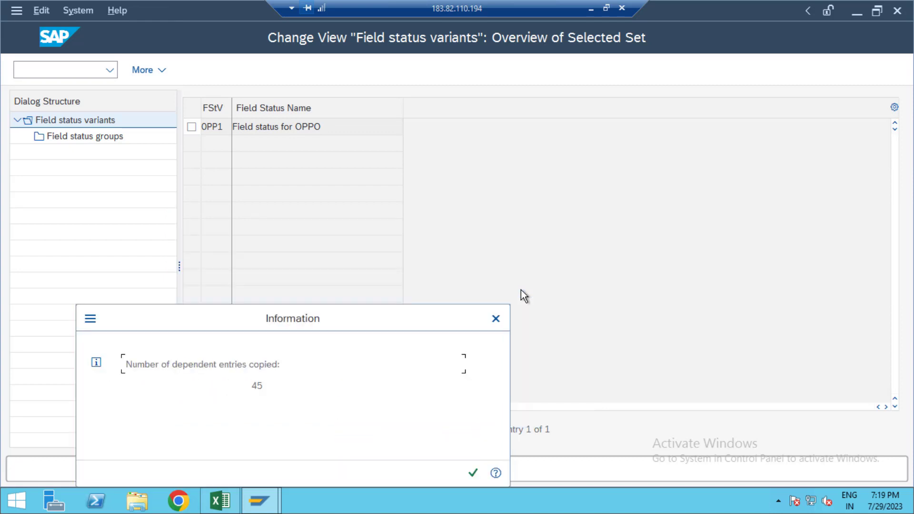
{"action": "left_click", "coordinate": [473, 473]}
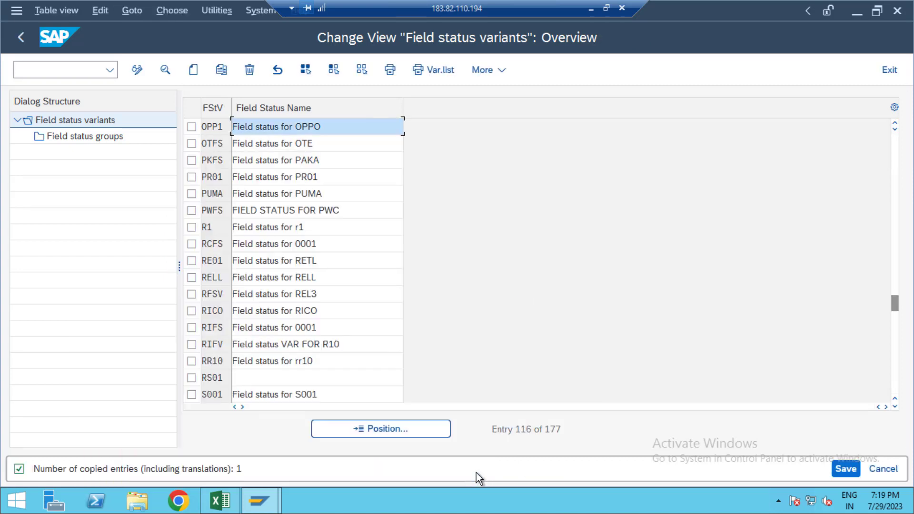
- Make Assignment number and Text required entries in General Data of OPP1's group G001, saving to the customizing request GLOBAL SETTINGS OPPO
{"action": "left_click", "coordinate": [192, 127]}
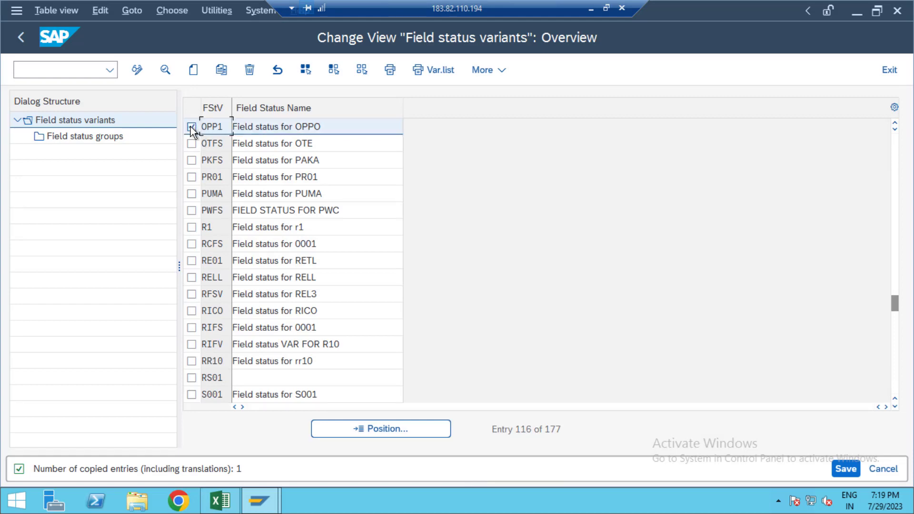
{"action": "double_click", "coordinate": [96, 138]}
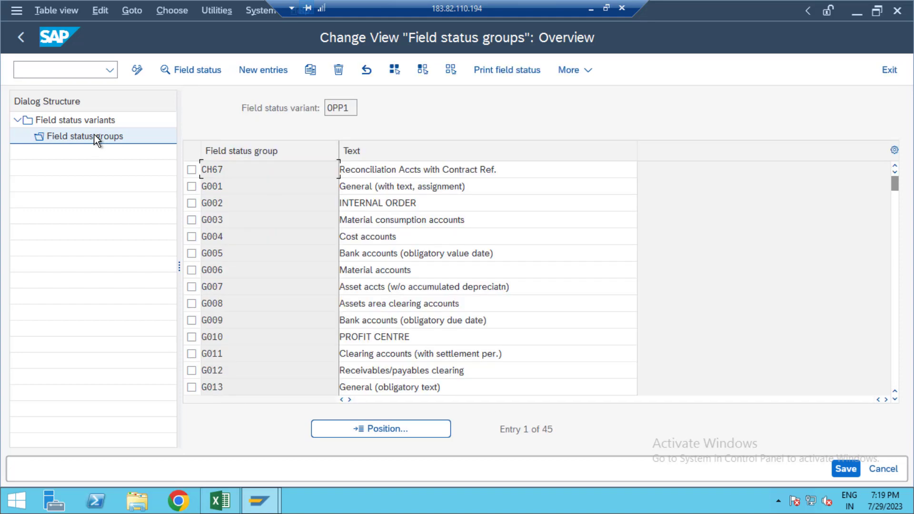
{"action": "double_click", "coordinate": [505, 190]}
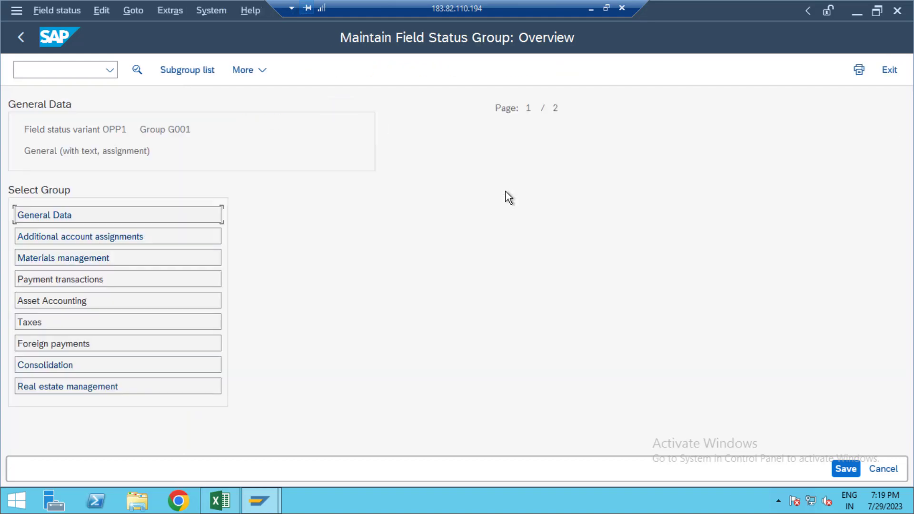
{"action": "double_click", "coordinate": [193, 214]}
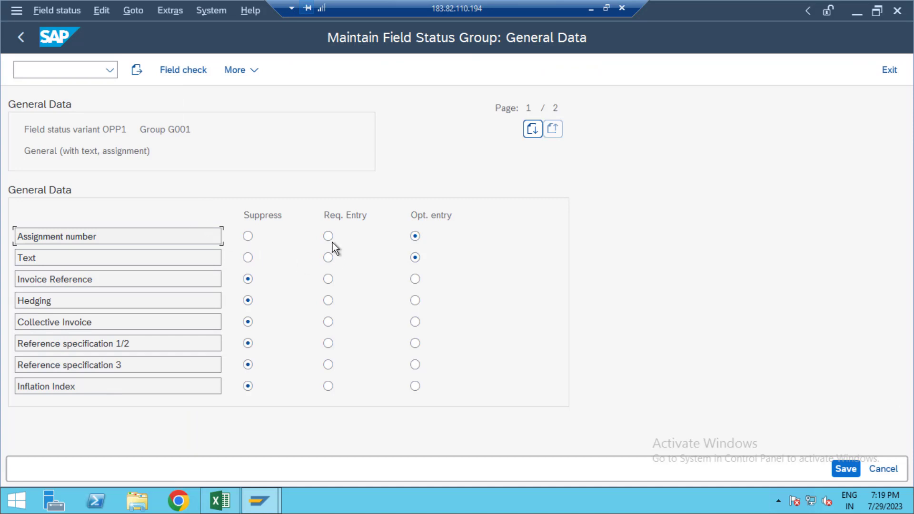
{"action": "left_click", "coordinate": [328, 257]}
{"action": "left_click", "coordinate": [328, 236]}
{"action": "left_click", "coordinate": [846, 469]}
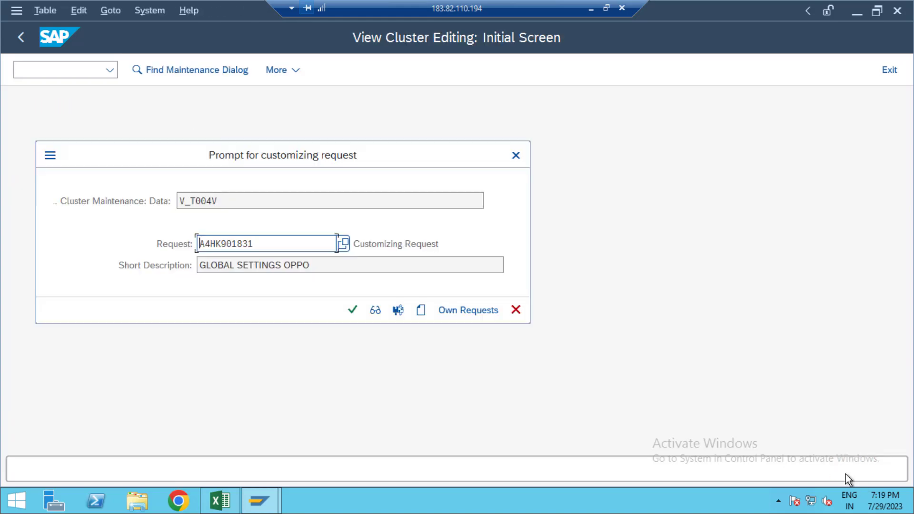
{"action": "left_click", "coordinate": [354, 311]}
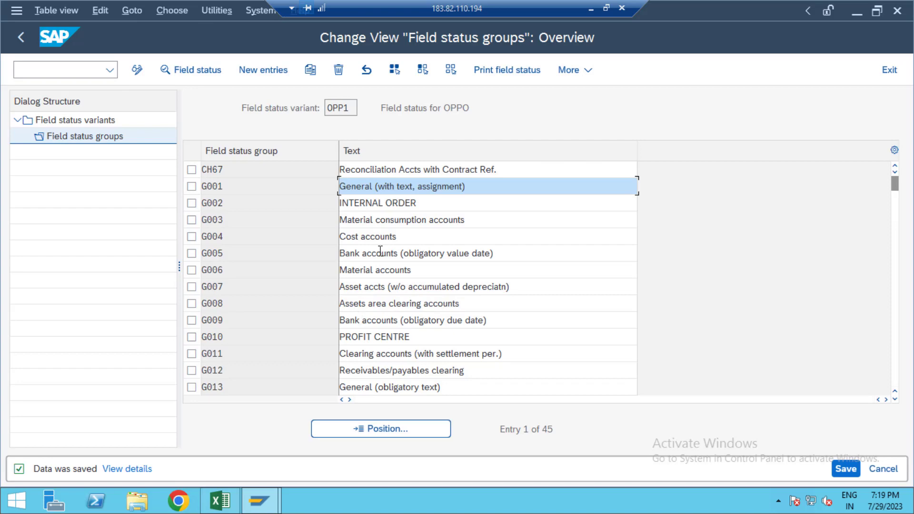
- Examine the additional account assignment fields of field status group G001 and exit the transaction
{"action": "double_click", "coordinate": [491, 187]}
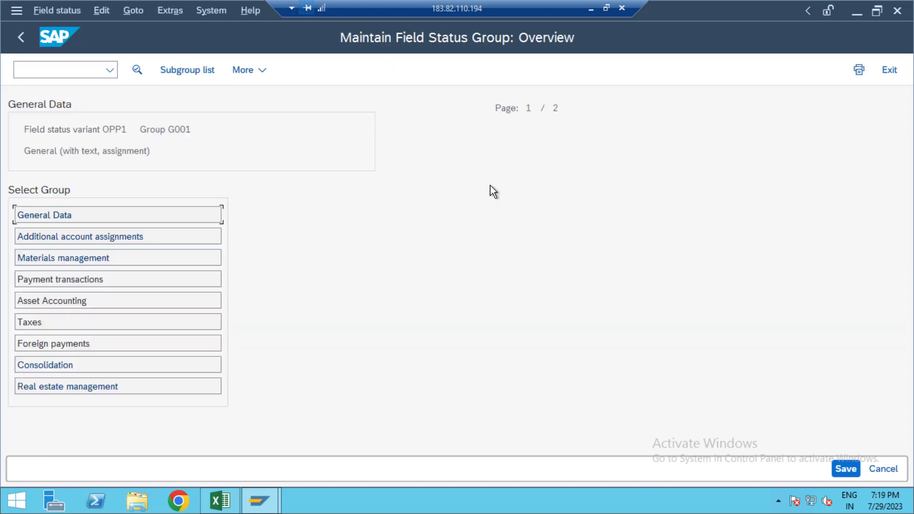
{"action": "double_click", "coordinate": [153, 237]}
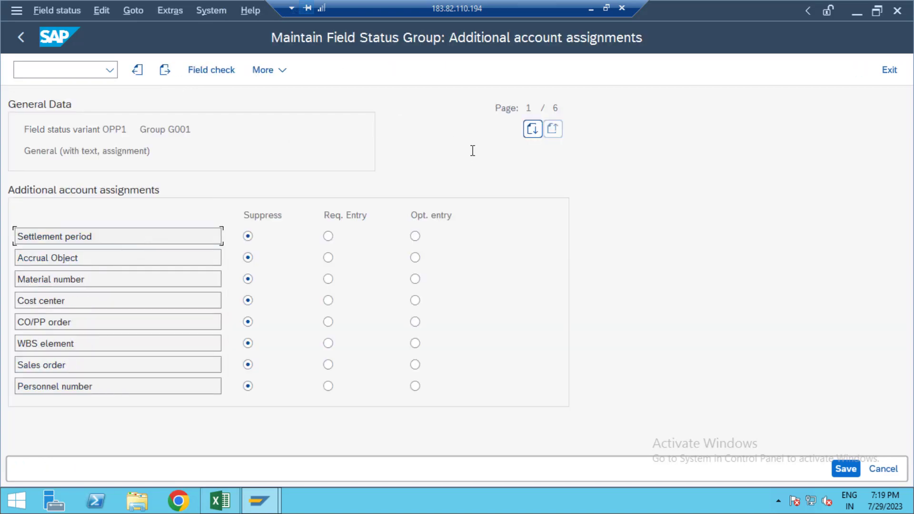
{"action": "left_click", "coordinate": [886, 76]}
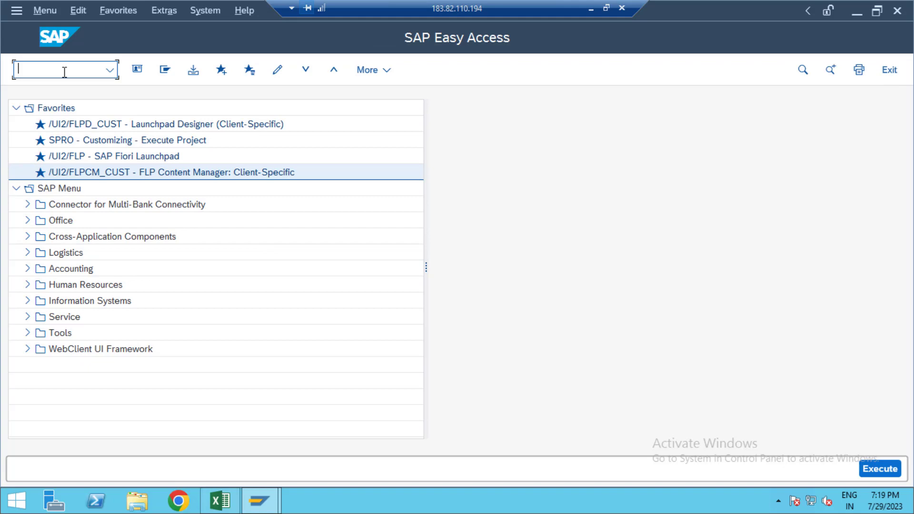
- Check the code for defining field status variants in the Excel list and reopen transaction OBC4 in SAP
{"action": "key", "text": "alt+Tab"}
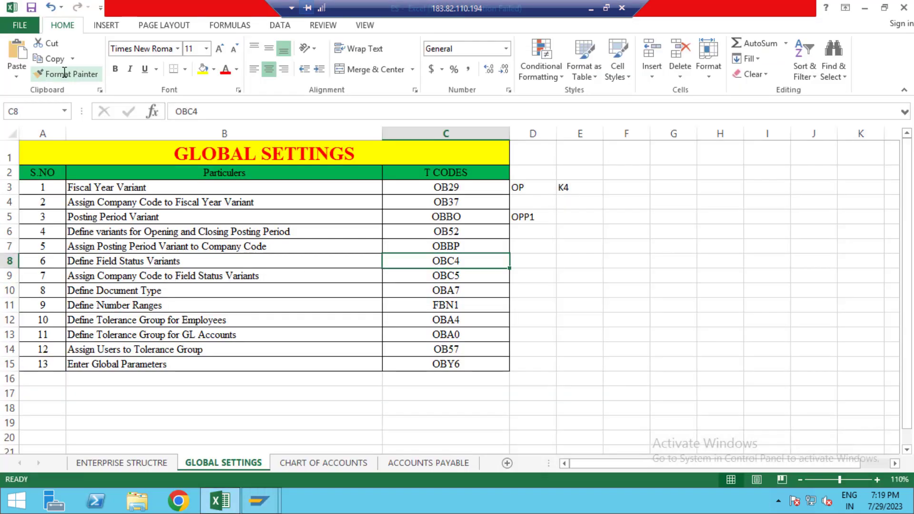
{"action": "key", "text": "alt+Tab"}
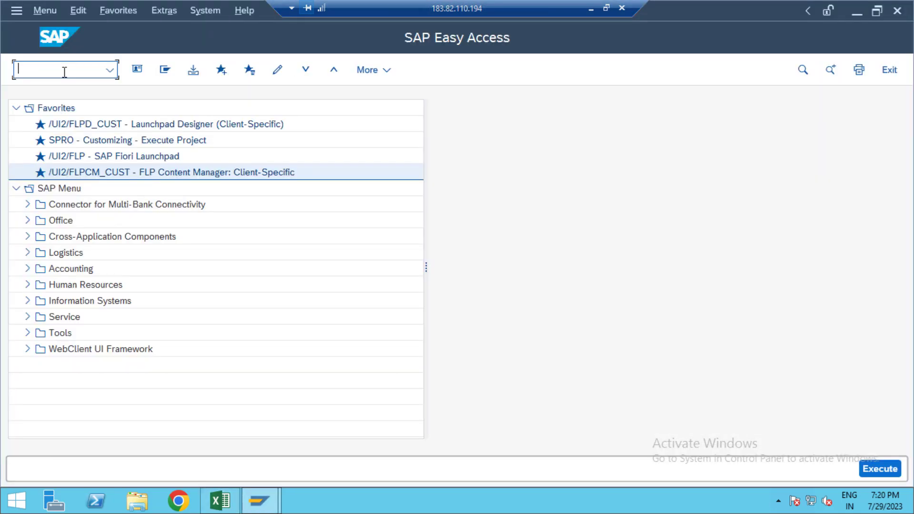
{"action": "type", "text": "OBC4"}
{"action": "key", "text": "Return"}
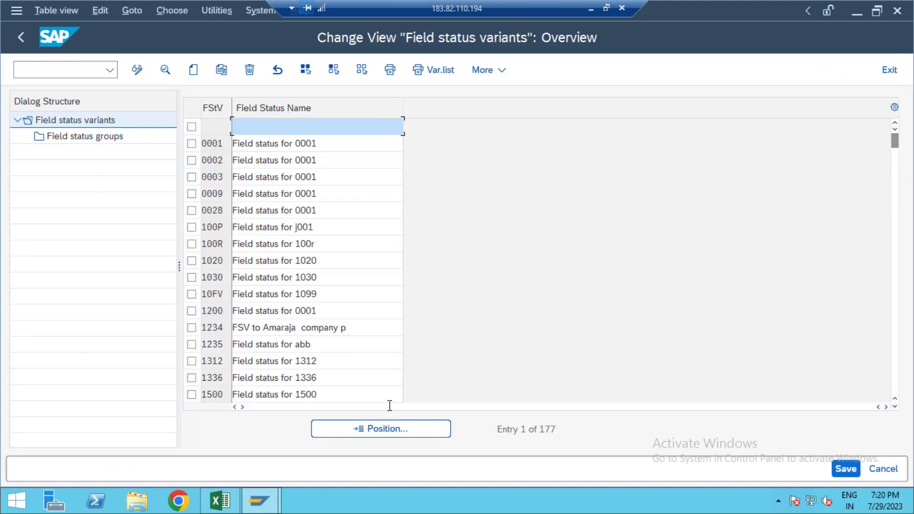
- Locate field status variant OPP1, select it and open its field status groups
{"action": "left_click", "coordinate": [396, 428]}
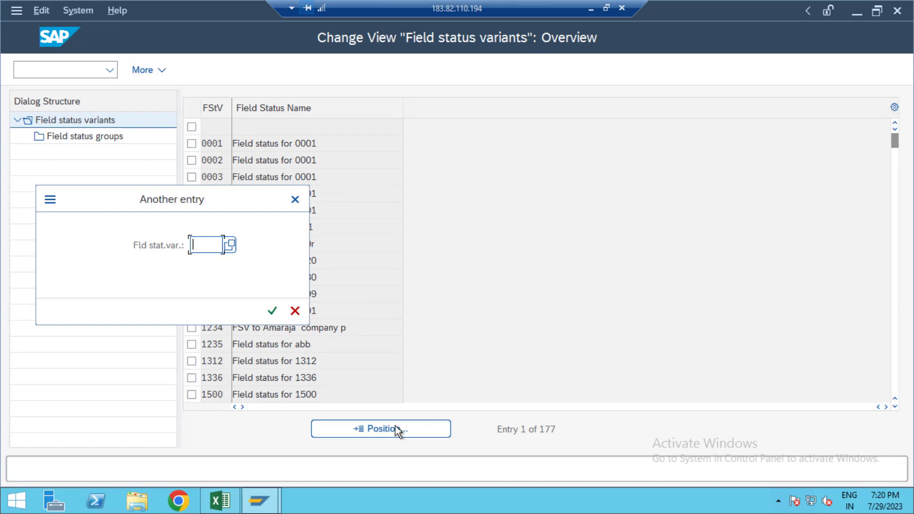
{"action": "type", "text": "OPP1"}
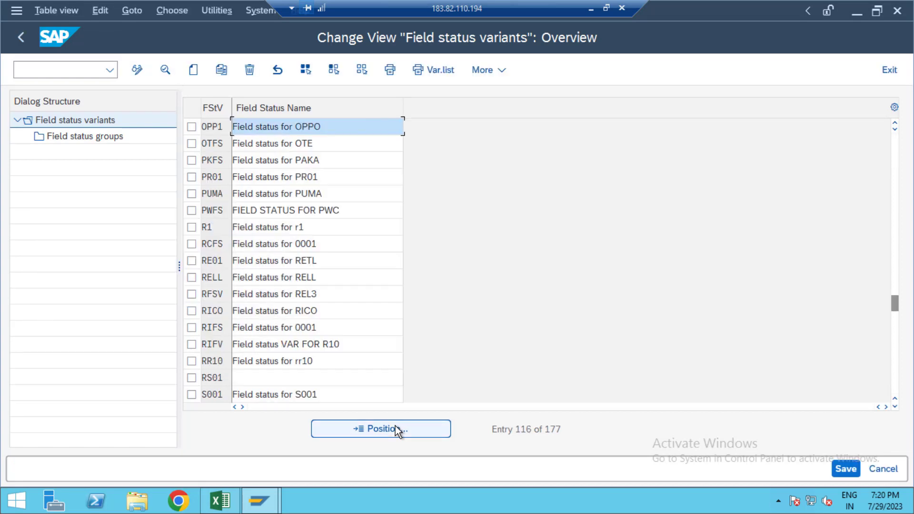
{"action": "key", "text": "Return"}
{"action": "left_click", "coordinate": [191, 127]}
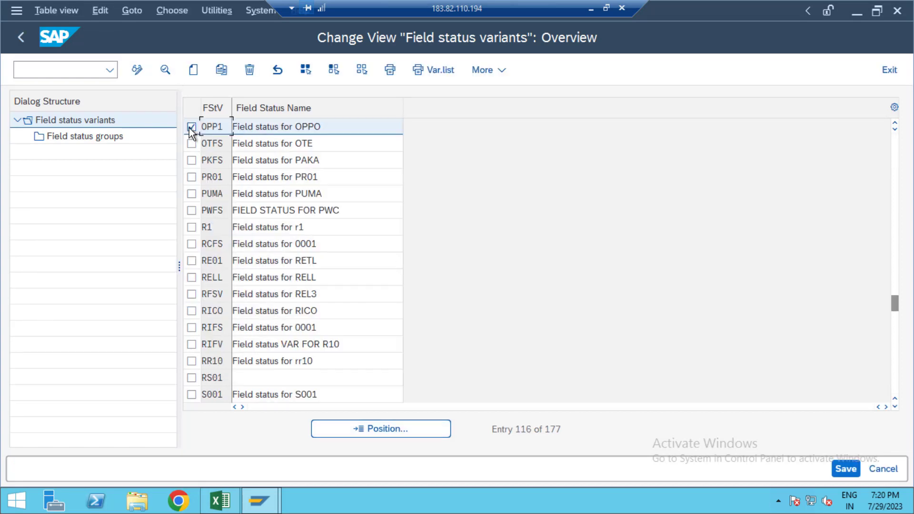
{"action": "double_click", "coordinate": [112, 137]}
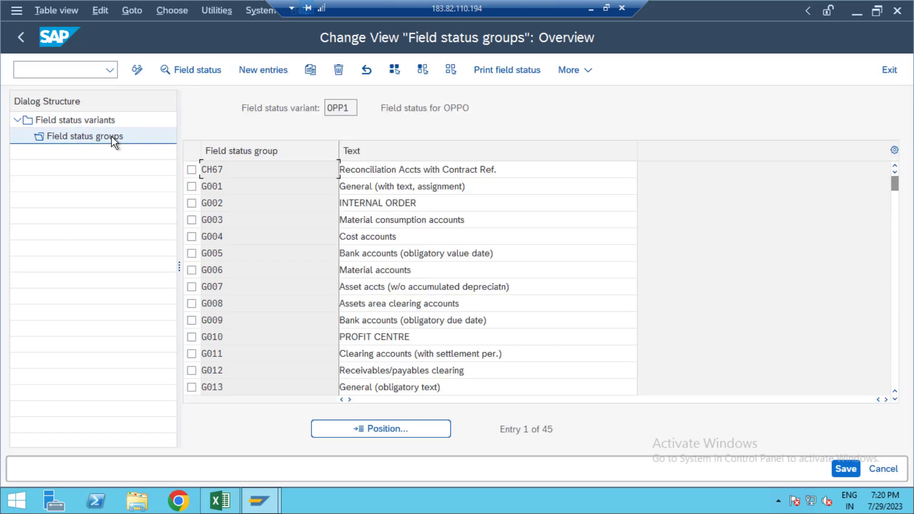
- Make Value date a required entry under Payment transactions of group G001 and save it to the customizing request GLOBAL SETTINGS OPPO
{"action": "double_click", "coordinate": [489, 186]}
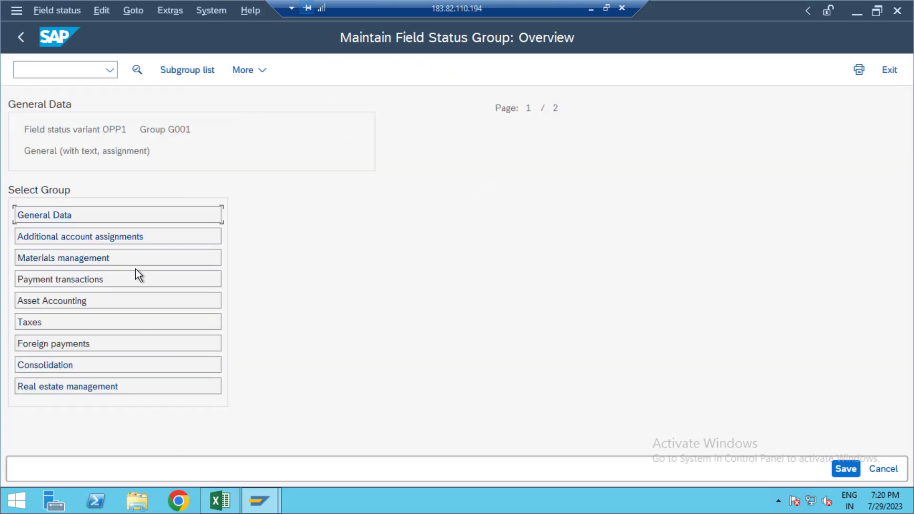
{"action": "left_click", "coordinate": [146, 279]}
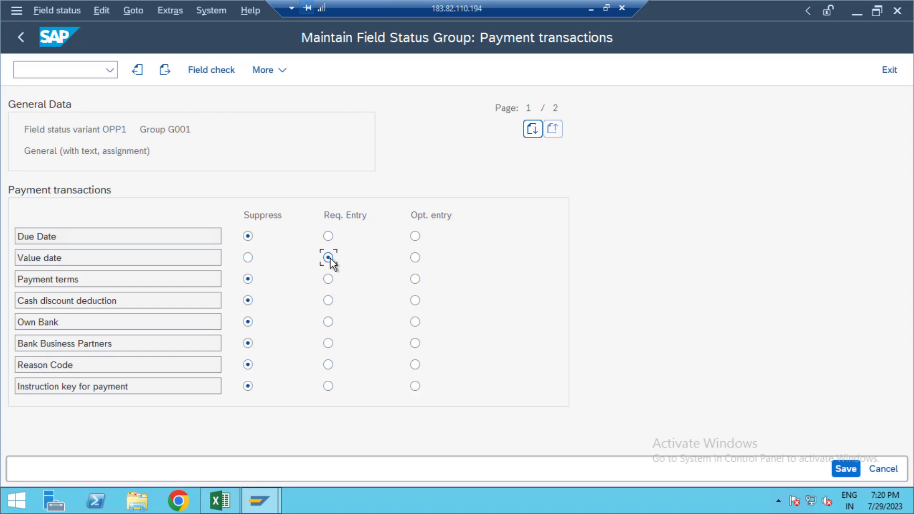
{"action": "left_click", "coordinate": [845, 467]}
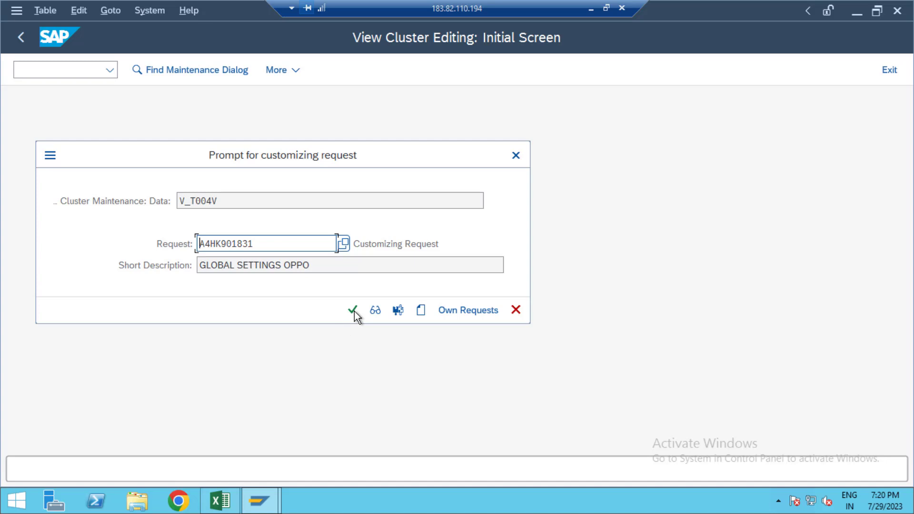
{"action": "left_click", "coordinate": [352, 310]}
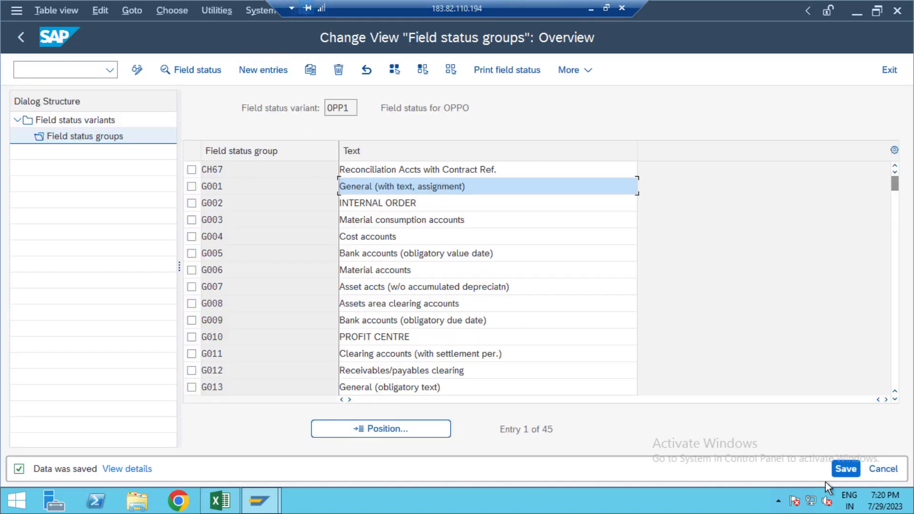
{"action": "left_click", "coordinate": [844, 473]}
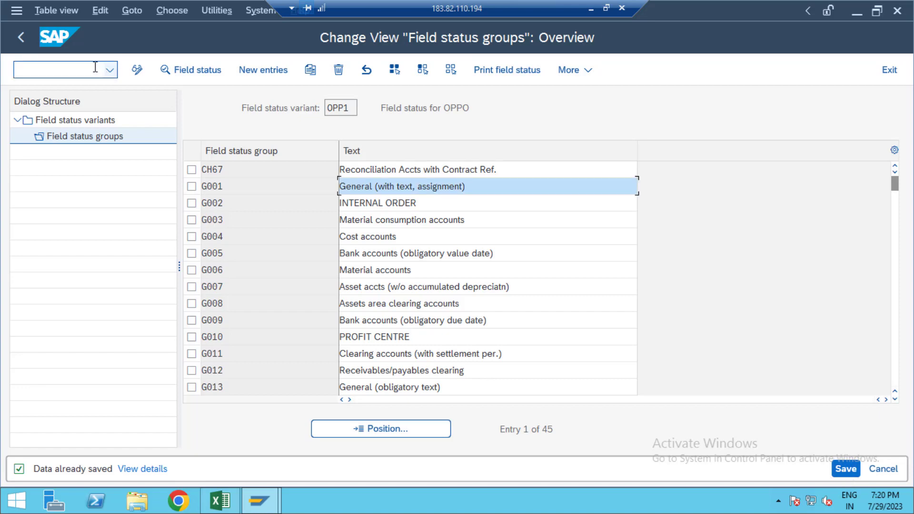
- Switch to Excel and record OPP1 in cell D8 beside the Define Field Status Variants row
{"action": "key", "text": "alt+Tab"}
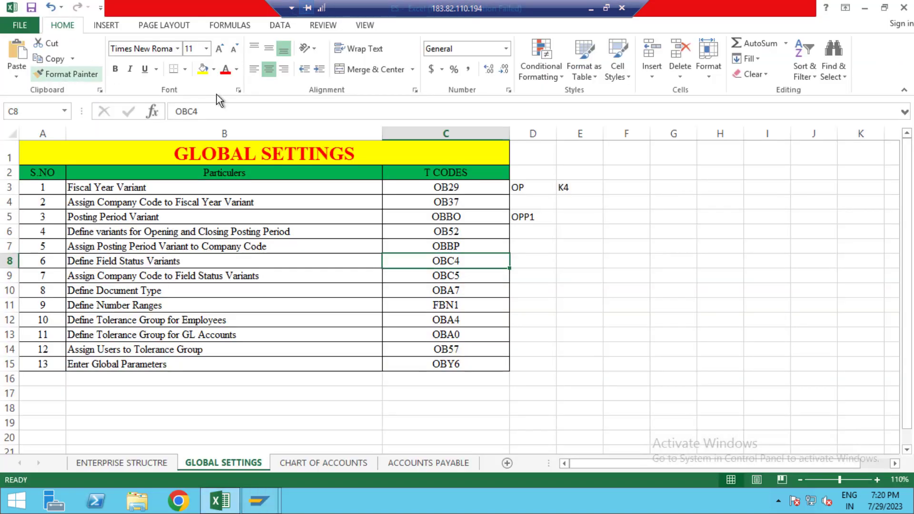
{"action": "left_click", "coordinate": [526, 261]}
{"action": "type", "text": "OPP1"}
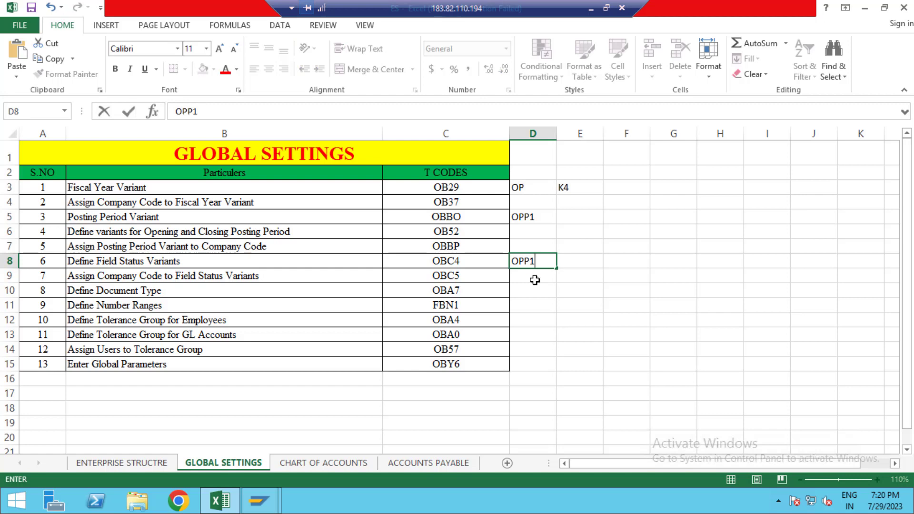
{"action": "left_click", "coordinate": [535, 280]}
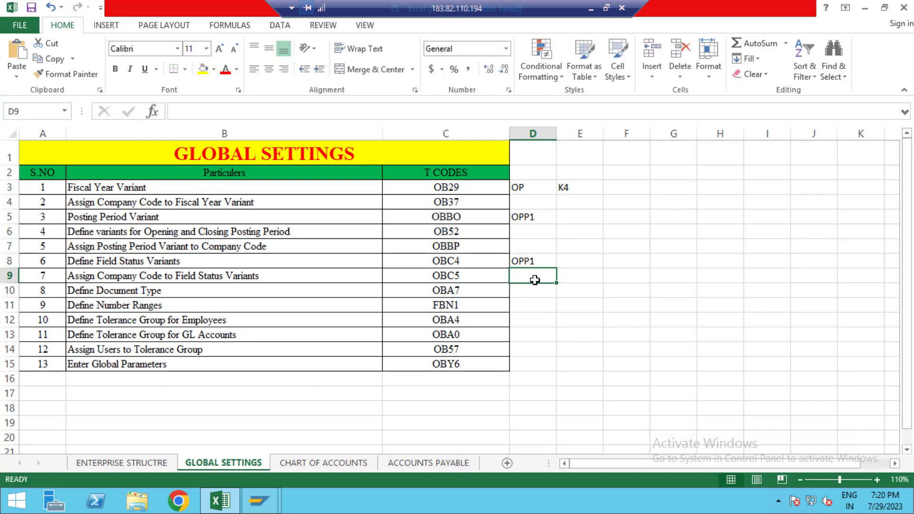
- Switch to SAP, open transaction OBC5 and go to the entry for company code OPP1
{"action": "key", "text": "alt+Tab"}
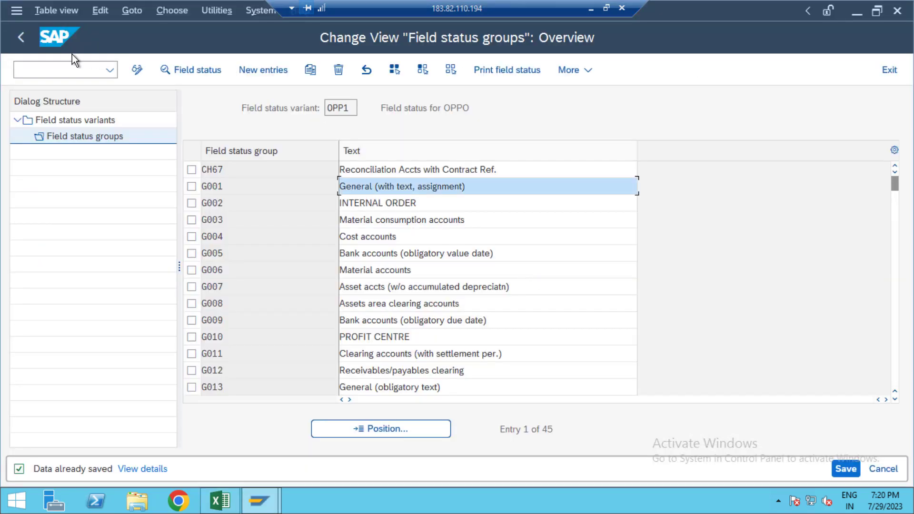
{"action": "left_click", "coordinate": [75, 73]}
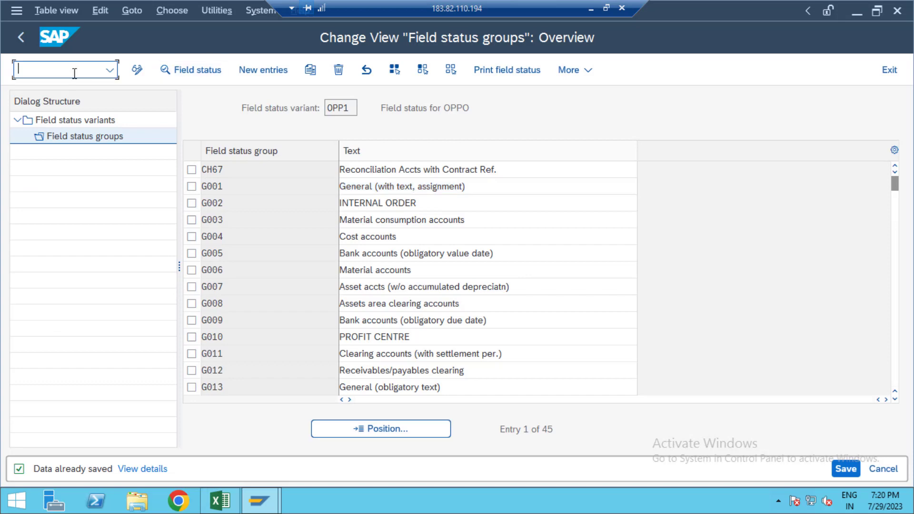
{"action": "type", "text": "/NOBC5"}
{"action": "key", "text": "Return"}
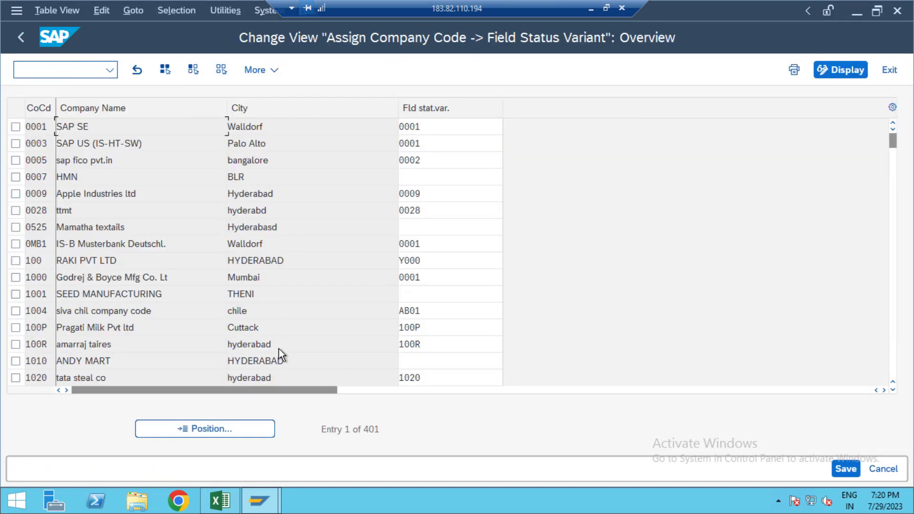
{"action": "left_click", "coordinate": [206, 430]}
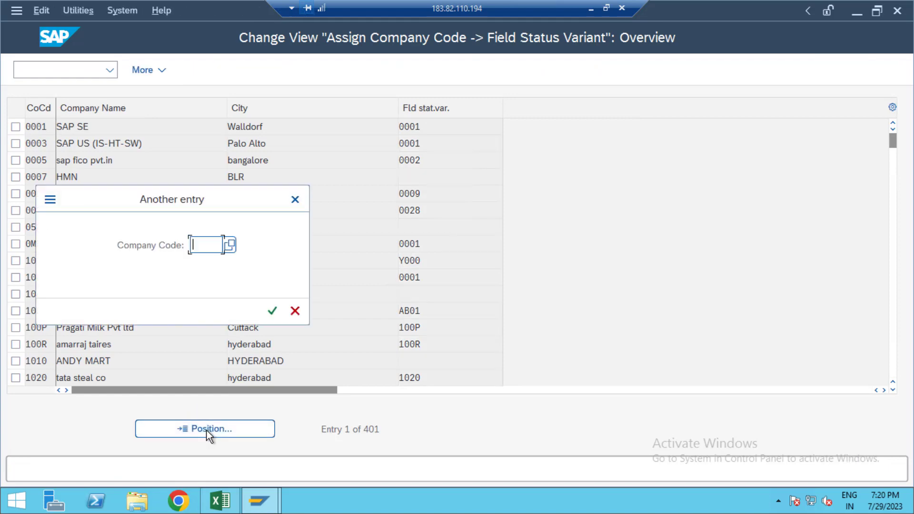
{"action": "type", "text": "OPP1"}
{"action": "key", "text": "Return"}
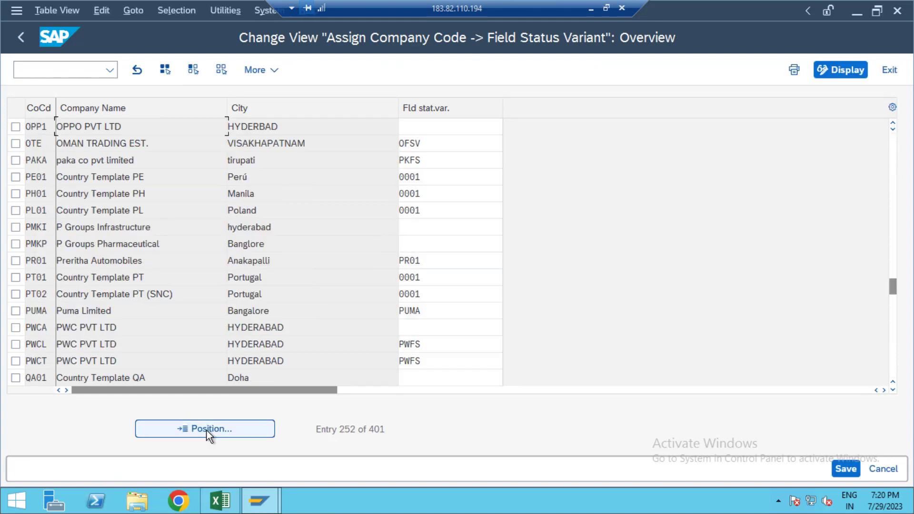
- Assign field status variant OPP1 to company code OPP1 and save it to the customizing request GLOBAL SETTINGS OPPO
{"action": "left_click", "coordinate": [430, 131]}
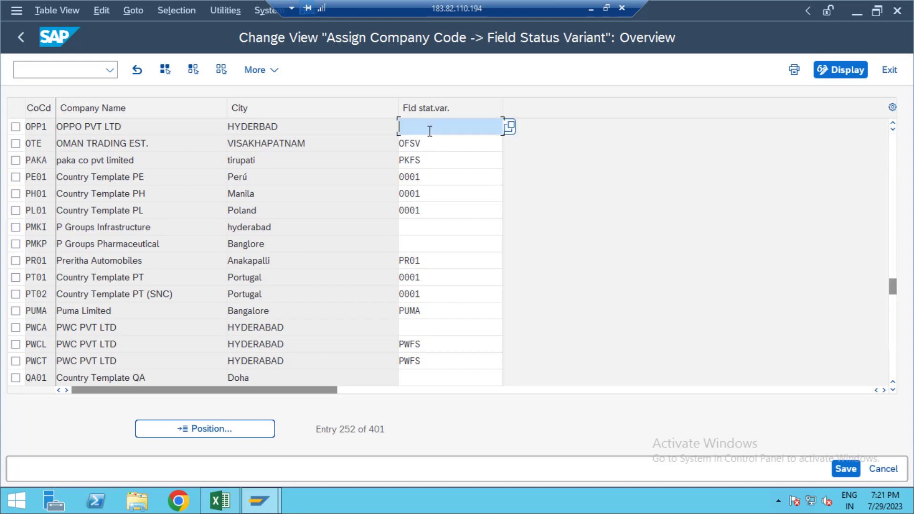
{"action": "type", "text": "OPP1"}
{"action": "key", "text": "Tab"}
{"action": "left_click", "coordinate": [851, 473]}
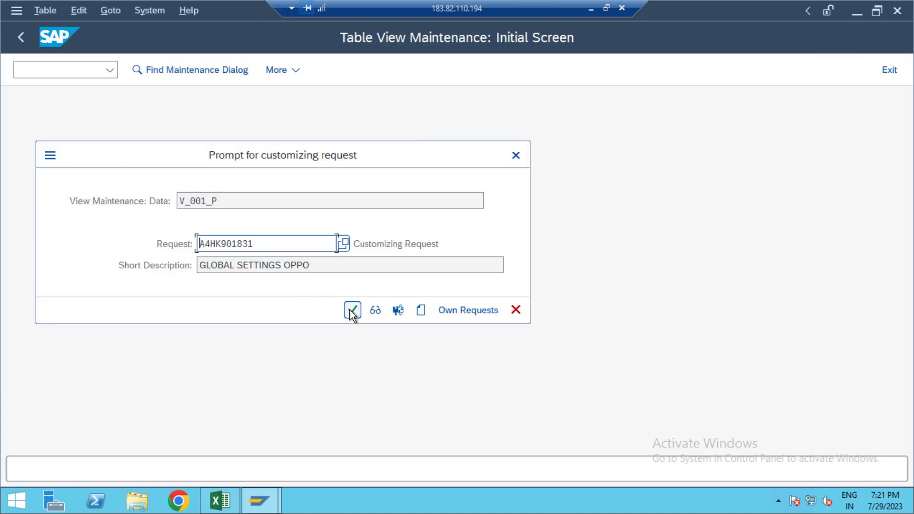
{"action": "left_click", "coordinate": [351, 310]}
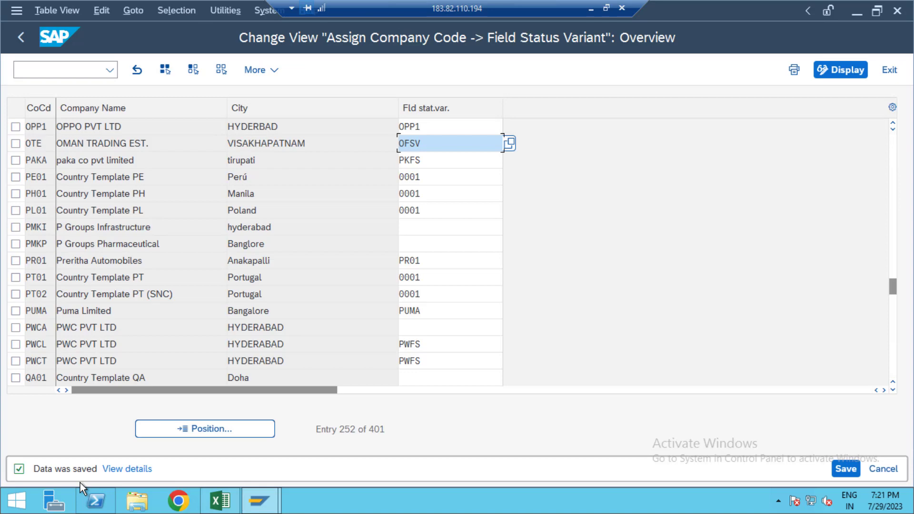
- Switch to Excel to look up the Define Document Type transaction code, then return to SAP and open transaction OBA7
{"action": "left_click", "coordinate": [219, 501]}
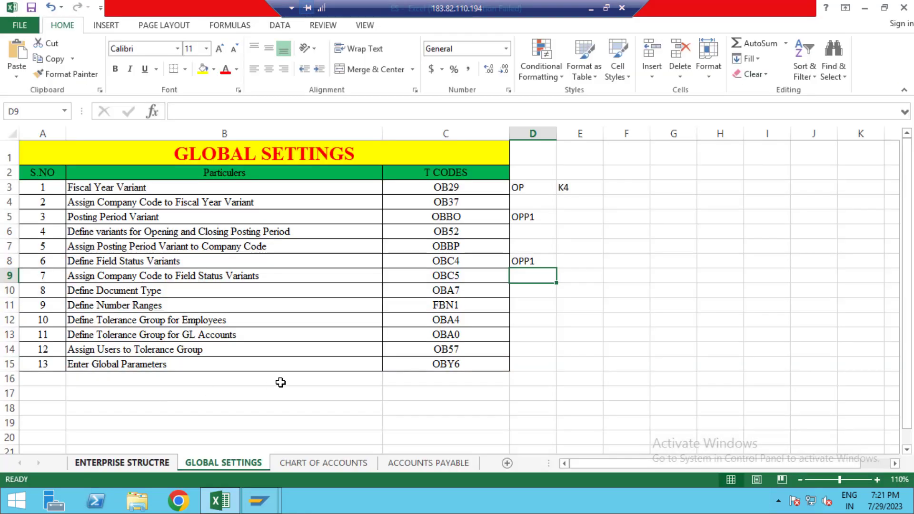
{"action": "left_click", "coordinate": [461, 292]}
{"action": "key", "text": "alt+Tab"}
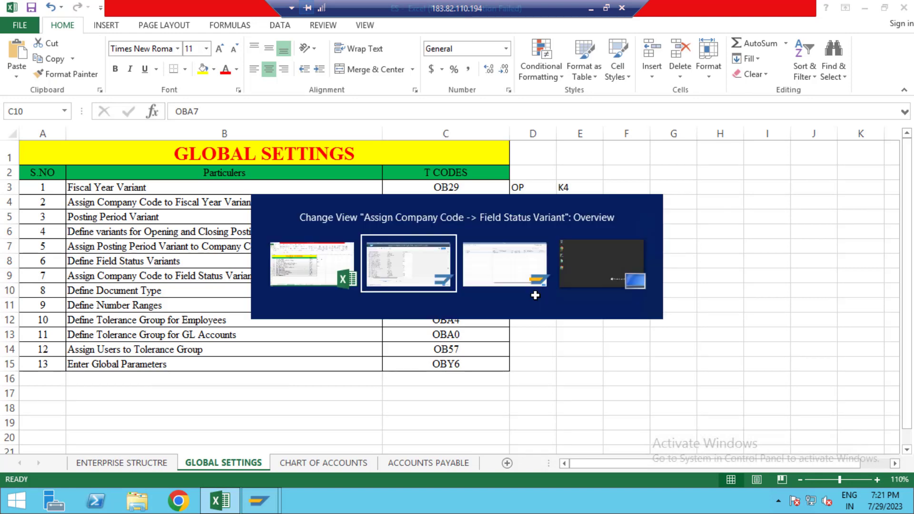
{"action": "left_click", "coordinate": [65, 68]}
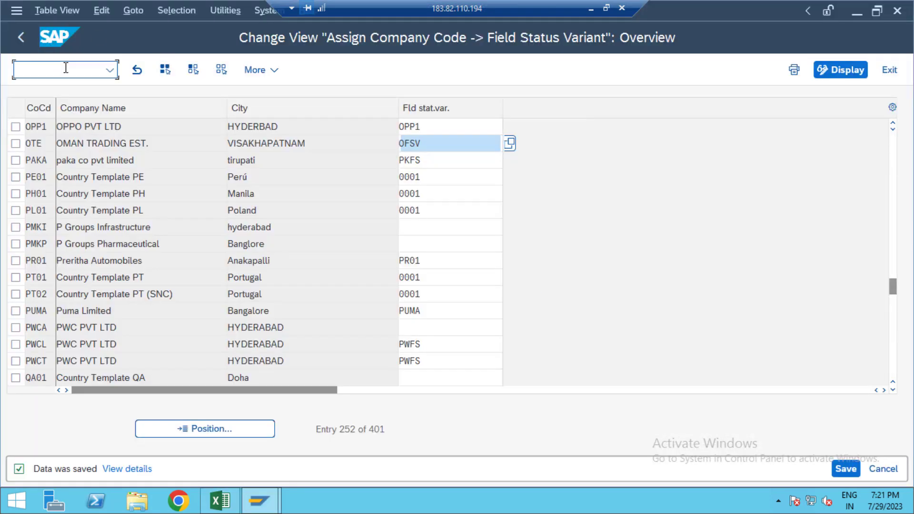
{"action": "type", "text": "/"}
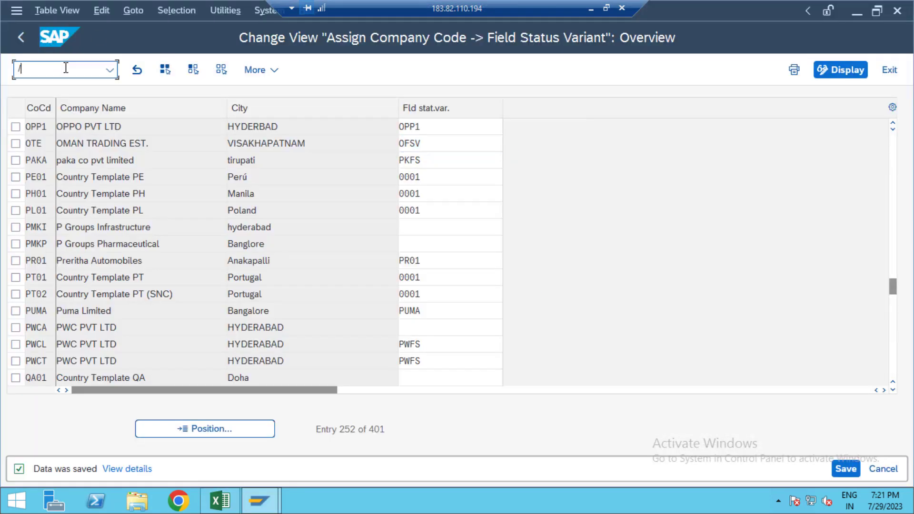
{"action": "type", "text": "NOBA7"}
{"action": "key", "text": "Return"}
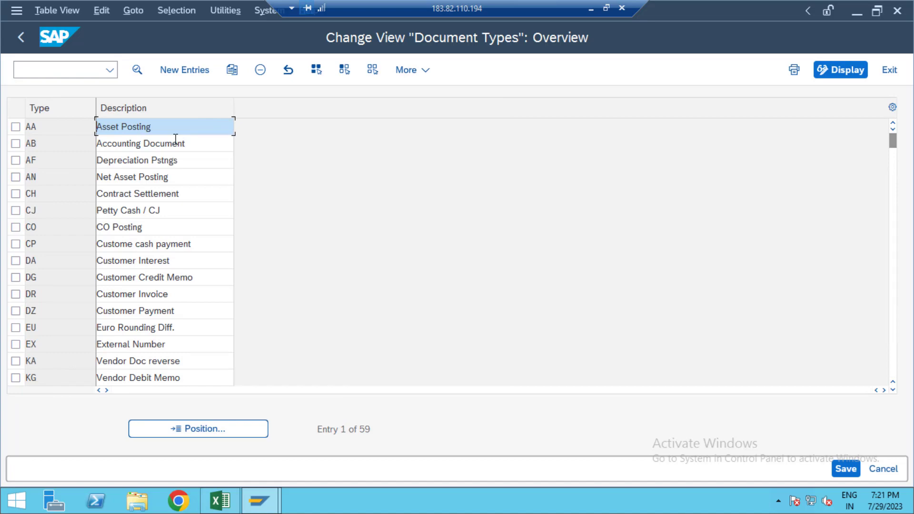
- Locate document type KR (Vendor Invoice) in the document types list and open its details
{"action": "left_click", "coordinate": [220, 431]}
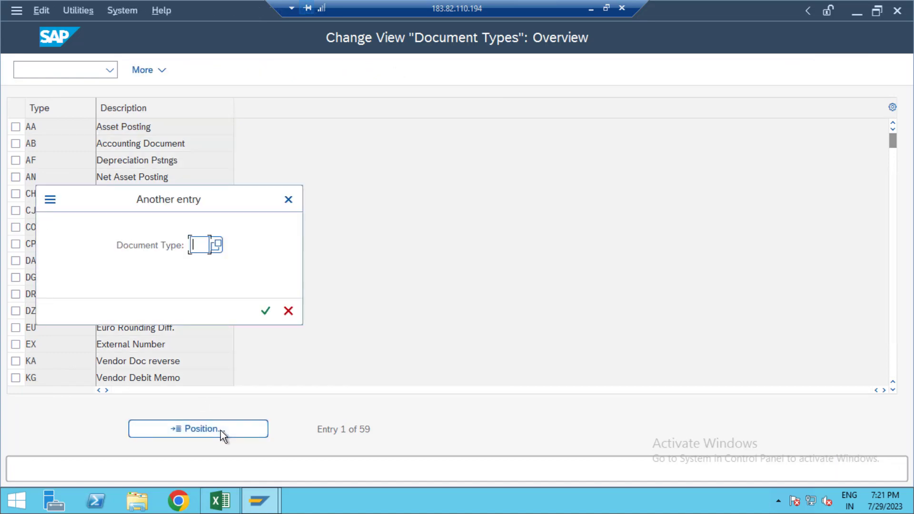
{"action": "type", "text": "KR"}
{"action": "key", "text": "Return"}
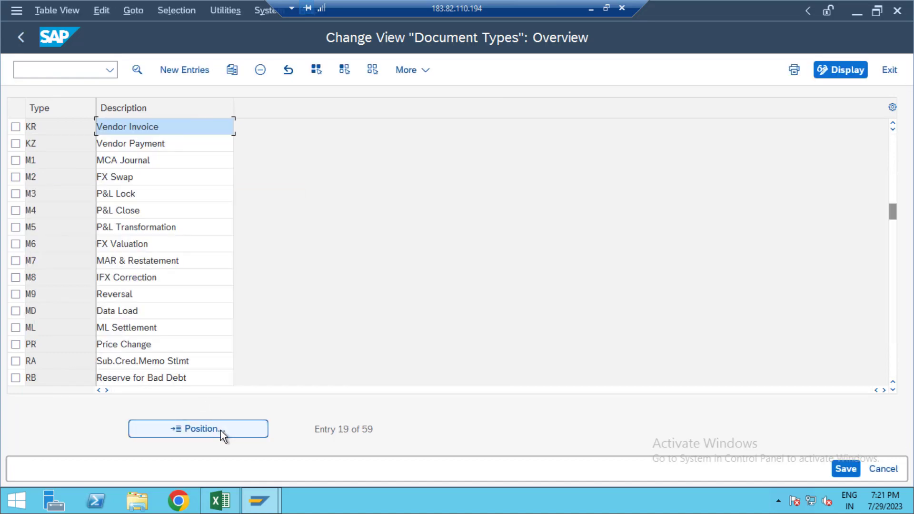
{"action": "double_click", "coordinate": [200, 127]}
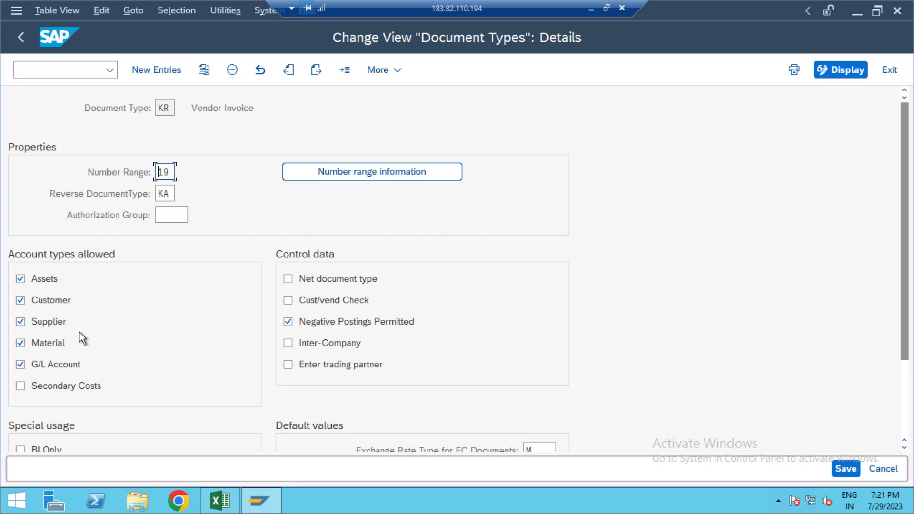
- Go to the number range information of document type KR and open the intervals of company code OPP1 for editing
{"action": "left_click", "coordinate": [362, 174]}
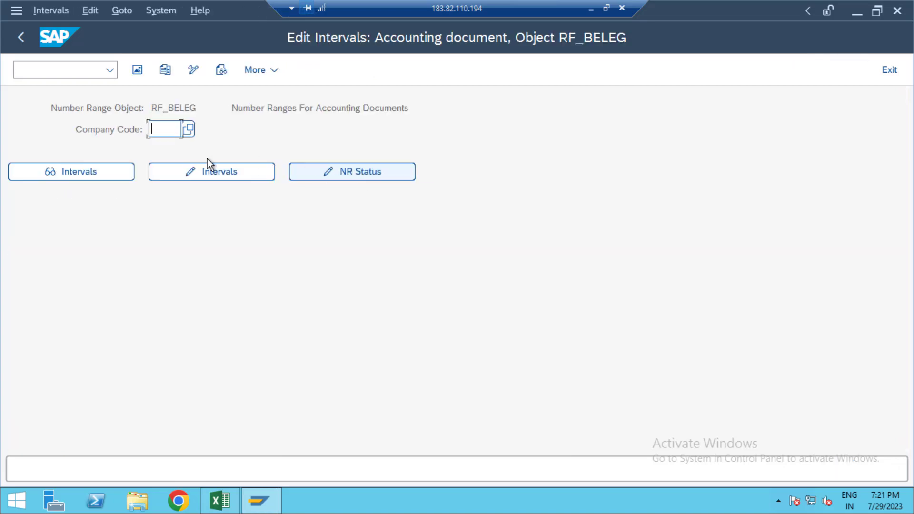
{"action": "type", "text": "0P"}
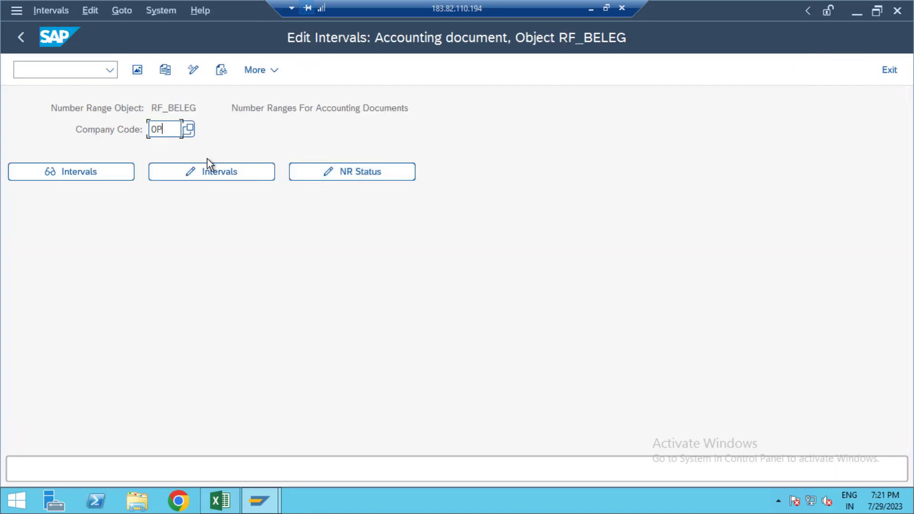
{"action": "type", "text": "P1"}
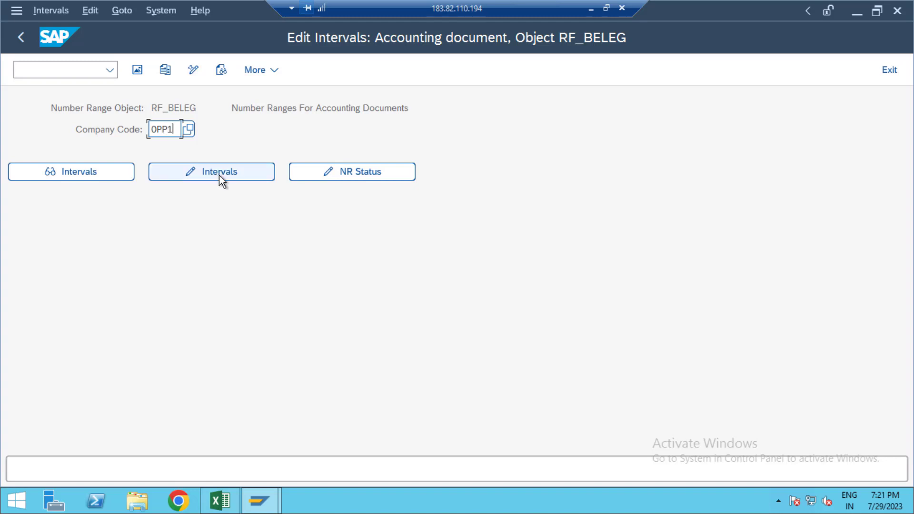
{"action": "left_click", "coordinate": [219, 176]}
{"action": "left_click", "coordinate": [219, 175]}
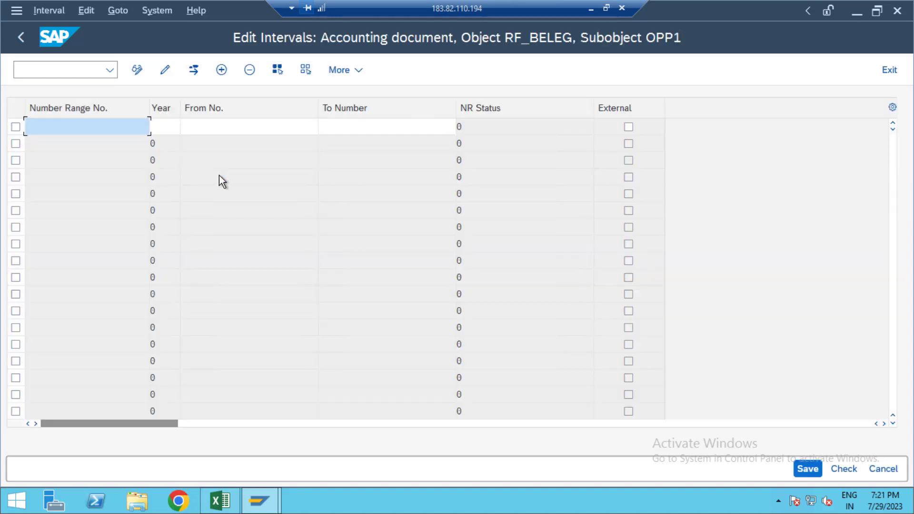
- Add number range 19 for year 2023 from 1 to 1000 to company code OPP1 and save it, accepting the transport notice
{"action": "type", "text": "19"}
{"action": "key", "text": "Tab"}
{"action": "type", "text": "2023"}
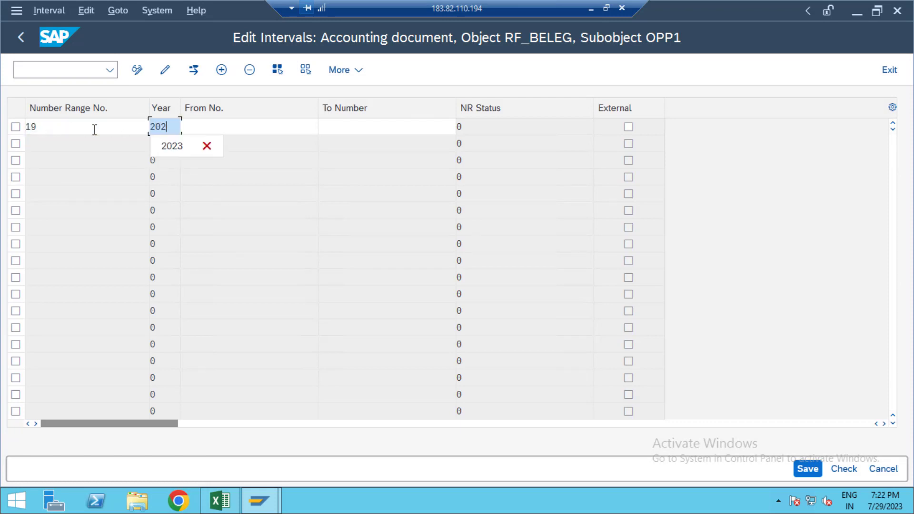
{"action": "key", "text": "Tab"}
{"action": "type", "text": "1"}
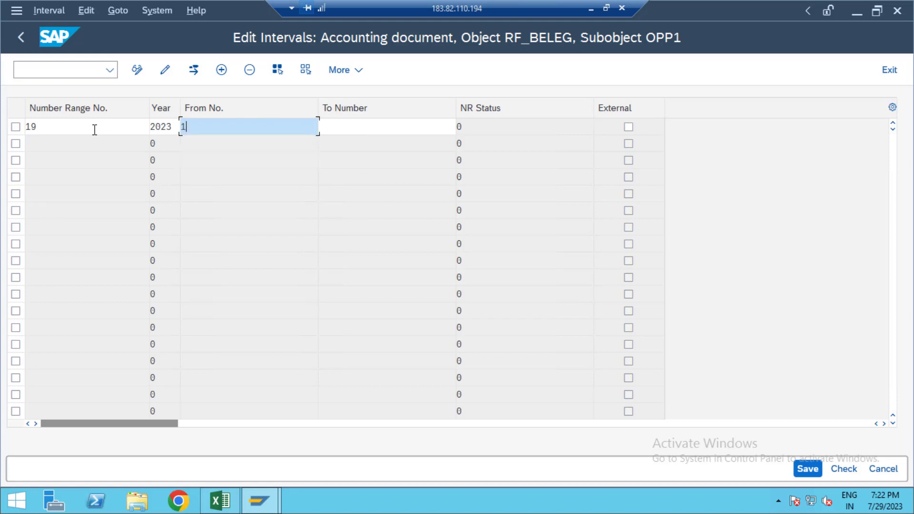
{"action": "key", "text": "Tab"}
{"action": "type", "text": "1000"}
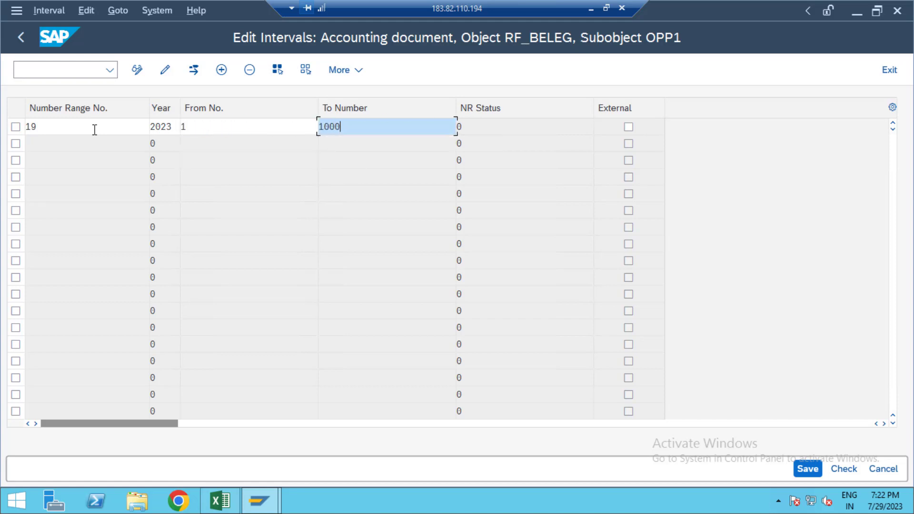
{"action": "key", "text": "Return"}
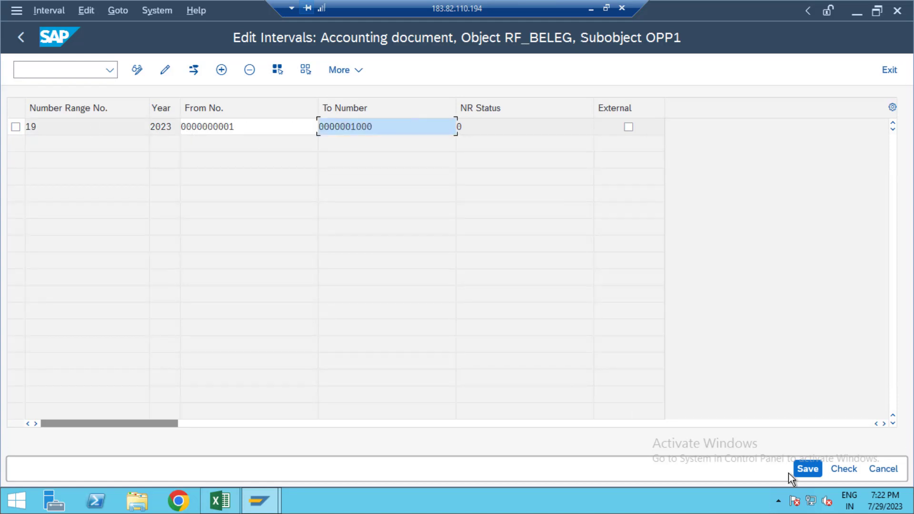
{"action": "left_click", "coordinate": [807, 471]}
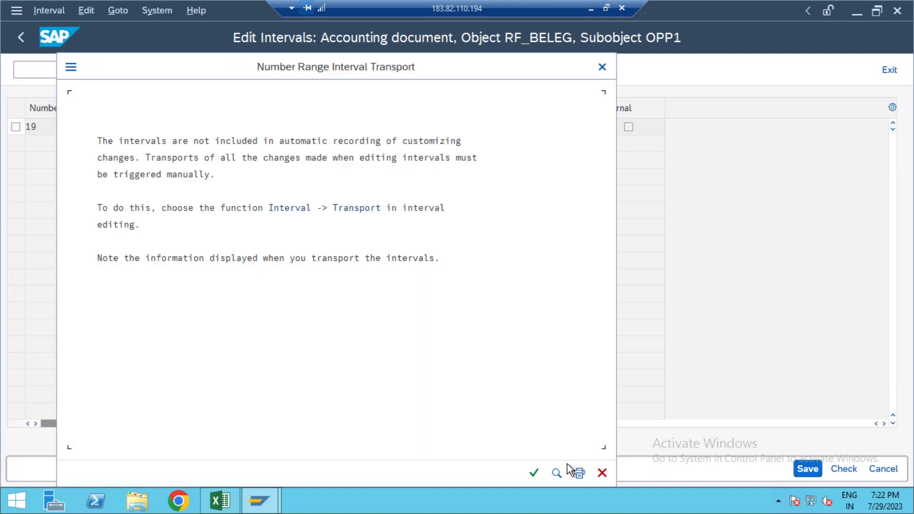
{"action": "left_click", "coordinate": [534, 473]}
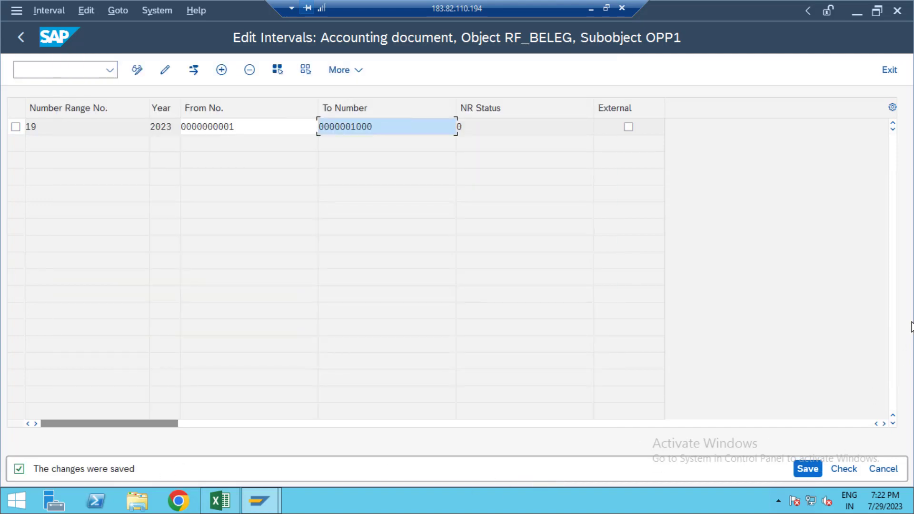
- Exit the interval editing and the KR document type details, then reopen transaction OBA7
{"action": "left_click", "coordinate": [883, 471]}
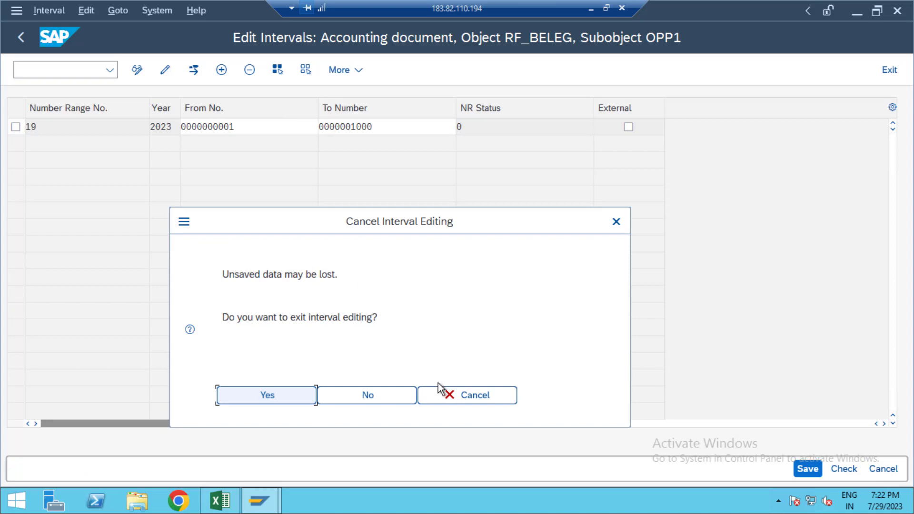
{"action": "left_click", "coordinate": [469, 399]}
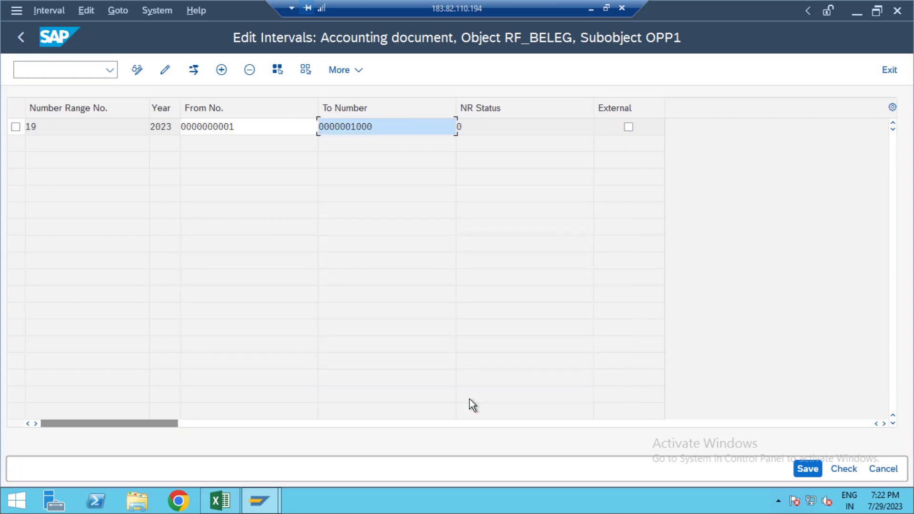
{"action": "left_click", "coordinate": [889, 73]}
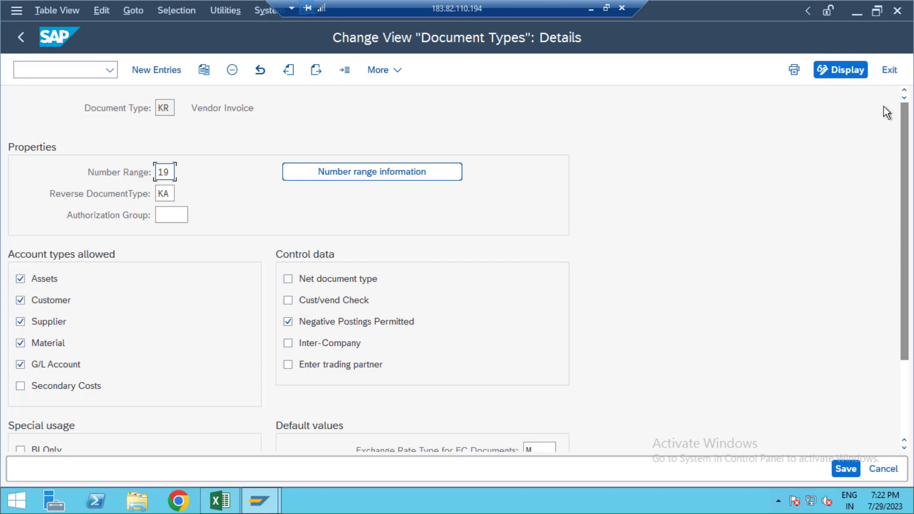
{"action": "left_click", "coordinate": [890, 71]}
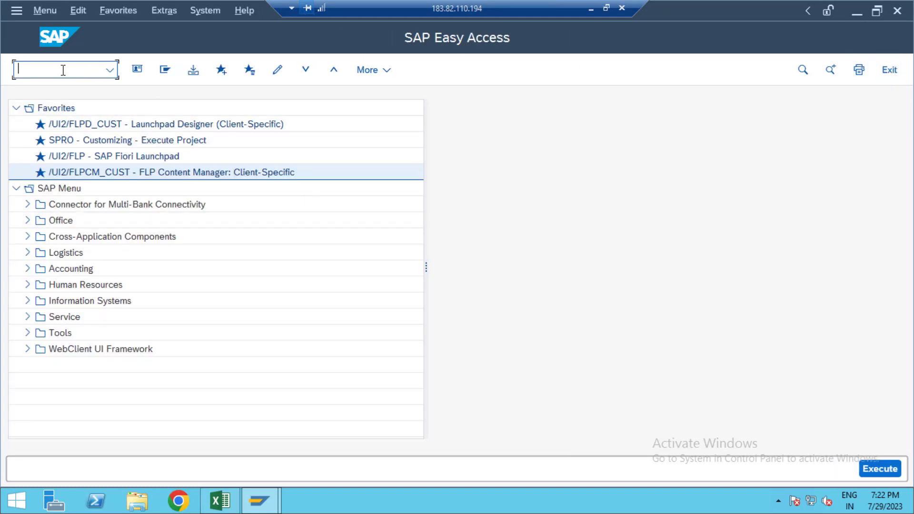
{"action": "type", "text": "OBA7"}
{"action": "key", "text": "Return"}
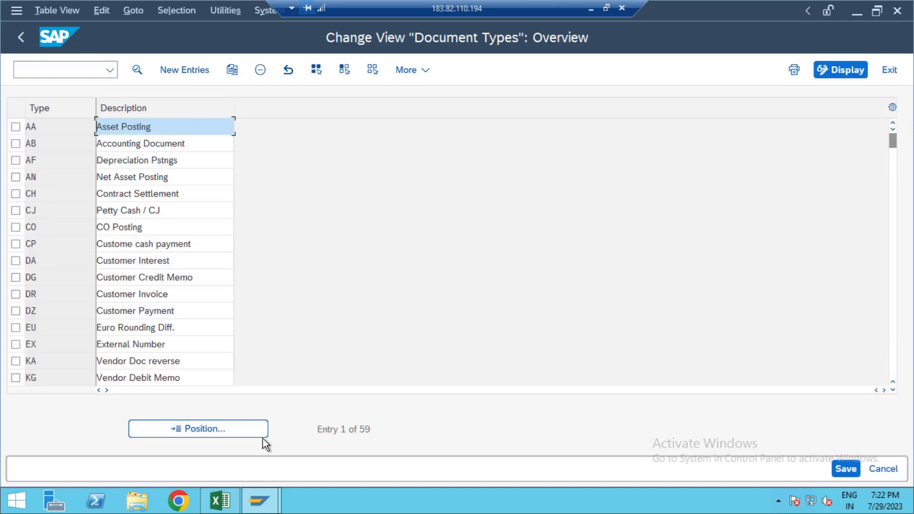
- Locate document type DR (Customer Invoice) in the document types list and open its details
{"action": "left_click", "coordinate": [234, 429]}
{"action": "type", "text": "D"}
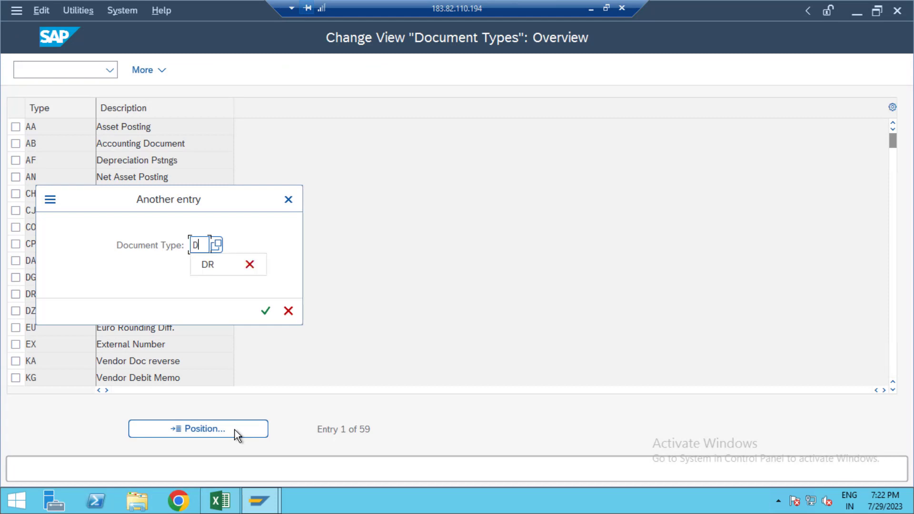
{"action": "type", "text": "R"}
{"action": "key", "text": "Return"}
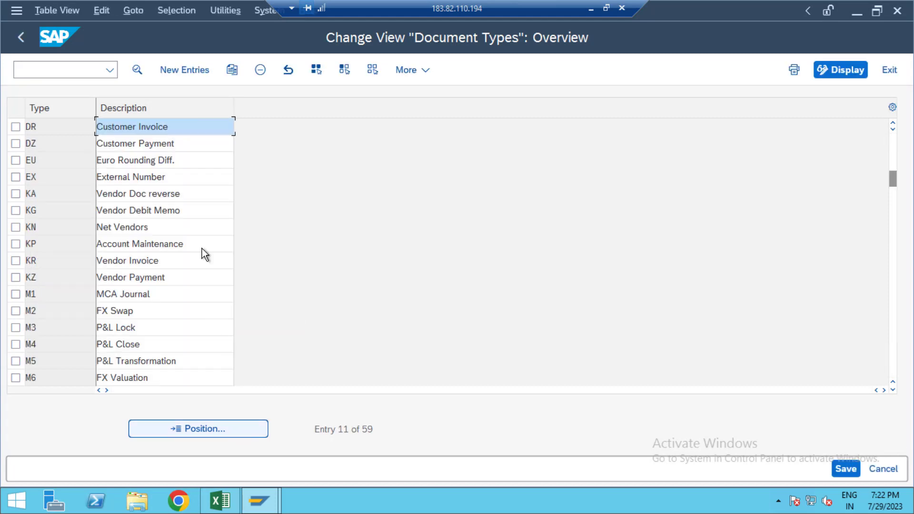
{"action": "double_click", "coordinate": [215, 134]}
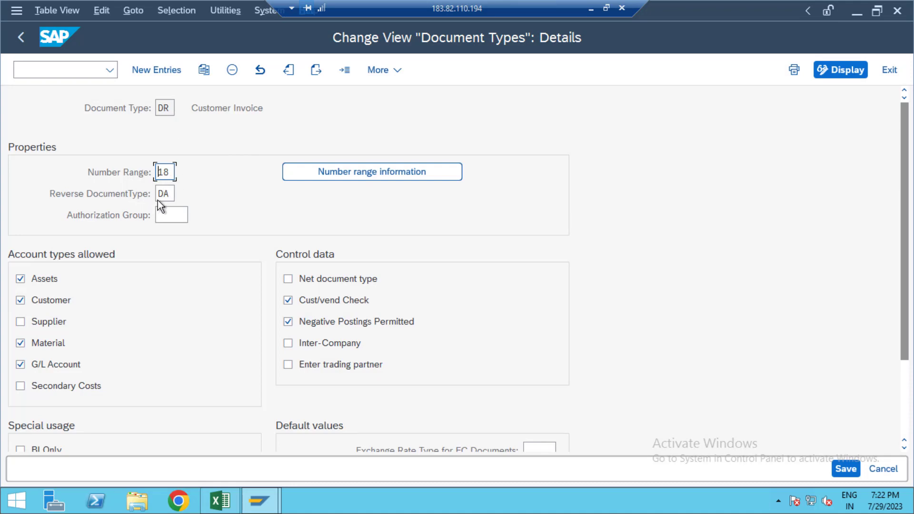
- Go to the number range information of document type DR and open the intervals of company code OPP1 for editing
{"action": "left_click", "coordinate": [372, 173]}
{"action": "key", "text": "Down"}
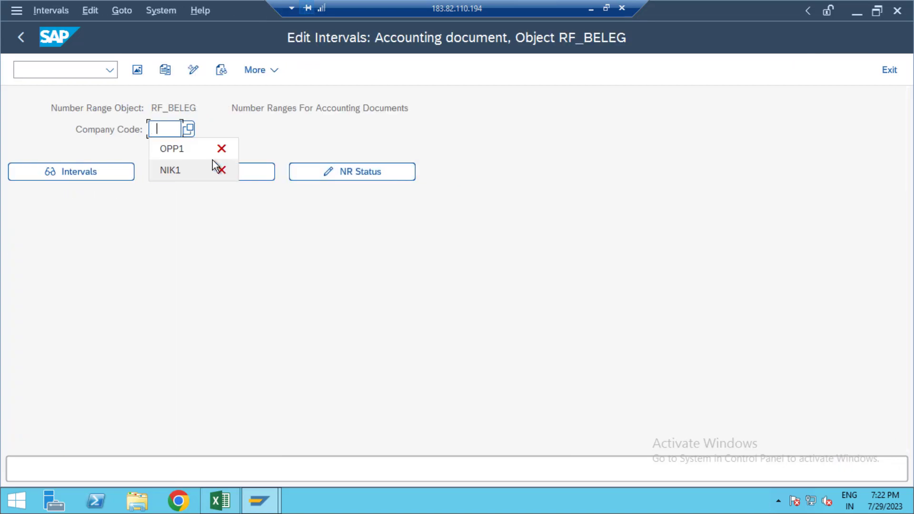
{"action": "key", "text": "Down"}
{"action": "key", "text": "Return"}
{"action": "left_click", "coordinate": [223, 173]}
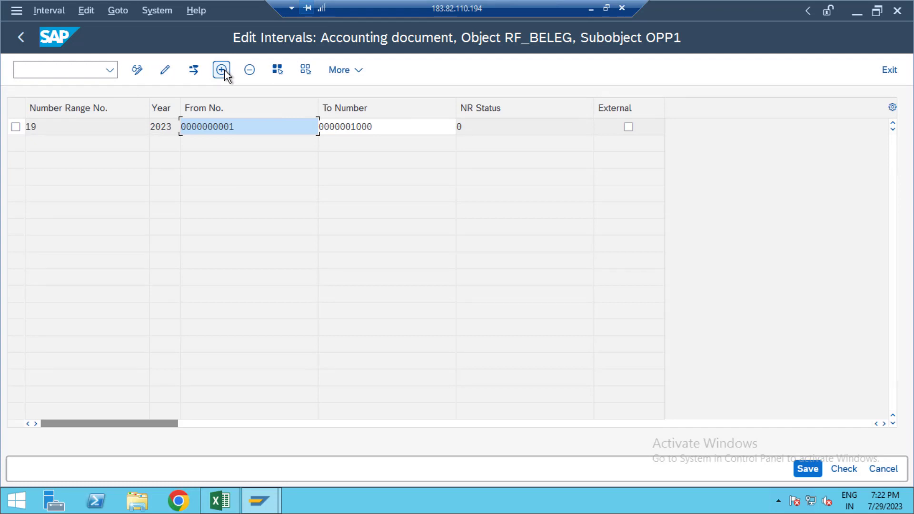
- Add number range 18 for year 2023 from 1001 to 2000 to company code OPP1 and save it, accepting the transport notice
{"action": "left_click", "coordinate": [224, 73]}
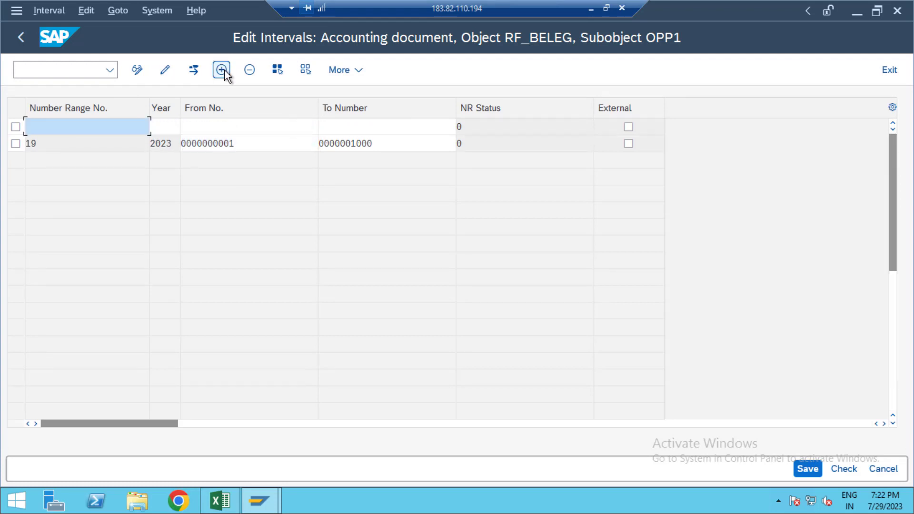
{"action": "type", "text": "18"}
{"action": "key", "text": "Tab"}
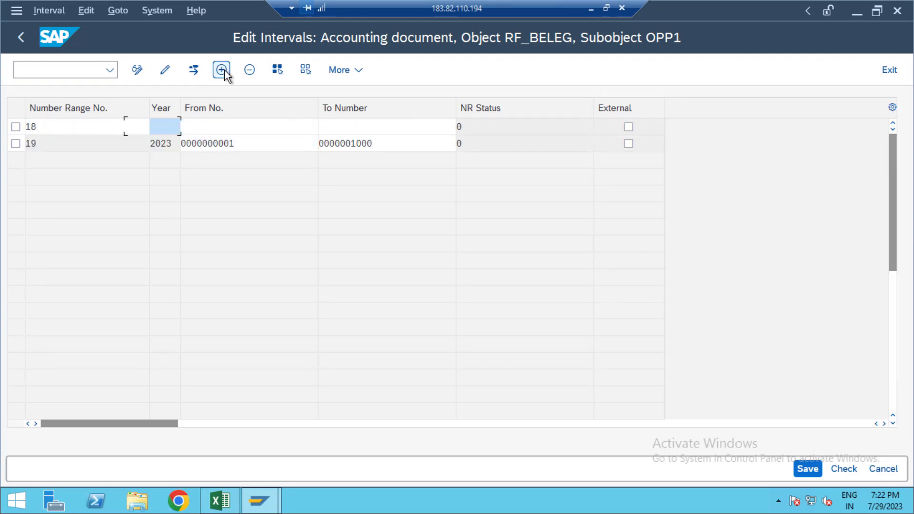
{"action": "type", "text": "2023"}
{"action": "key", "text": "Tab"}
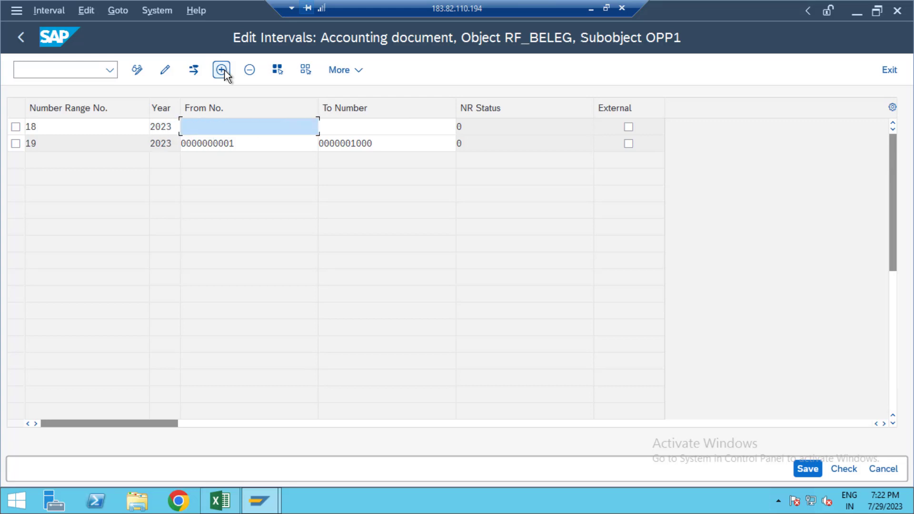
{"action": "type", "text": "100"}
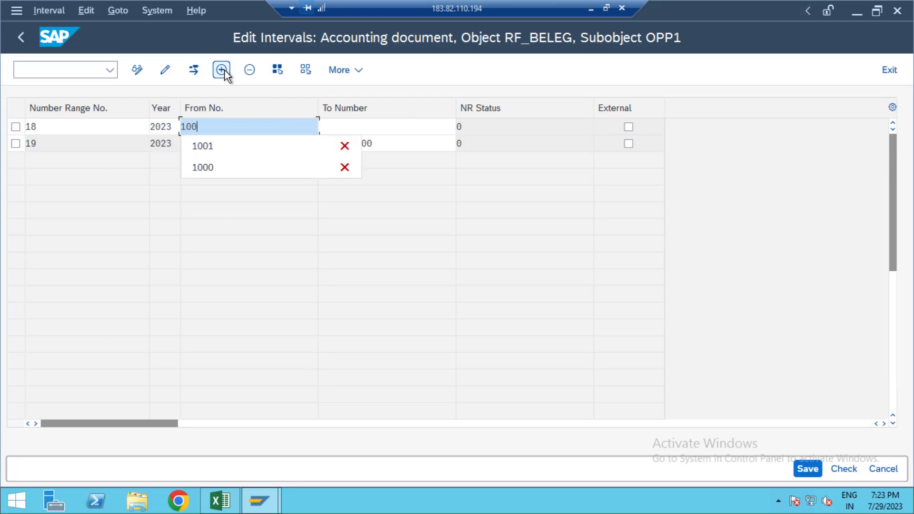
{"action": "type", "text": "1"}
{"action": "key", "text": "Tab"}
{"action": "type", "text": "200"}
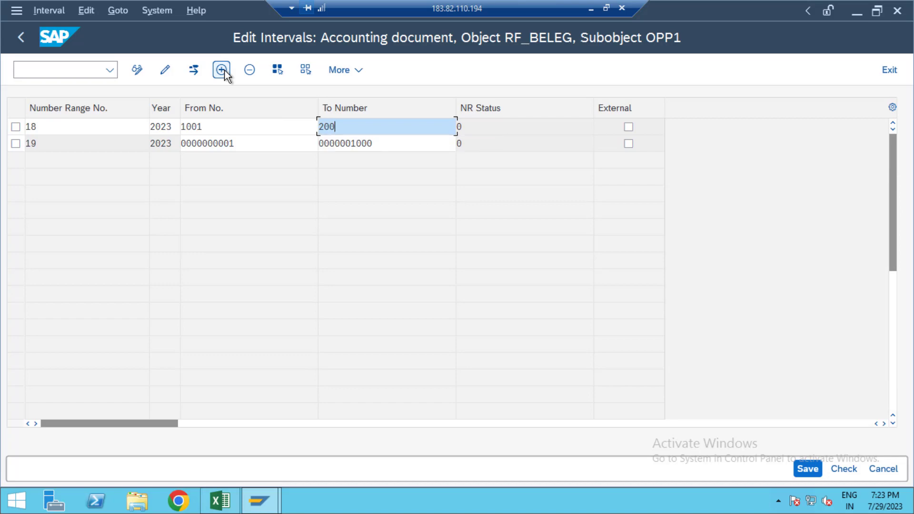
{"action": "type", "text": "0"}
{"action": "key", "text": "Return"}
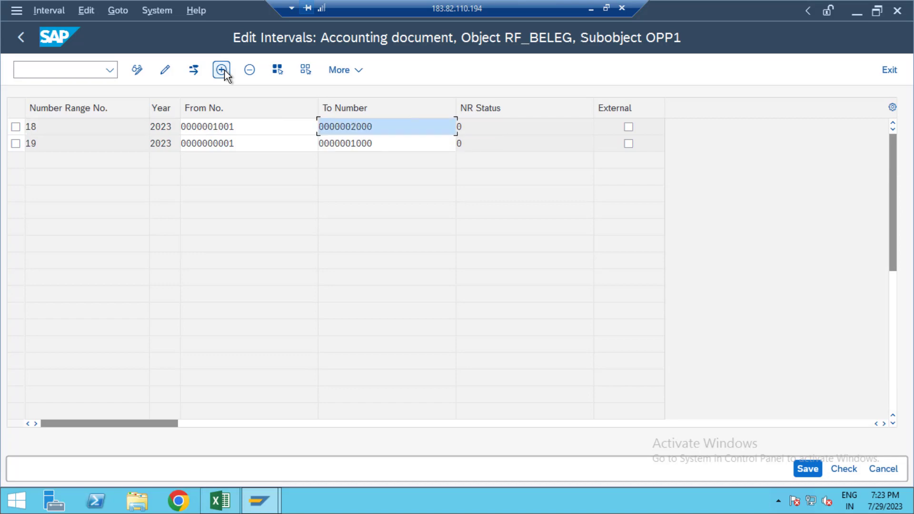
{"action": "left_click", "coordinate": [814, 469]}
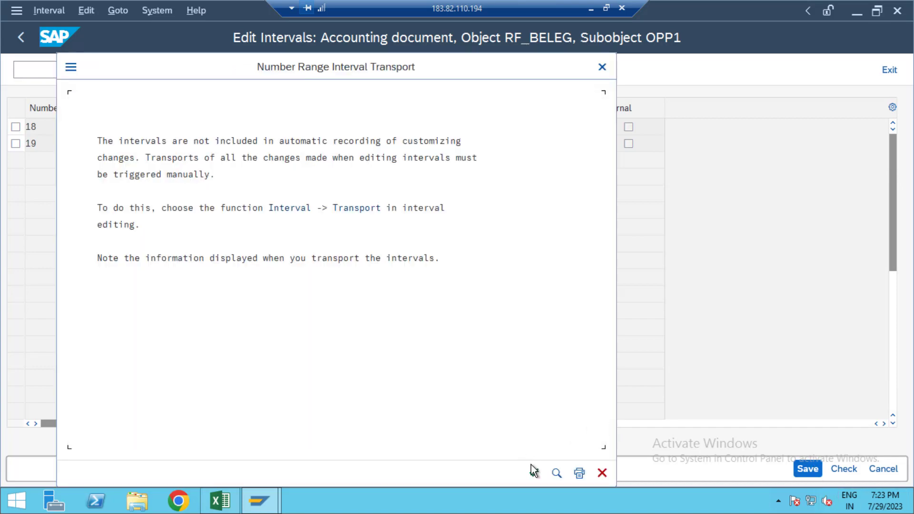
{"action": "left_click", "coordinate": [533, 471]}
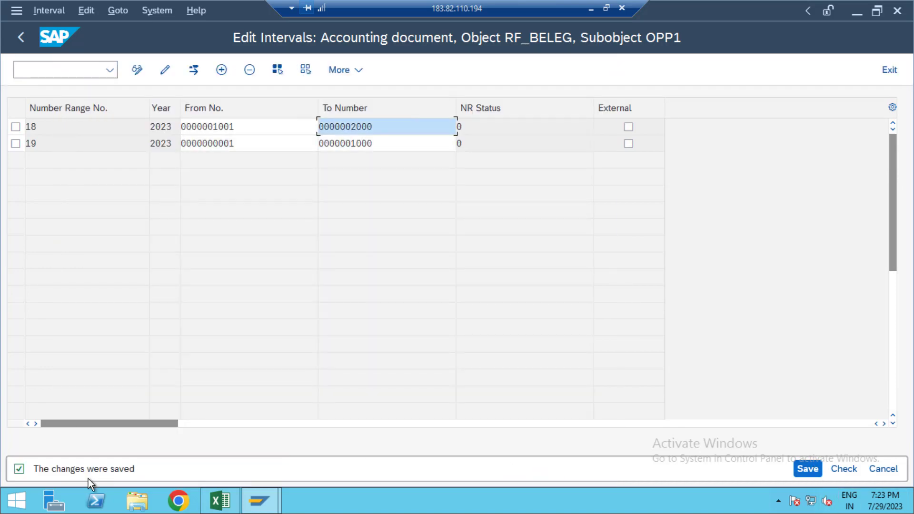
- Leave the interval editing, save document type DR and exit its details
{"action": "left_click", "coordinate": [886, 71]}
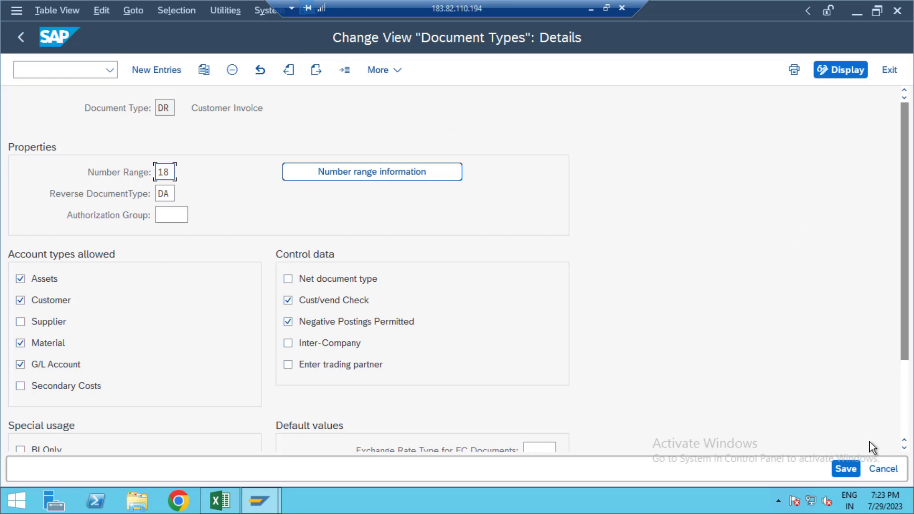
{"action": "left_click", "coordinate": [847, 469]}
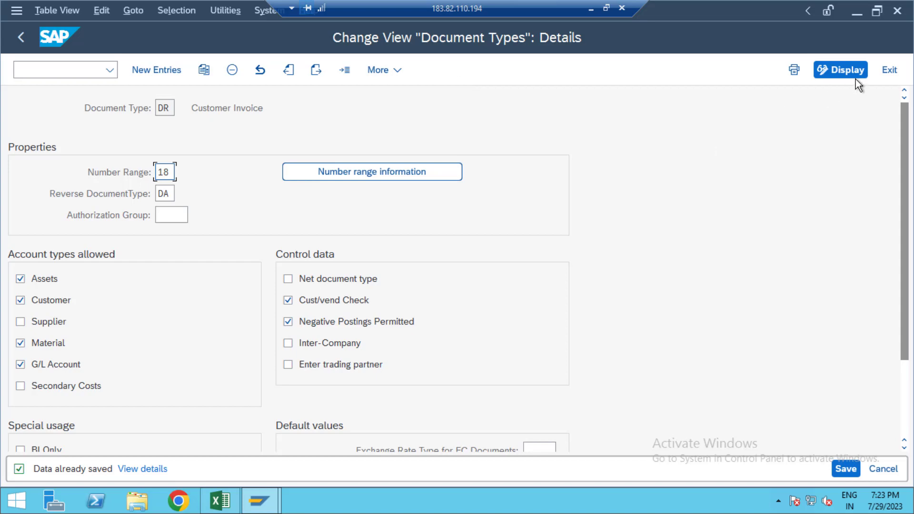
{"action": "left_click", "coordinate": [888, 72]}
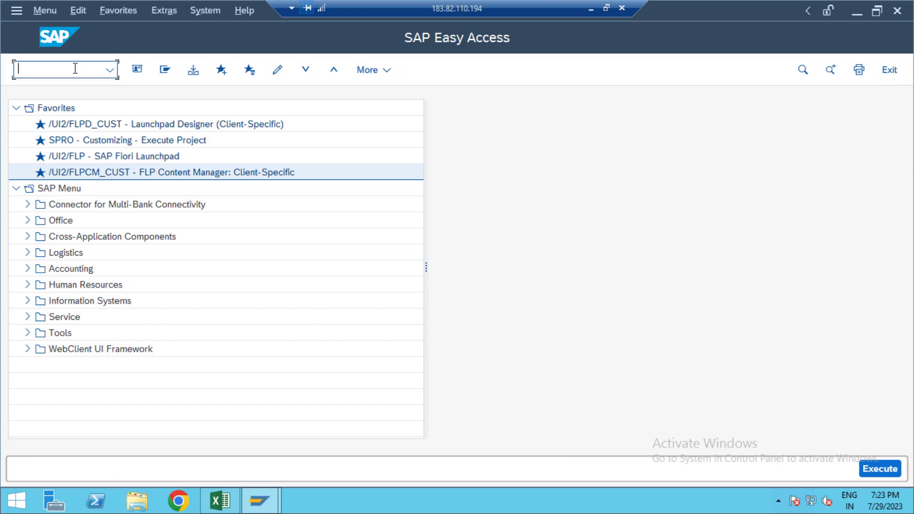
- Open the details of document type SA (G/L Account Document) in transaction OBA7
{"action": "key", "text": "alt+Tab"}
{"action": "key", "text": "alt+Tab"}
{"action": "type", "text": "OBA7"}
{"action": "key", "text": "Return"}
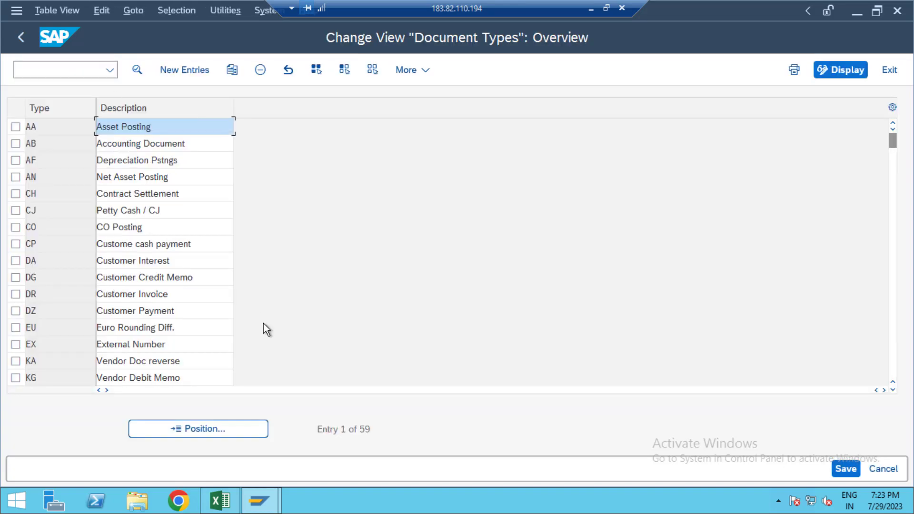
{"action": "left_click", "coordinate": [219, 427]}
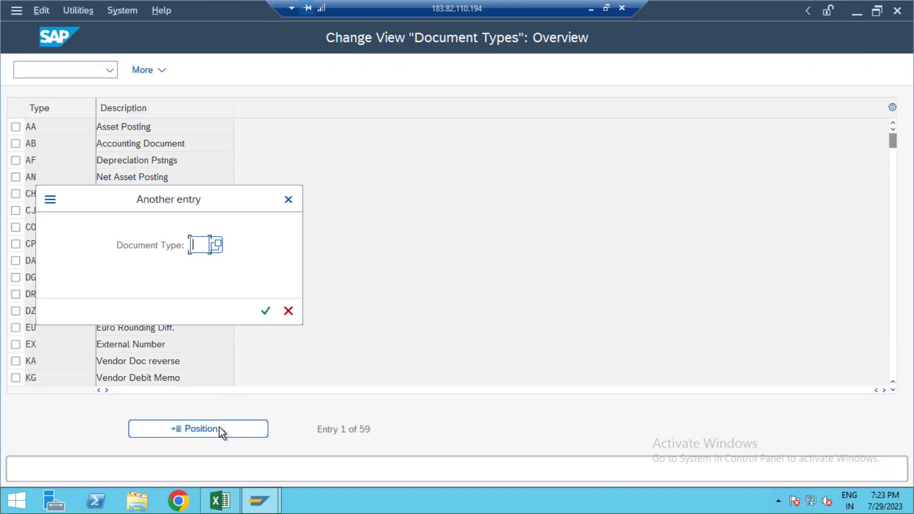
{"action": "type", "text": "SA"}
{"action": "key", "text": "Return"}
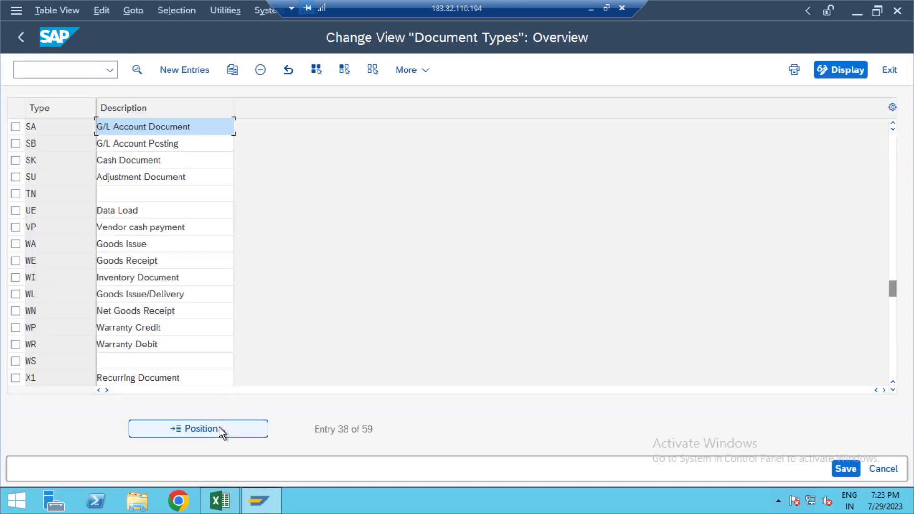
{"action": "double_click", "coordinate": [208, 126]}
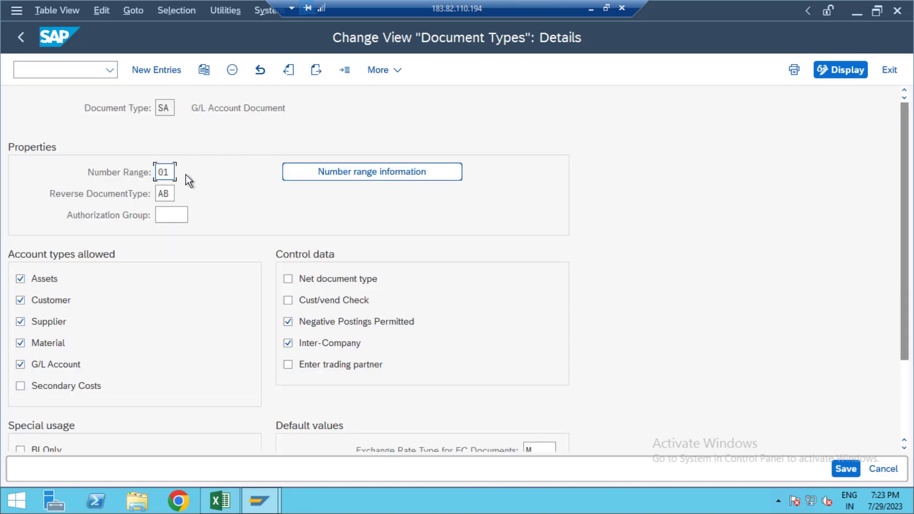
- Go to the number range information of document type SA and open the intervals of company code OPP1 for editing
{"action": "left_click", "coordinate": [335, 170]}
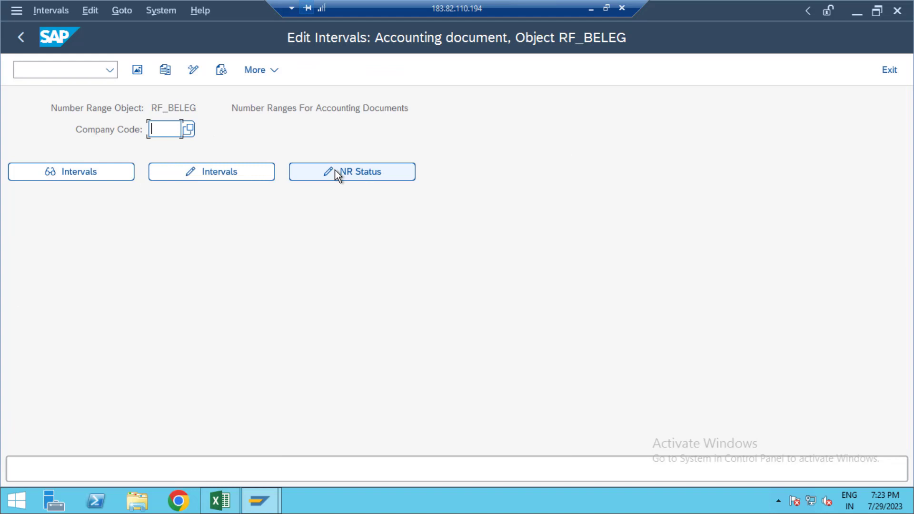
{"action": "left_click", "coordinate": [165, 127]}
{"action": "key", "text": "Down"}
{"action": "key", "text": "Return"}
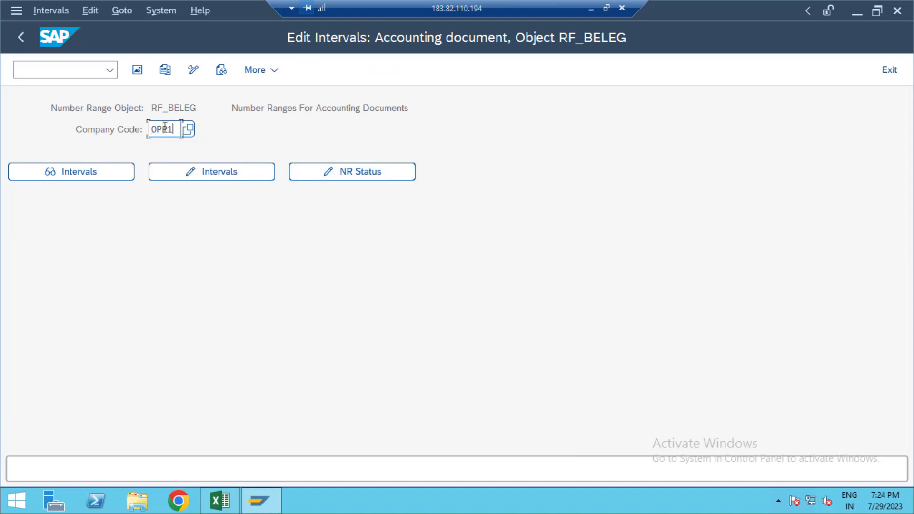
{"action": "left_click", "coordinate": [219, 174]}
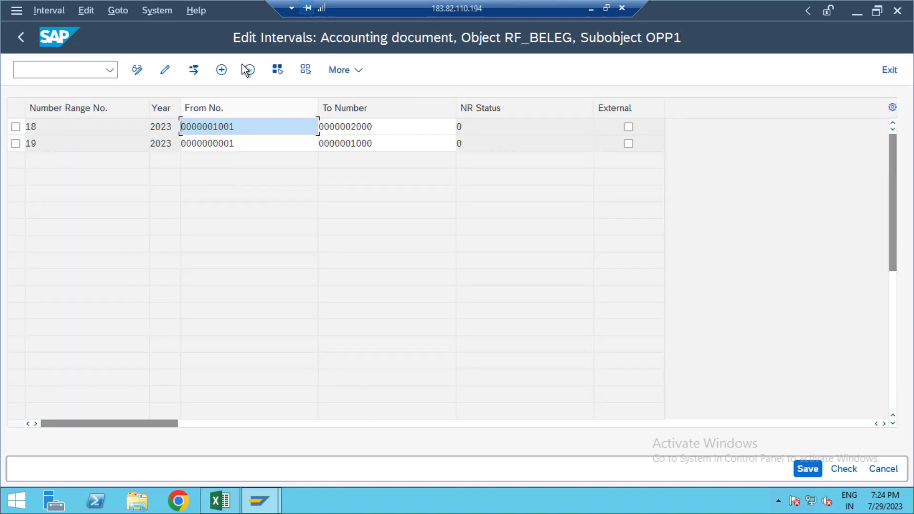
- Add number range 01 for year 2023 from 2001 to 3000 to company code OPP1 and save it, accepting the transport notice
{"action": "left_click", "coordinate": [221, 72]}
{"action": "type", "text": "01"}
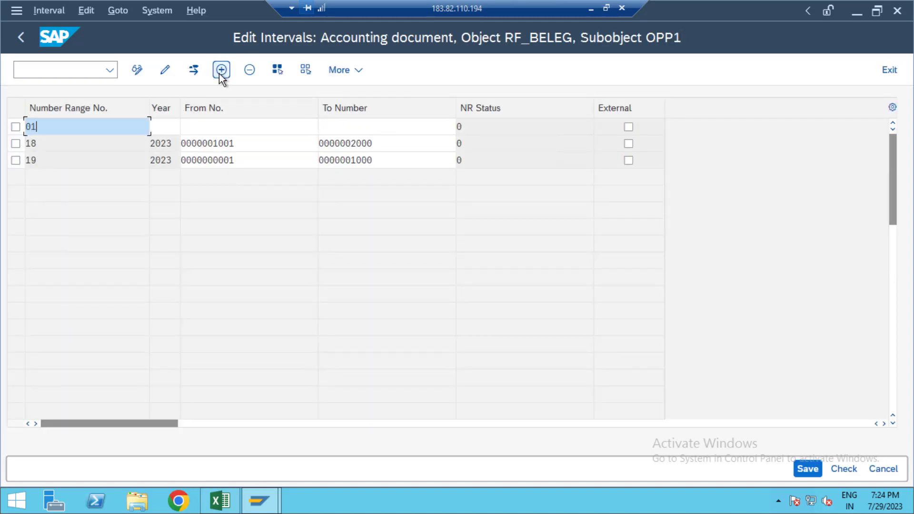
{"action": "key", "text": "Tab"}
{"action": "type", "text": "2023"}
{"action": "key", "text": "Tab"}
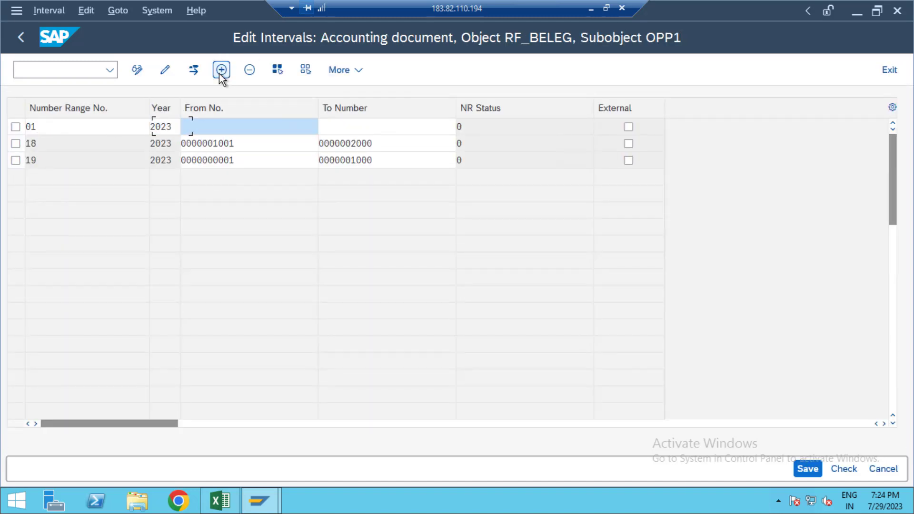
{"action": "type", "text": "2001"}
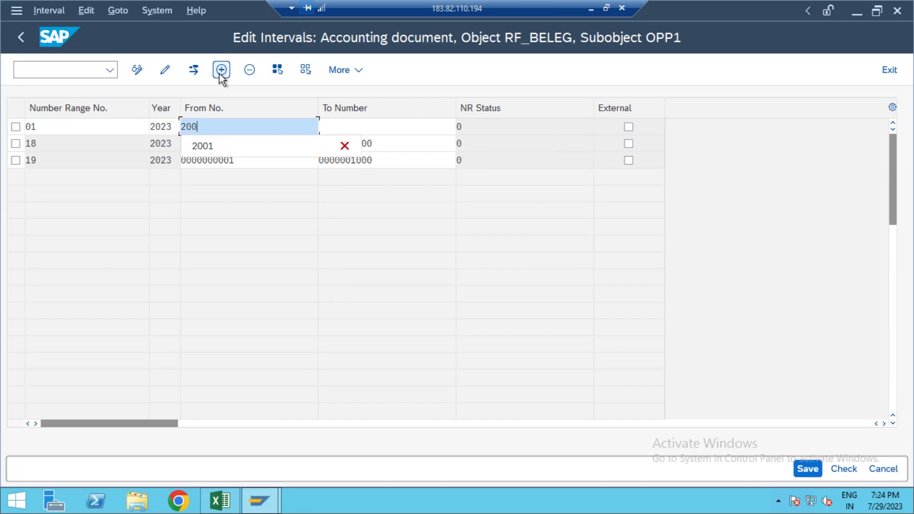
{"action": "key", "text": "Tab"}
{"action": "type", "text": "300"}
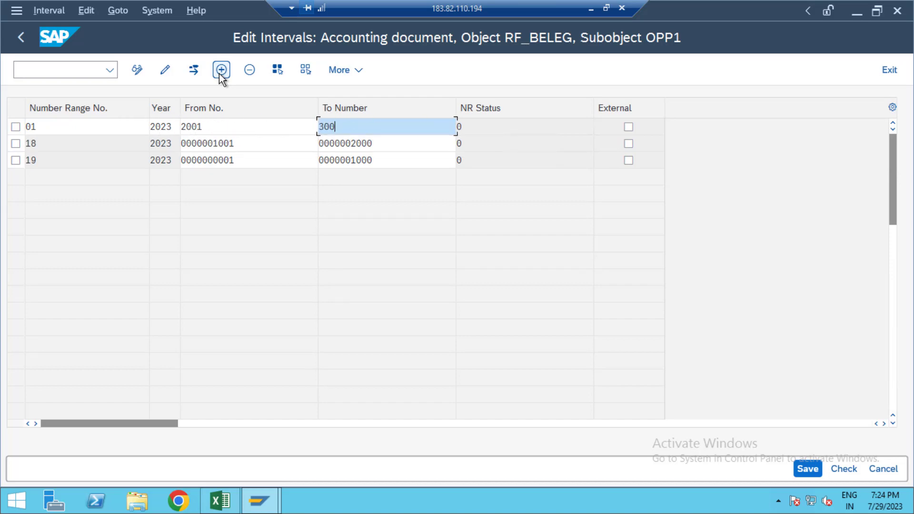
{"action": "type", "text": "0"}
{"action": "key", "text": "Return"}
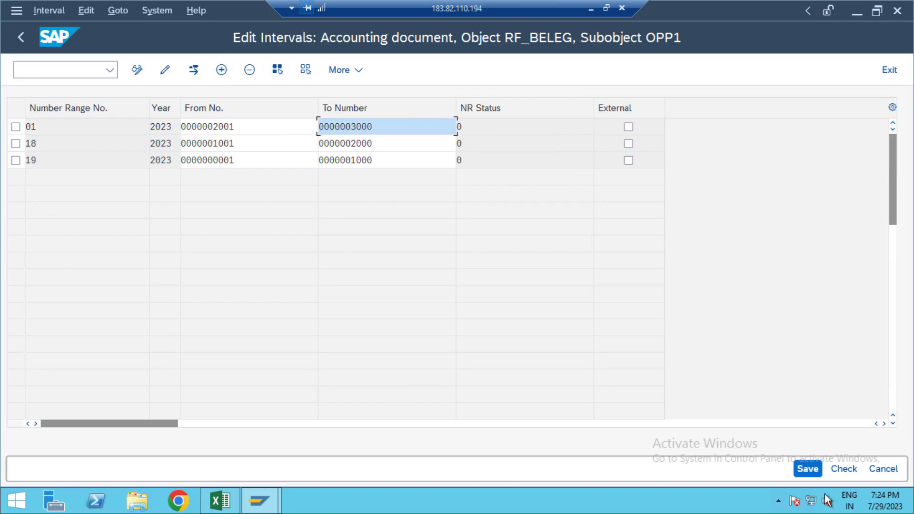
{"action": "left_click", "coordinate": [810, 468]}
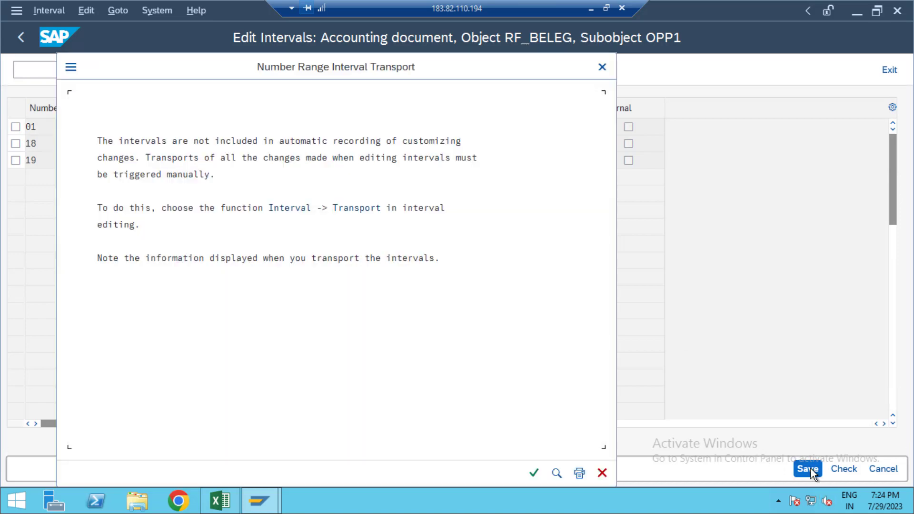
{"action": "left_click", "coordinate": [536, 472]}
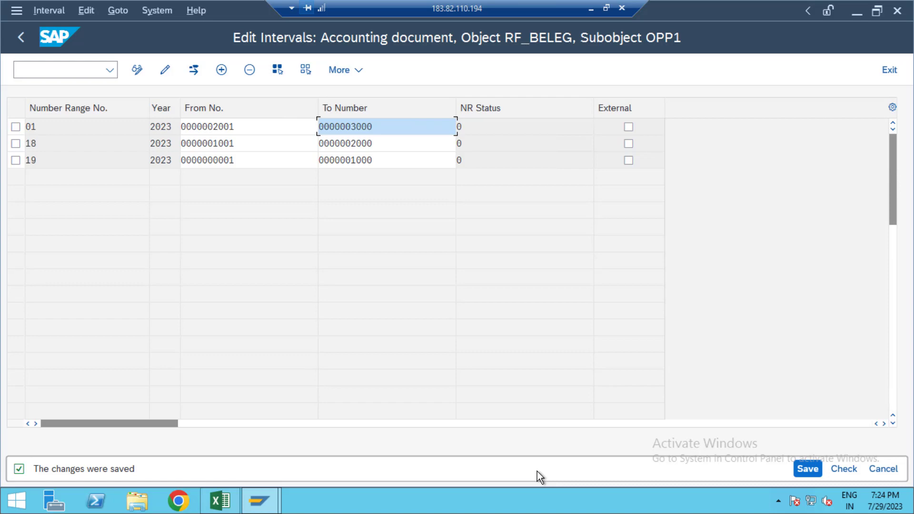
- Mark the Define Number Ranges code in the Excel global settings list, switch back to SAP and open transaction FBN1
{"action": "key", "text": "alt+Tab"}
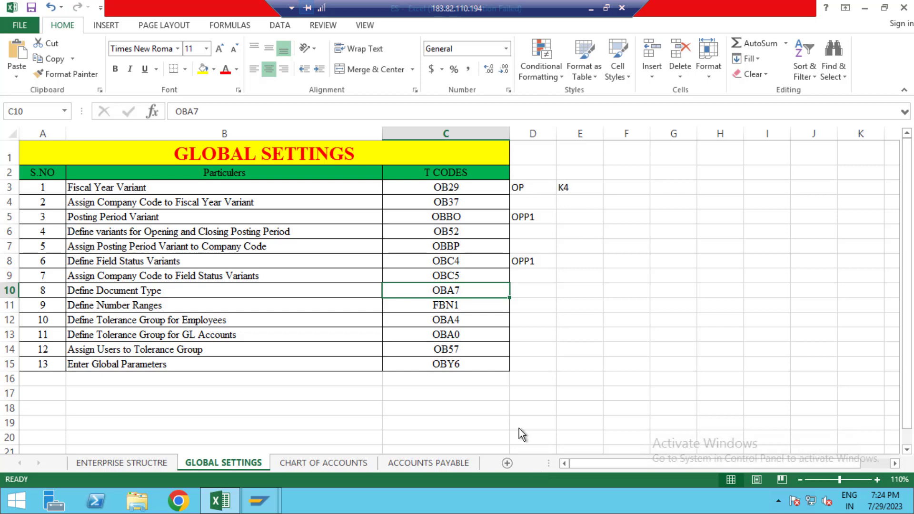
{"action": "left_click", "coordinate": [469, 306]}
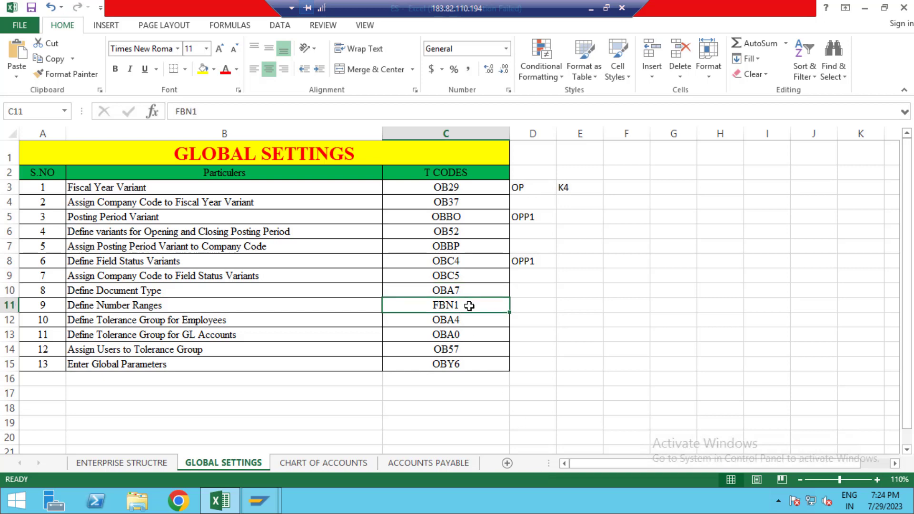
{"action": "key", "text": "alt+Tab"}
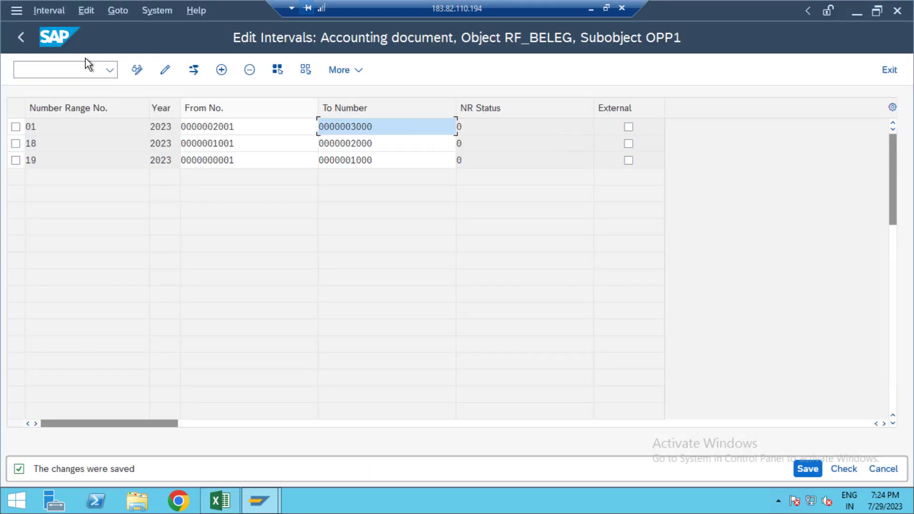
{"action": "left_click", "coordinate": [80, 69]}
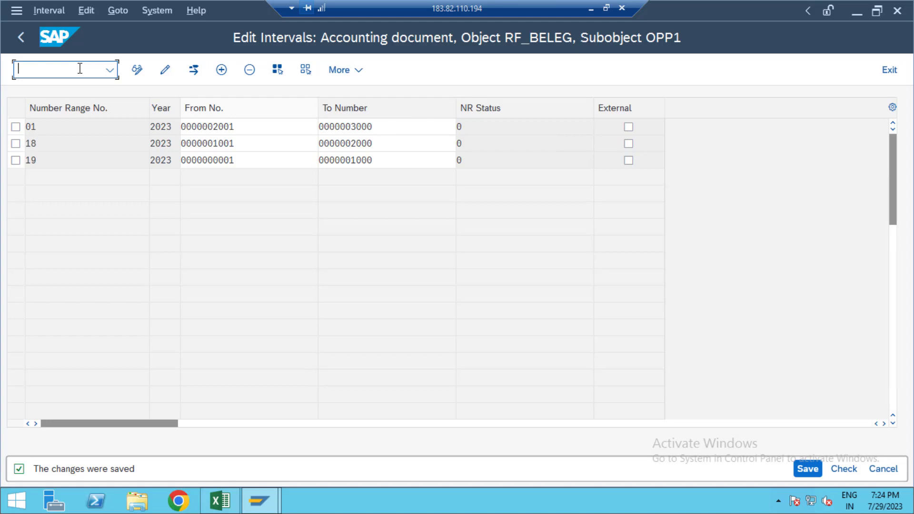
{"action": "type", "text": "/NFBN1"}
{"action": "key", "text": "Return"}
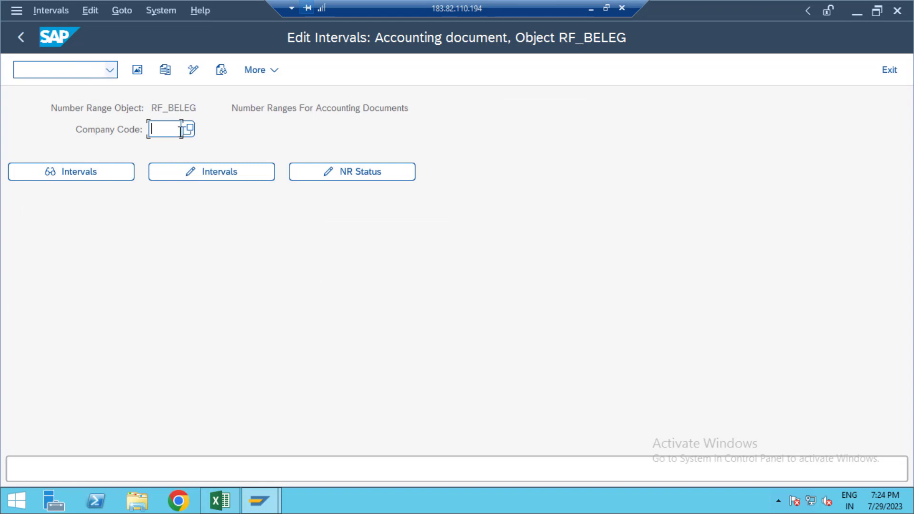
- Open the accounting document number range intervals of company code OPP1 in FBN1 to review them
{"action": "left_click", "coordinate": [181, 128]}
{"action": "left_click", "coordinate": [205, 153]}
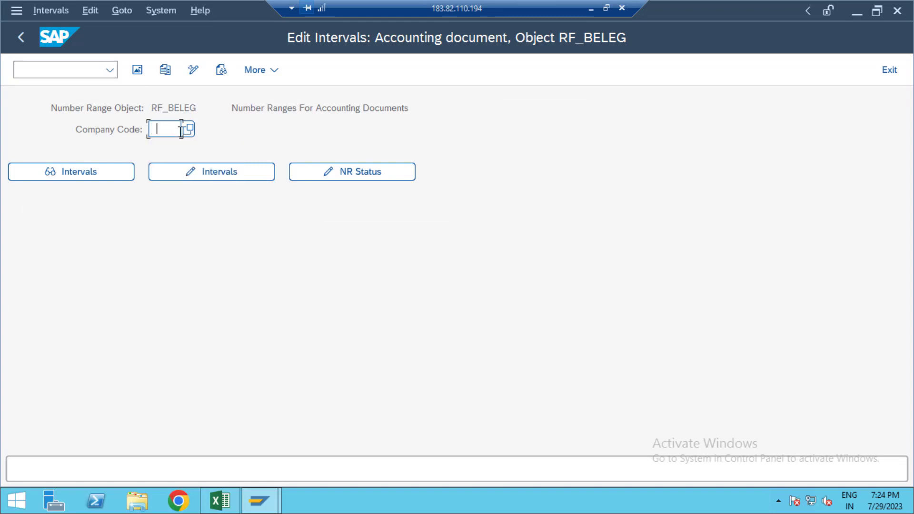
{"action": "left_click", "coordinate": [227, 173]}
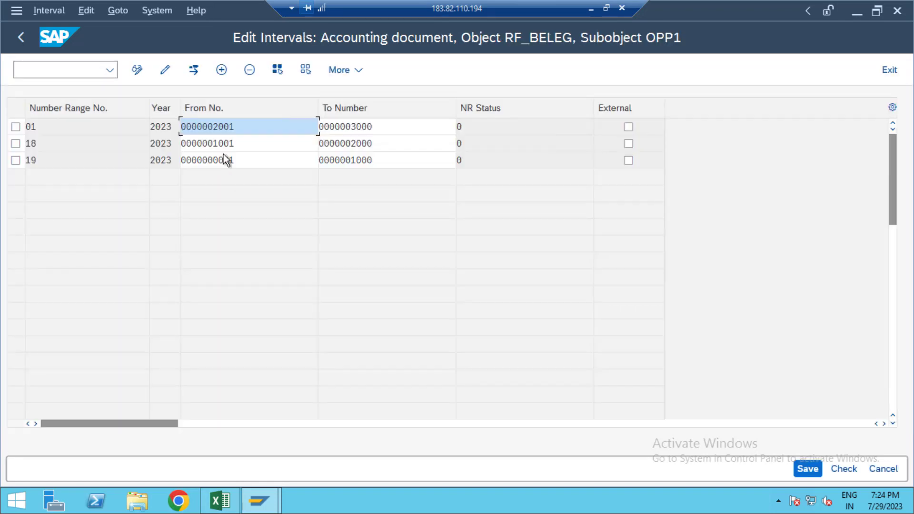
- Check the code for employee tolerance groups in the Excel global settings list and open transaction OBA4 in SAP
{"action": "left_click", "coordinate": [66, 68]}
{"action": "key", "text": "alt+Tab"}
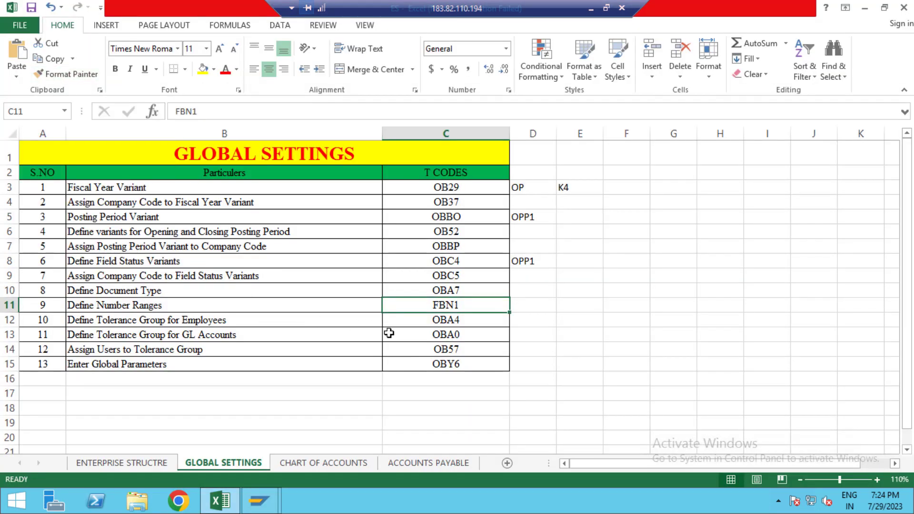
{"action": "key", "text": "alt+Tab"}
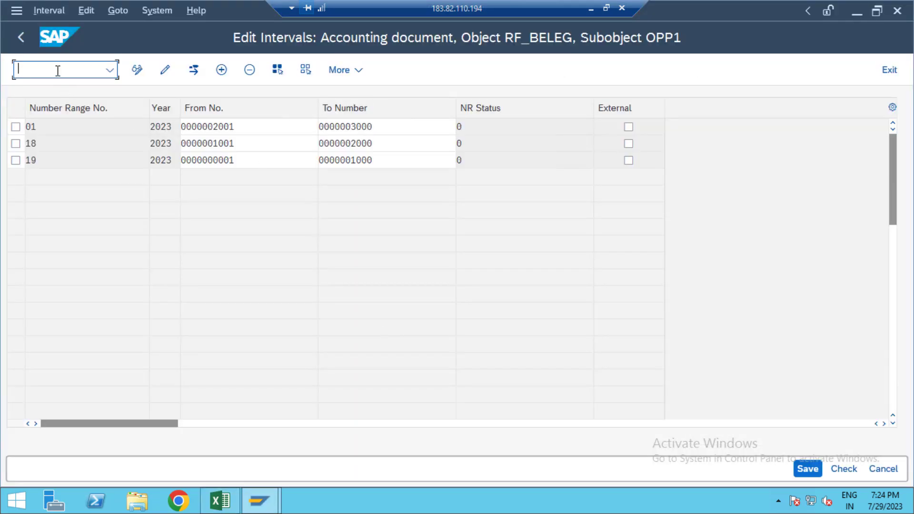
{"action": "type", "text": "/nOBA7"}
{"action": "key", "text": "Return"}
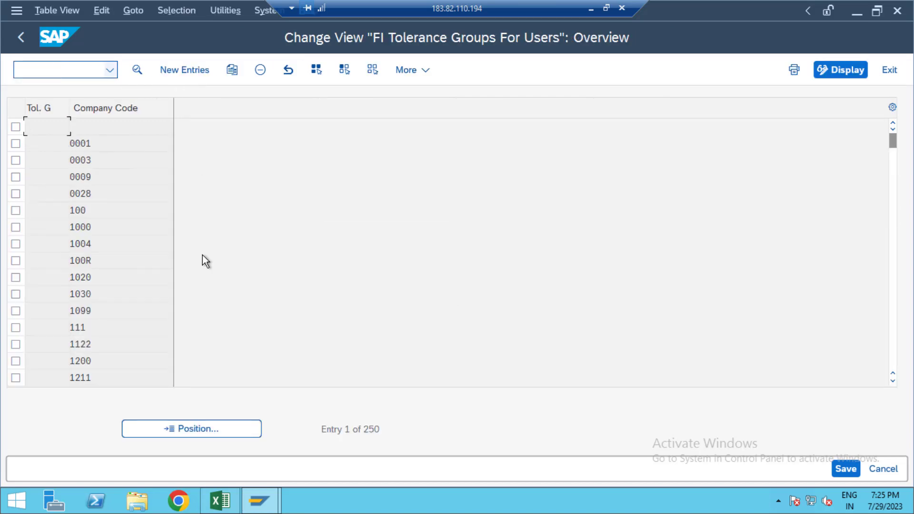
- Start a new employee tolerance group entry with group OPP1 and company code OPP1
{"action": "left_click", "coordinate": [182, 75]}
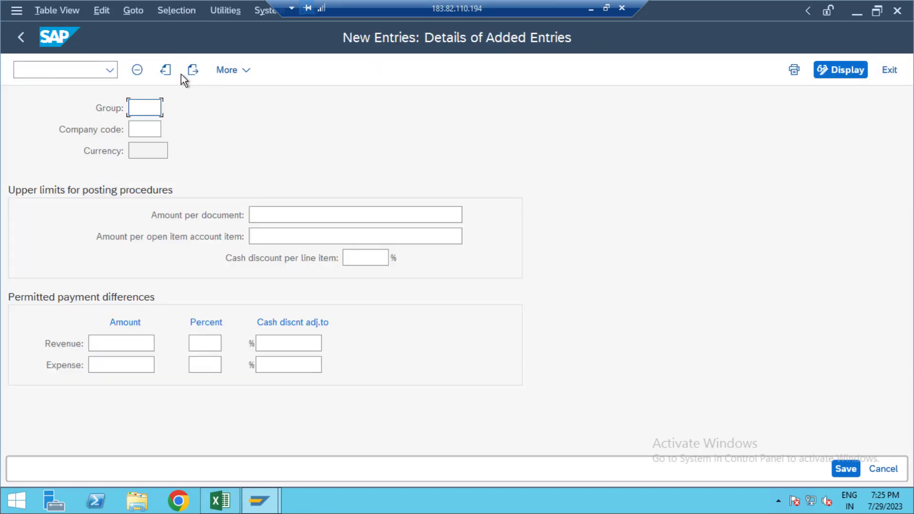
{"action": "type", "text": "0PP1"}
{"action": "key", "text": "Tab"}
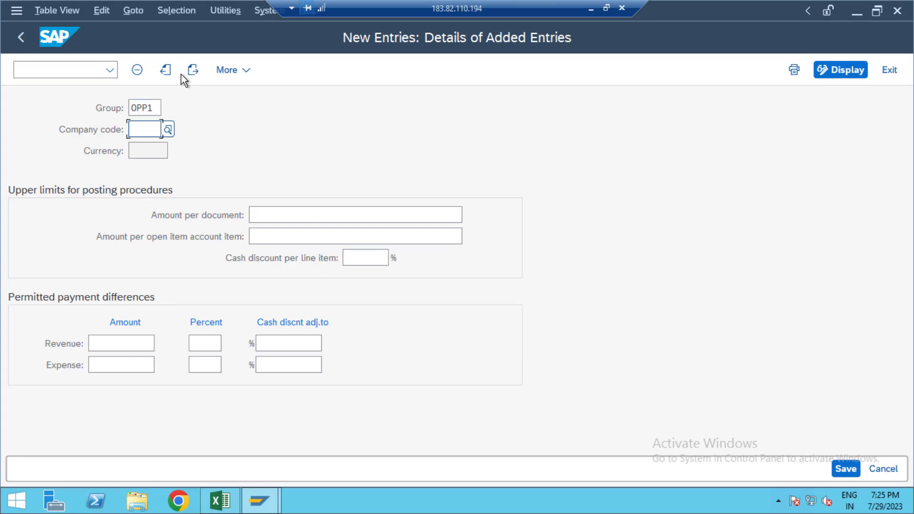
{"action": "type", "text": "0PP1"}
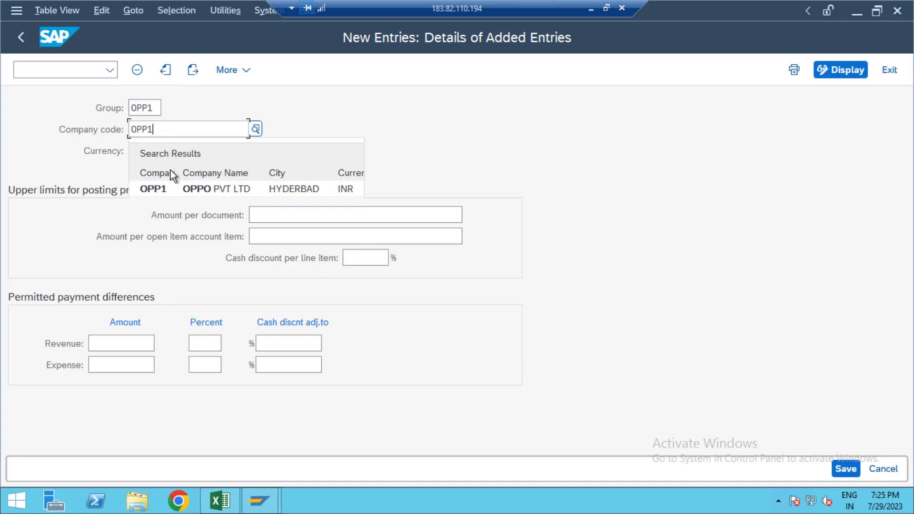
{"action": "left_click", "coordinate": [187, 191]}
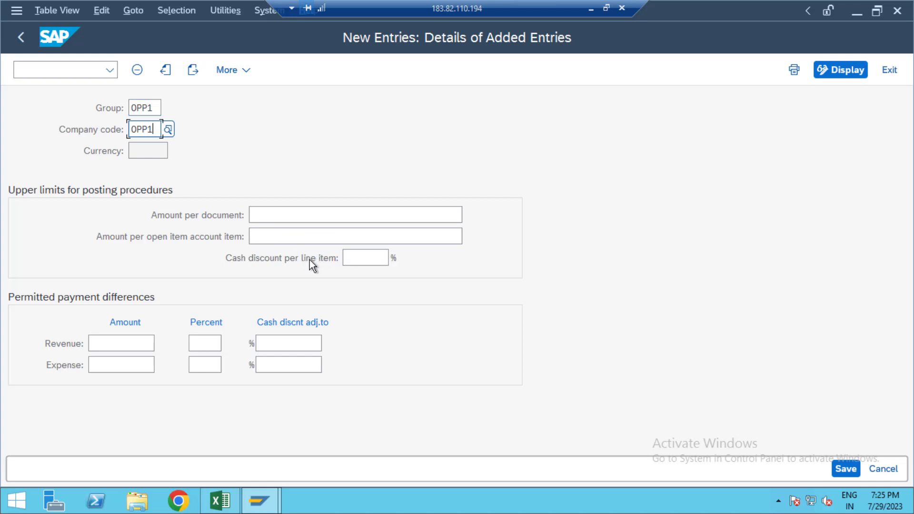
- Set the posting limits to 999999999 per document, 9999999 per open item account item and 5% cash discount per line item
{"action": "left_click", "coordinate": [312, 215]}
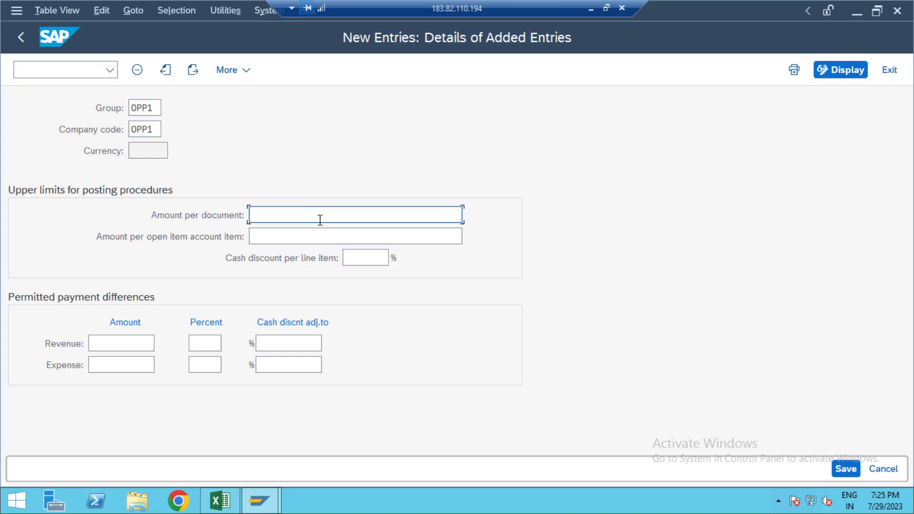
{"action": "key", "text": "Down"}
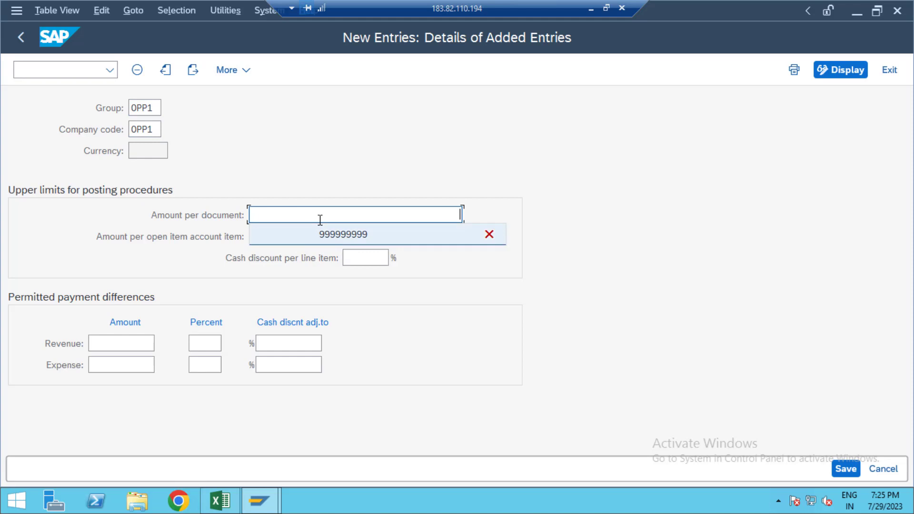
{"action": "key", "text": "Return"}
{"action": "left_click", "coordinate": [352, 238]}
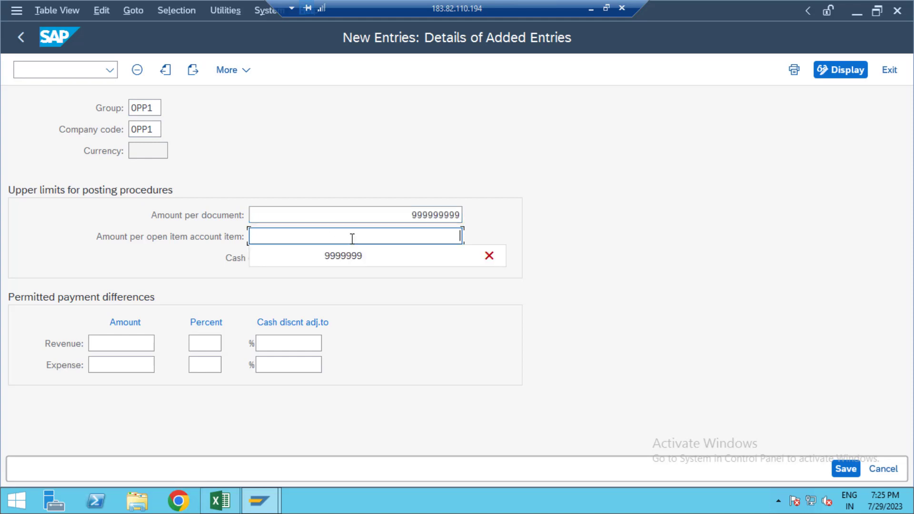
{"action": "left_click", "coordinate": [368, 259]}
{"action": "left_click", "coordinate": [368, 259]}
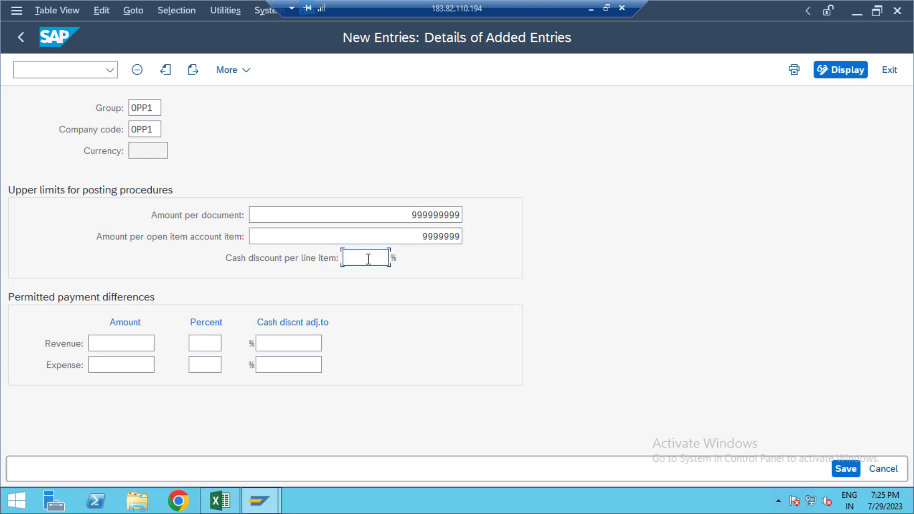
{"action": "type", "text": "5"}
- Set the permitted revenue and expense differences to amount 50, 5 percent and cash discount adjustment 5, and save to the GLOBAL SETTINGS OPPO request
{"action": "key", "text": "Tab"}
{"action": "type", "text": "50"}
{"action": "key", "text": "Tab"}
{"action": "type", "text": "5"}
{"action": "key", "text": "Tab"}
{"action": "type", "text": "5"}
{"action": "left_click", "coordinate": [146, 359]}
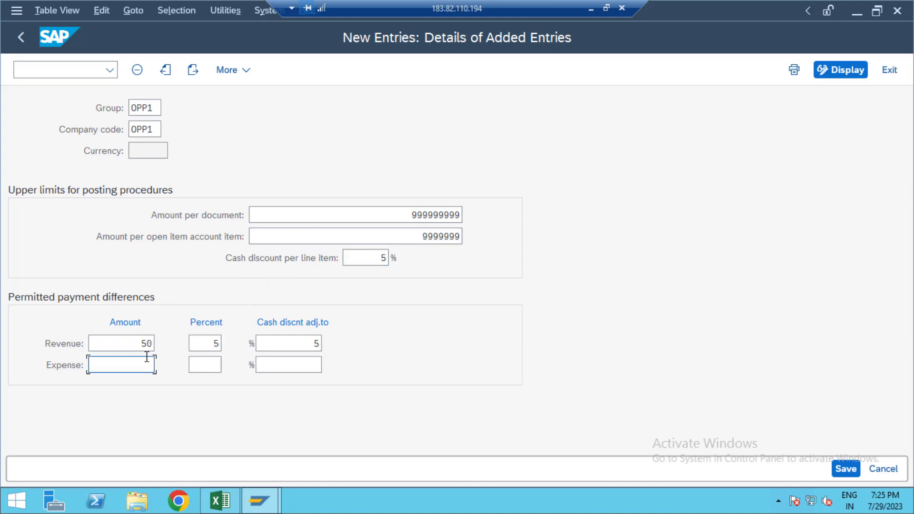
{"action": "type", "text": "50"}
{"action": "key", "text": "Tab"}
{"action": "type", "text": "5"}
{"action": "key", "text": "Tab"}
{"action": "type", "text": "5"}
{"action": "left_click", "coordinate": [844, 469]}
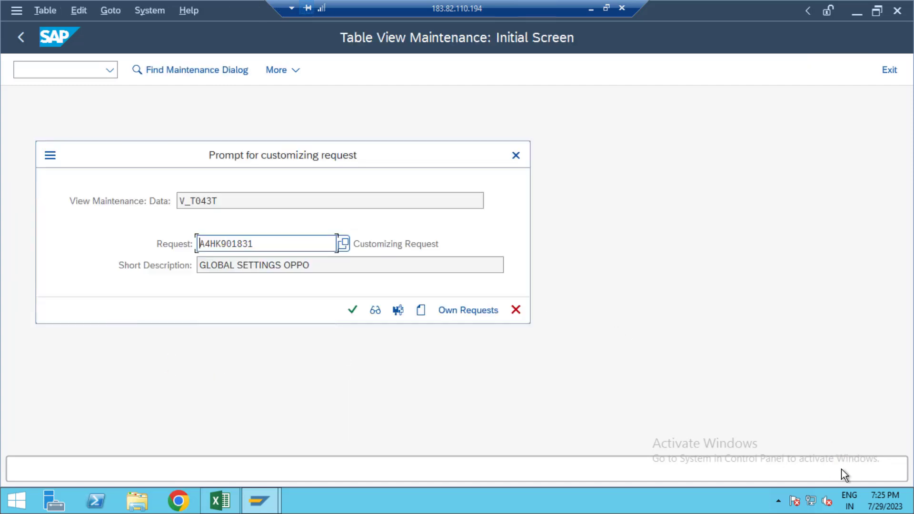
{"action": "left_click", "coordinate": [352, 312]}
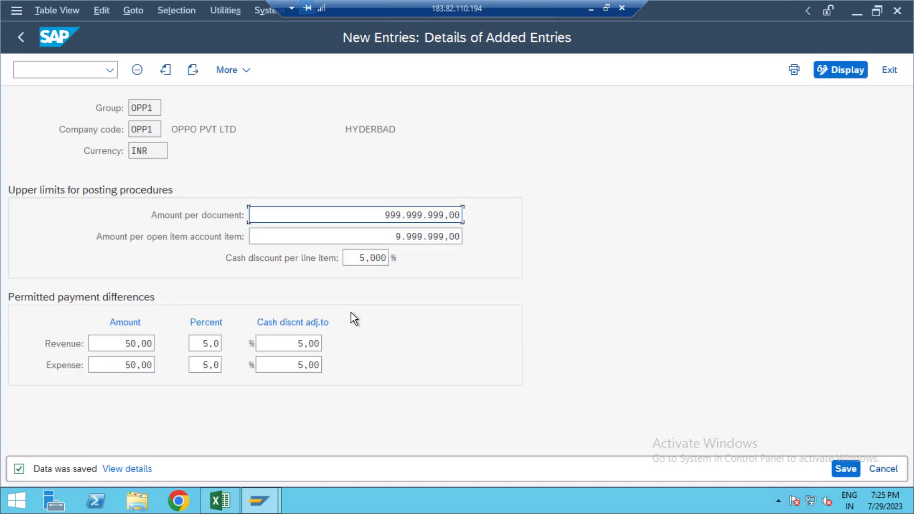
- Switch to the Excel global settings list and note OPP1 beside Define Tolerance Group for Employees
{"action": "key", "text": "alt+Tab"}
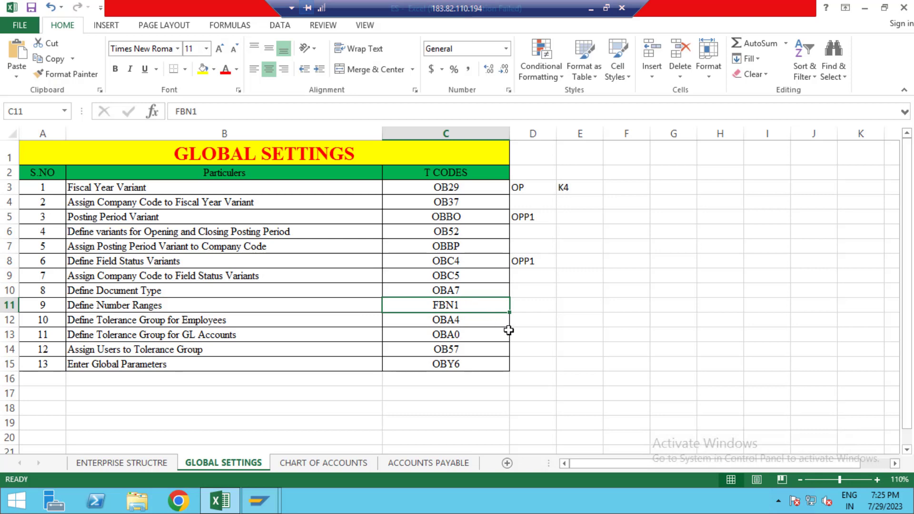
{"action": "left_click", "coordinate": [525, 325]}
{"action": "type", "text": "OP"}
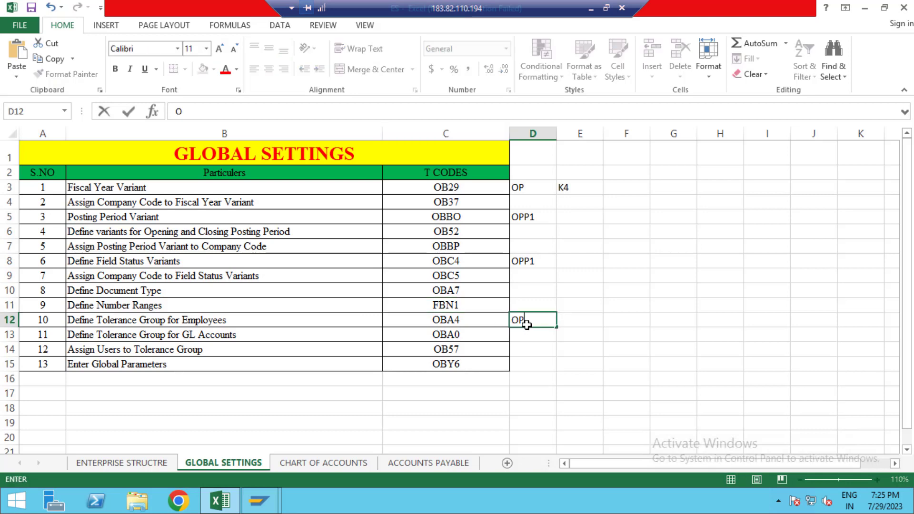
{"action": "type", "text": "P1"}
{"action": "left_click", "coordinate": [541, 336]}
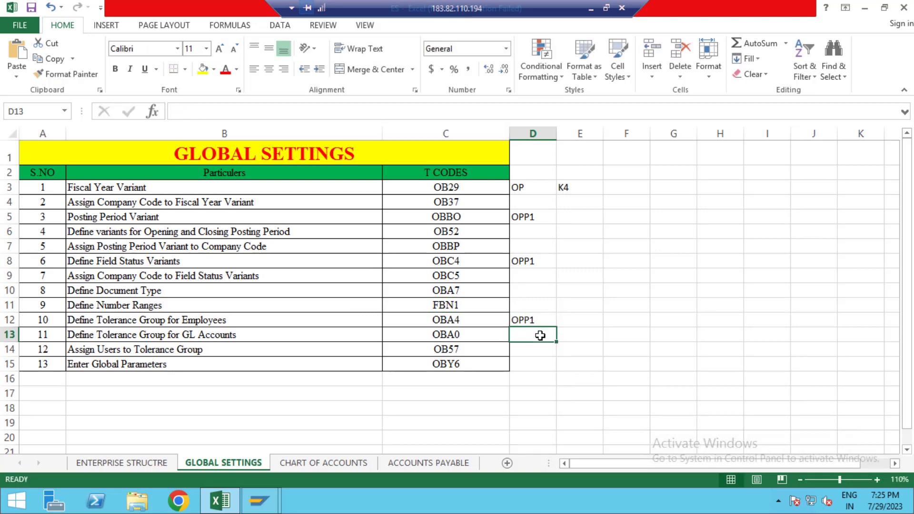
- Switch back to SAP and open transaction OBA0 for G/L account tolerance groups
{"action": "key", "text": "alt+Tab"}
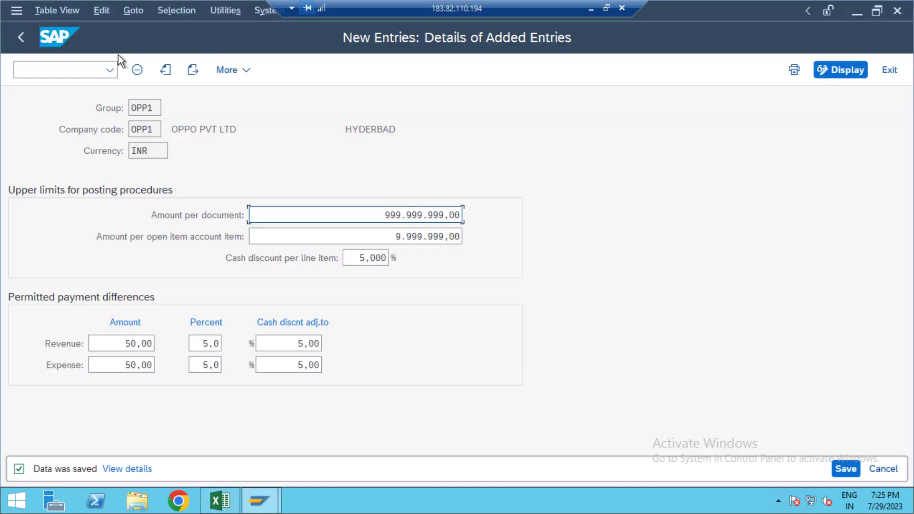
{"action": "left_click", "coordinate": [90, 69]}
{"action": "type", "text": "/"}
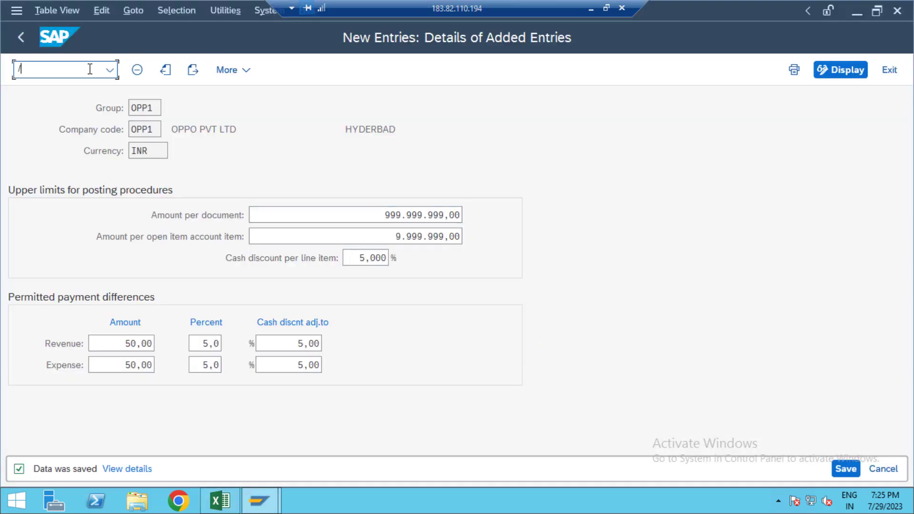
{"action": "type", "text": "NOBA0"}
{"action": "key", "text": "Return"}
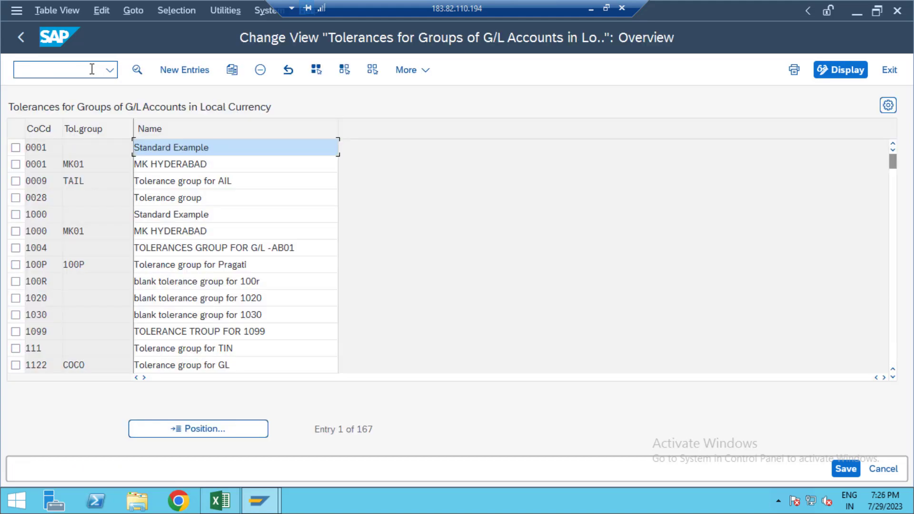
- Start a new G/L account tolerance entry with company code OPP1 and tolerance group OPP1
{"action": "left_click", "coordinate": [190, 74]}
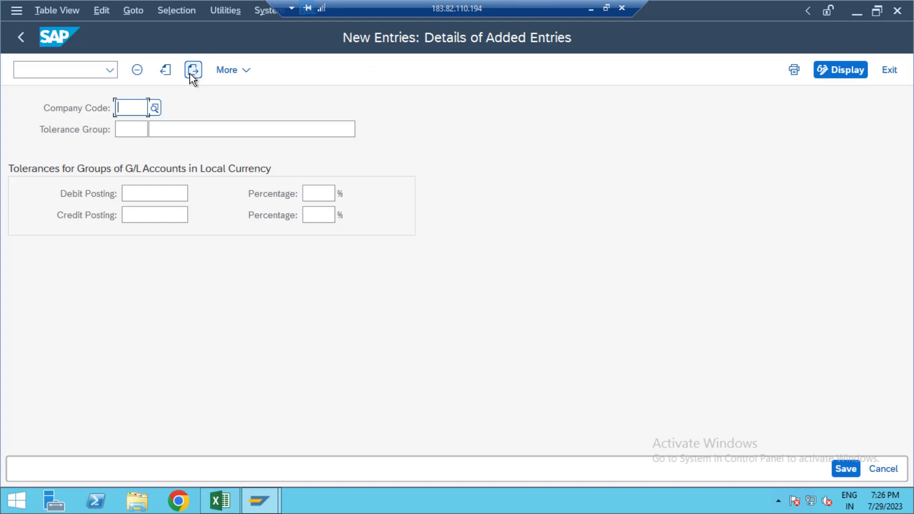
{"action": "key", "text": "BackSpace"}
{"action": "type", "text": "OPP1"}
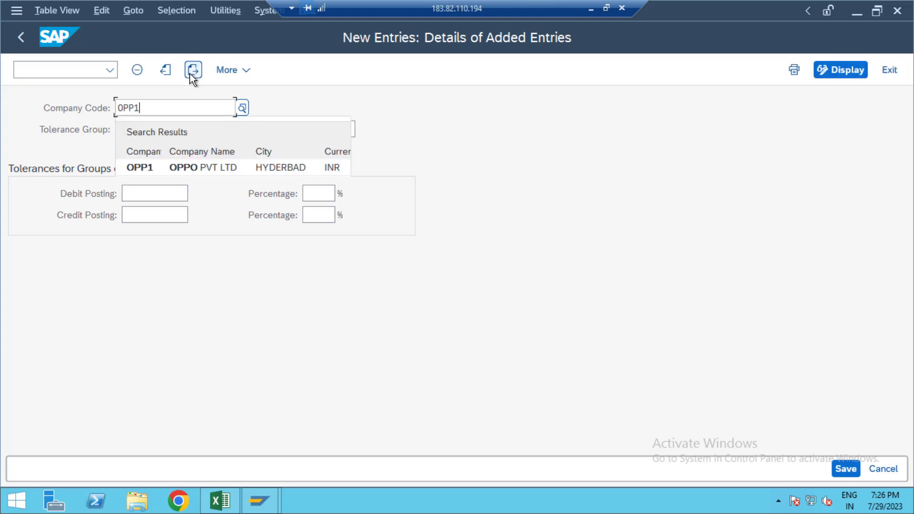
{"action": "key", "text": "Tab"}
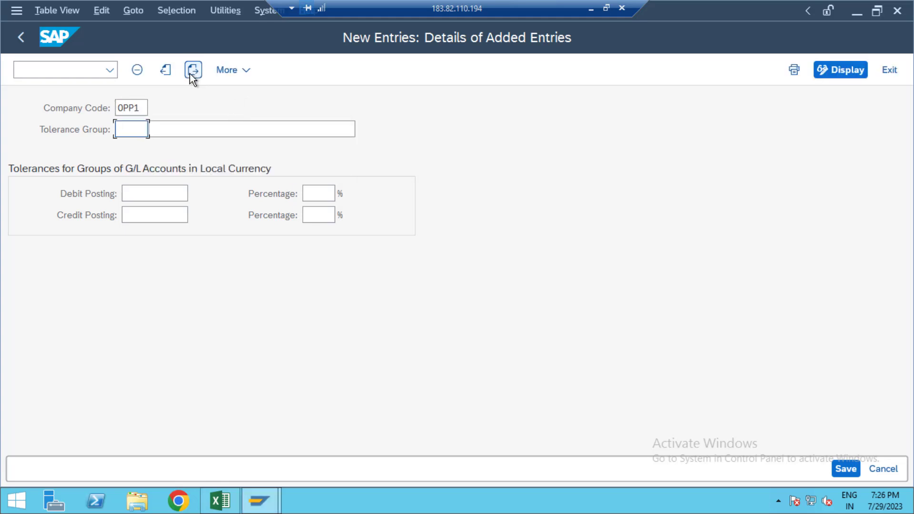
{"action": "type", "text": "OP"}
{"action": "type", "text": "P1"}
{"action": "key", "text": "Tab"}
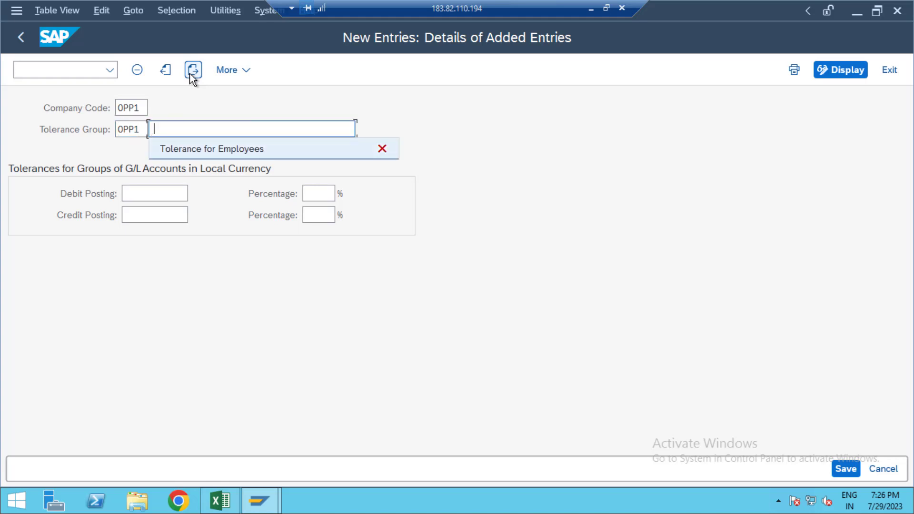
- Name the G/L tolerance group "Tolerance forGLS" and save it to the GLOBAL SETTINGS OPPO request
{"action": "key", "text": "Down"}
{"action": "key", "text": "Return"}
{"action": "left_click", "coordinate": [263, 129]}
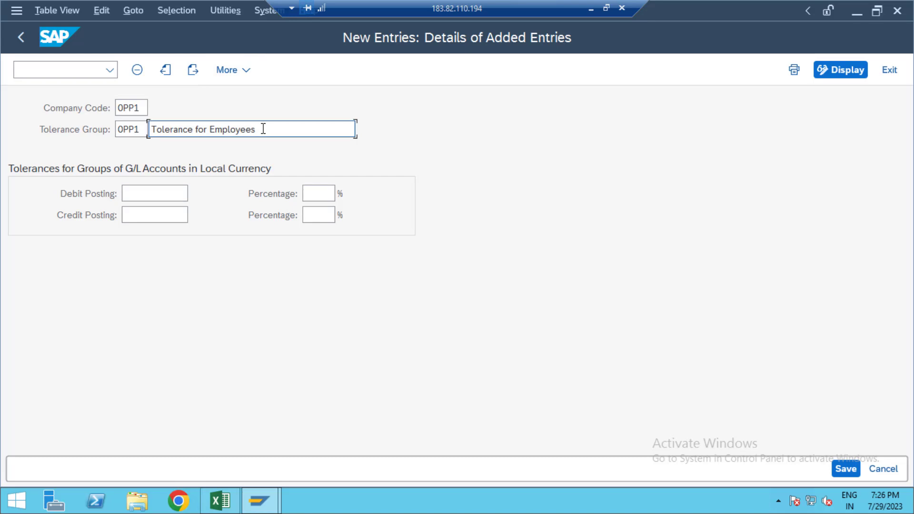
{"action": "key", "text": "BackSpace"}
{"action": "key", "text": "BackSpace"}
{"action": "key", "text": "BackSpace"}
{"action": "key", "text": "BackSpace"}
{"action": "key", "text": "BackSpace"}
{"action": "key", "text": "BackSpace"}
{"action": "key", "text": "BackSpace"}
{"action": "key", "text": "BackSpace"}
{"action": "key", "text": "BackSpace"}
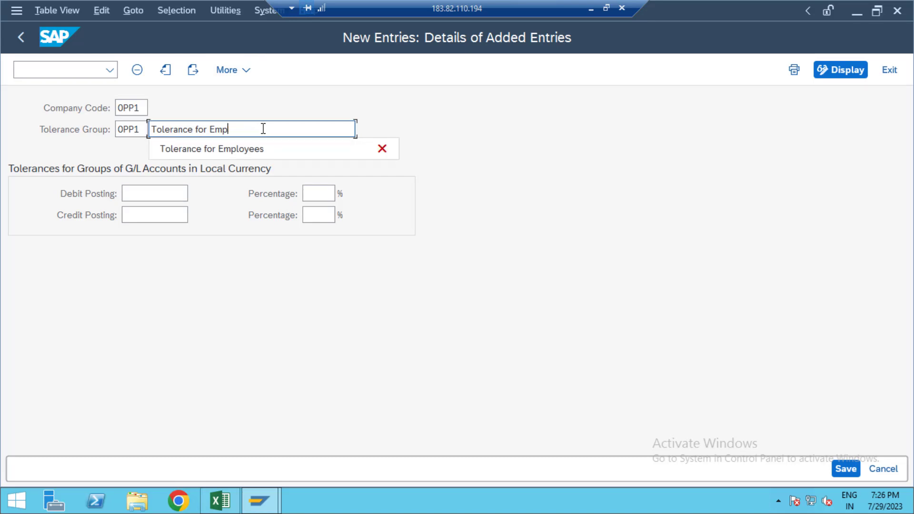
{"action": "key", "text": "alt+Tab"}
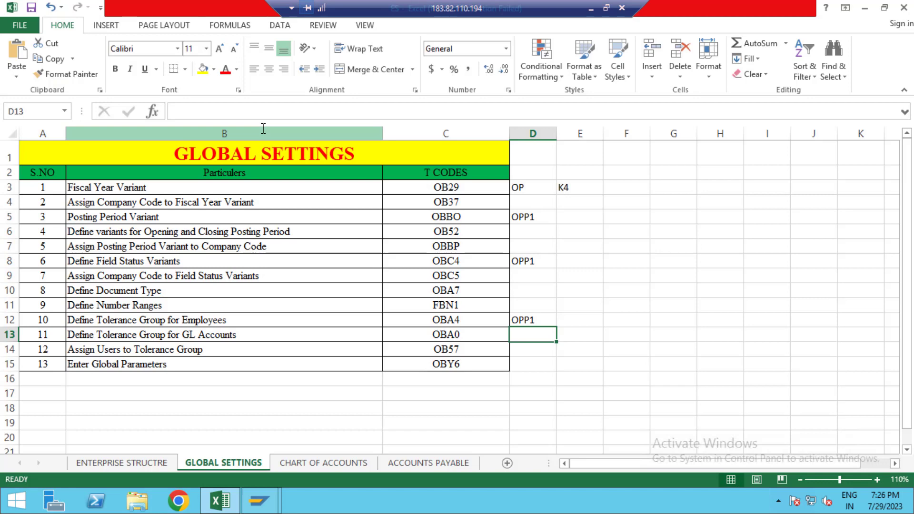
{"action": "key", "text": "alt+Tab"}
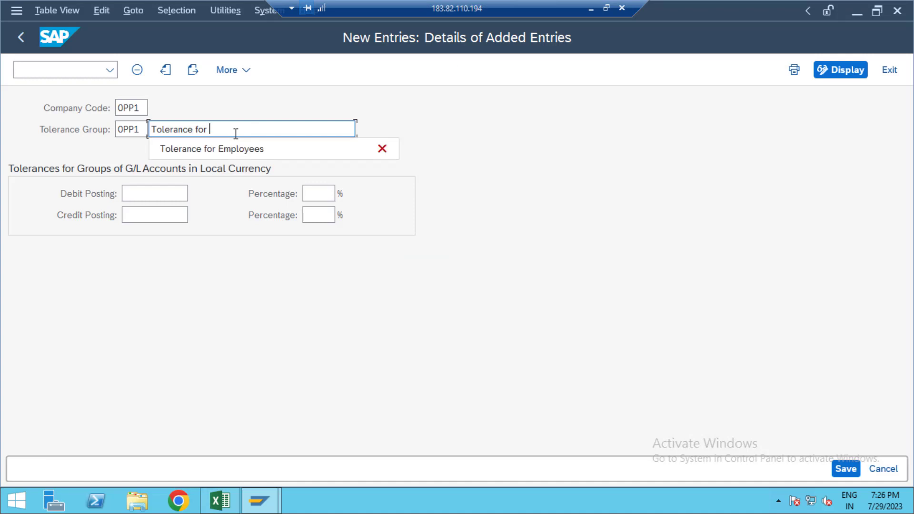
{"action": "key", "text": "BackSpace"}
{"action": "type", "text": "GLS"}
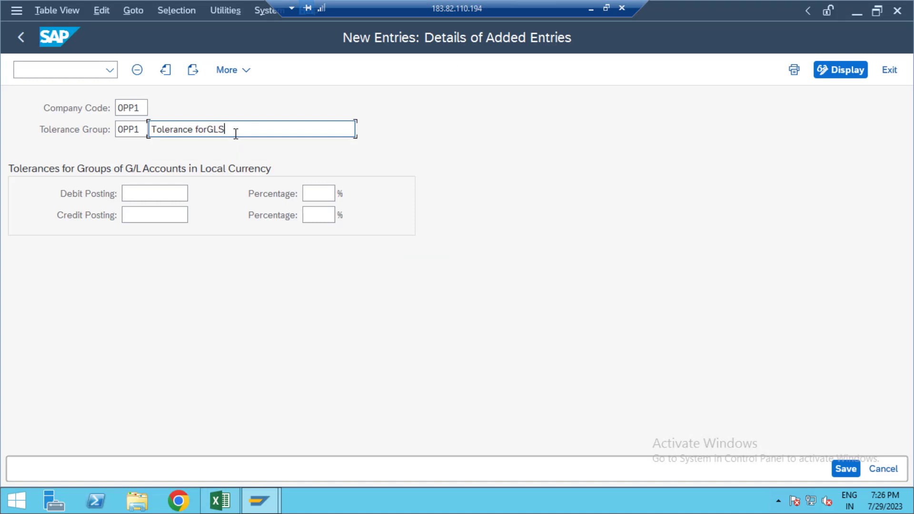
{"action": "left_click", "coordinate": [840, 470]}
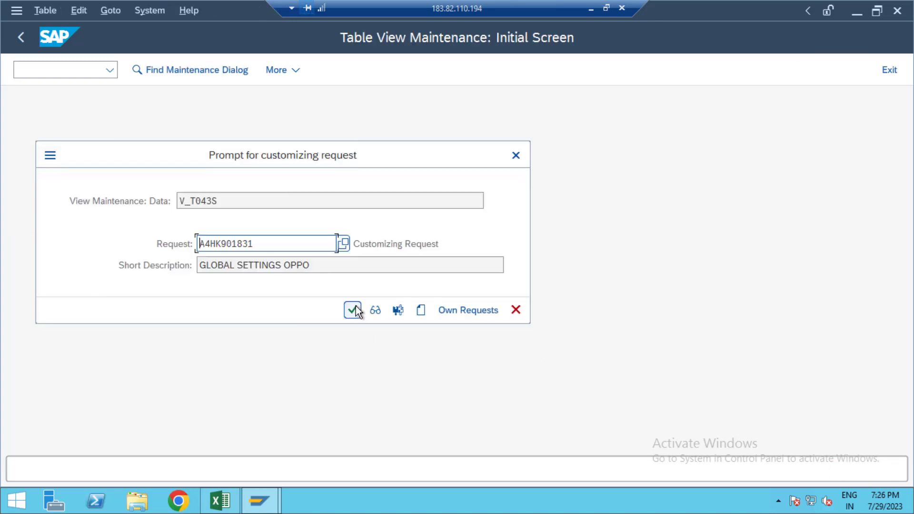
{"action": "left_click", "coordinate": [353, 310]}
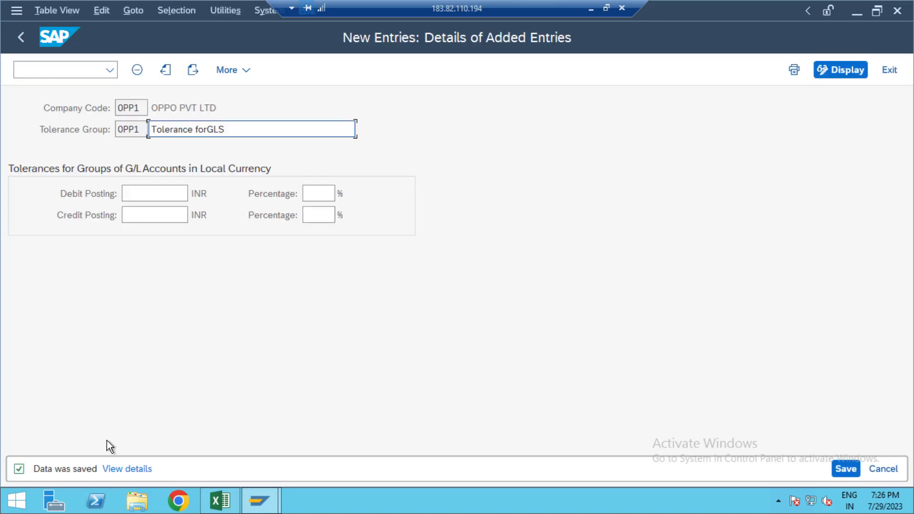
- Check the code for assigning users to tolerance groups in the Excel global settings list and open transaction OB57 in SAP
{"action": "key", "text": "alt+Tab"}
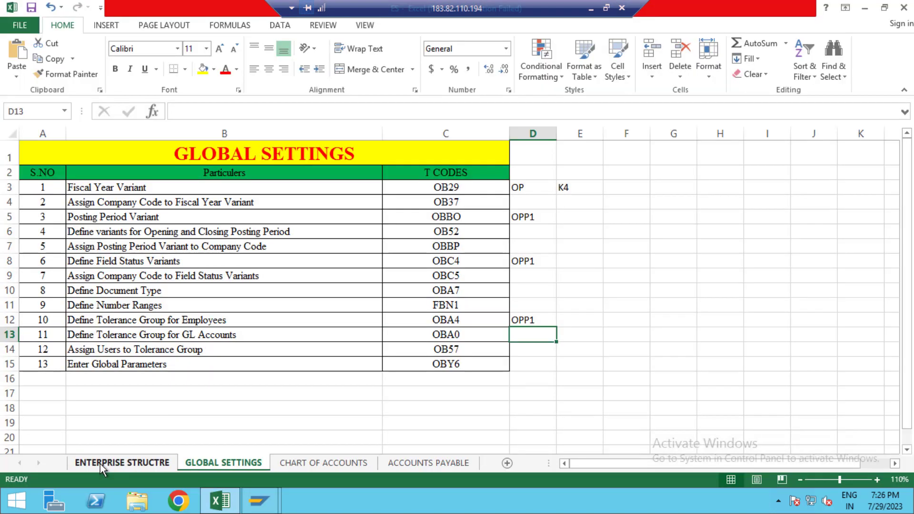
{"action": "key", "text": "alt+Tab"}
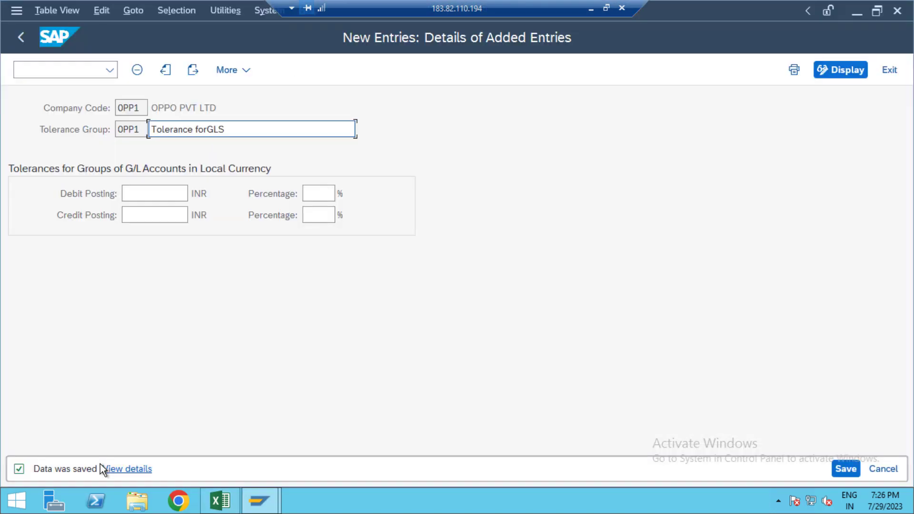
{"action": "left_click", "coordinate": [52, 72]}
{"action": "type", "text": "/"}
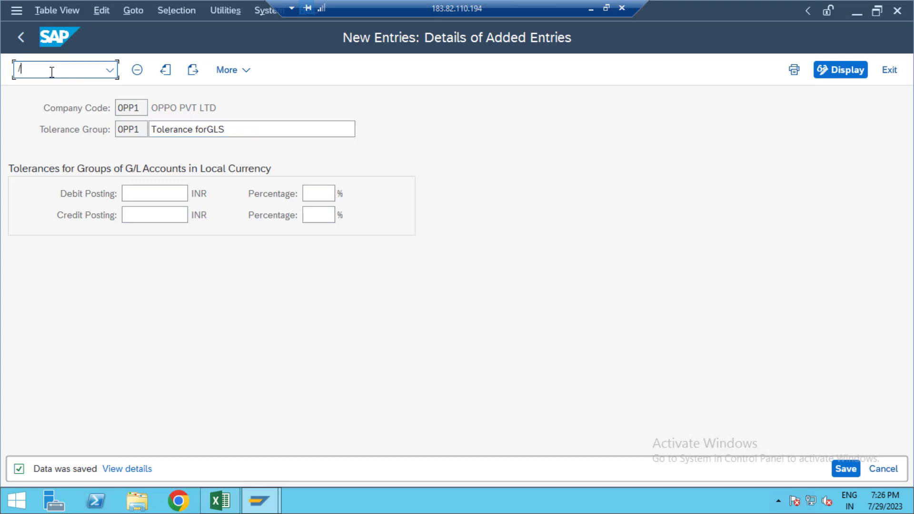
{"action": "type", "text": "NOB57"}
{"action": "key", "text": "Return"}
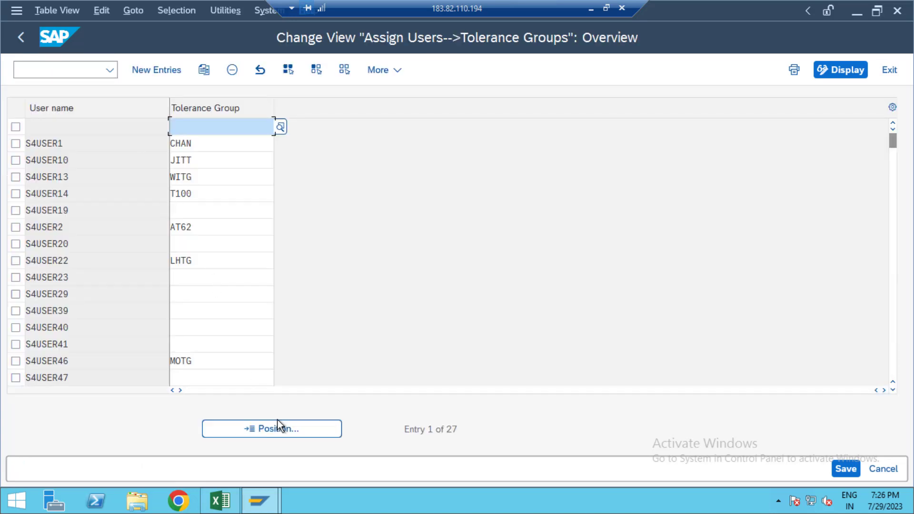
- Position the user tolerance group assignment list at user S4USER84
{"action": "left_click", "coordinate": [281, 424]}
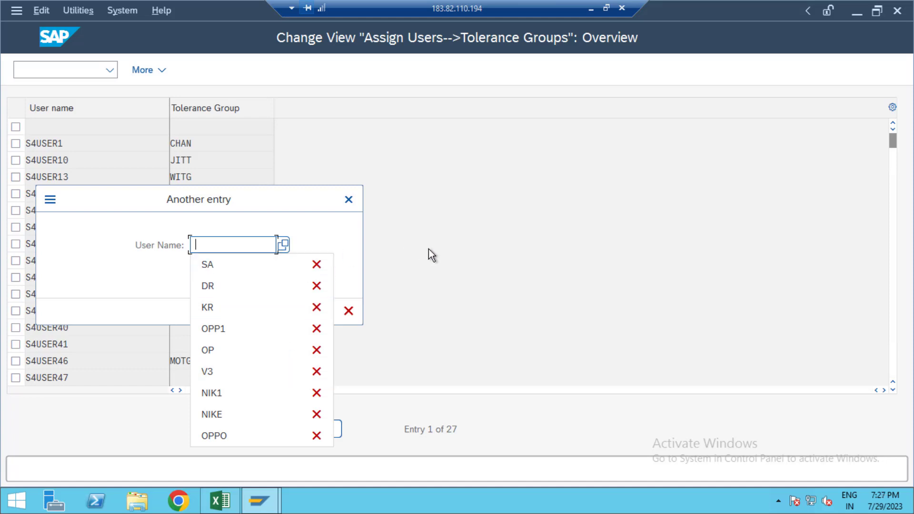
{"action": "type", "text": "S"}
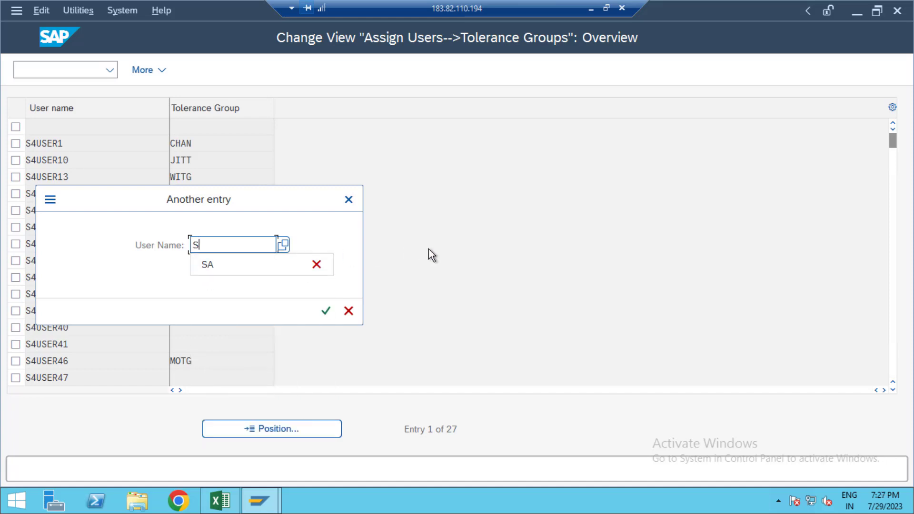
{"action": "type", "text": "4"}
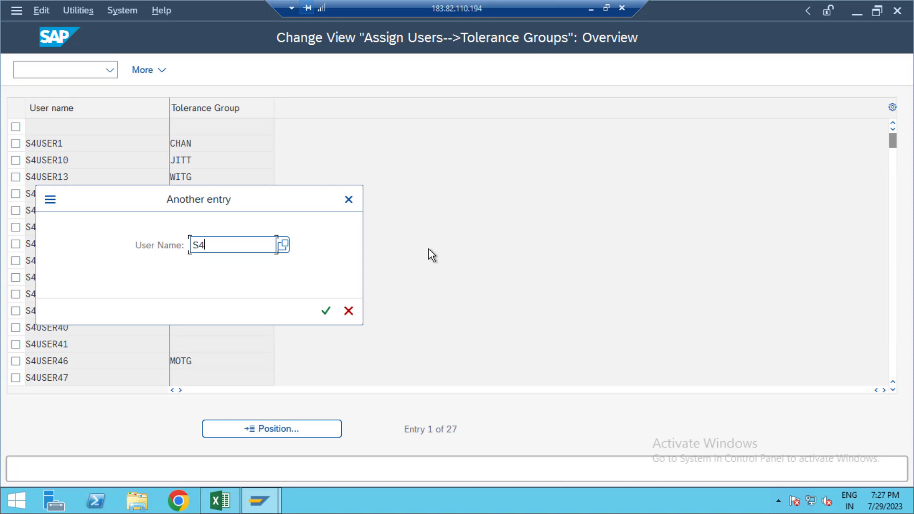
{"action": "type", "text": "US"}
{"action": "type", "text": "84"}
{"action": "key", "text": "Return"}
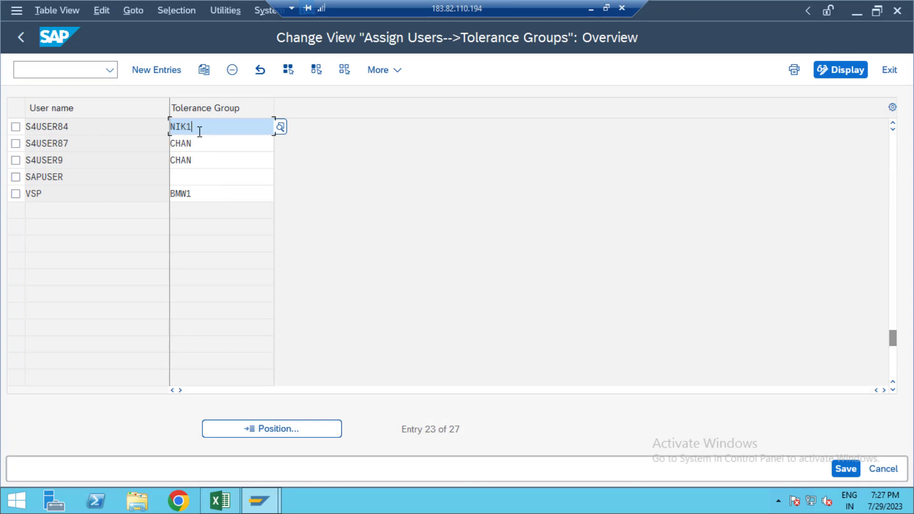
- Assign tolerance group OPP1 to user S4USER84 and save it to the GLOBAL SETTINGS OPPO request
{"action": "type", "text": "NI"}
{"action": "key", "text": "BackSpace"}
{"action": "key", "text": "BackSpace"}
{"action": "type", "text": "O"}
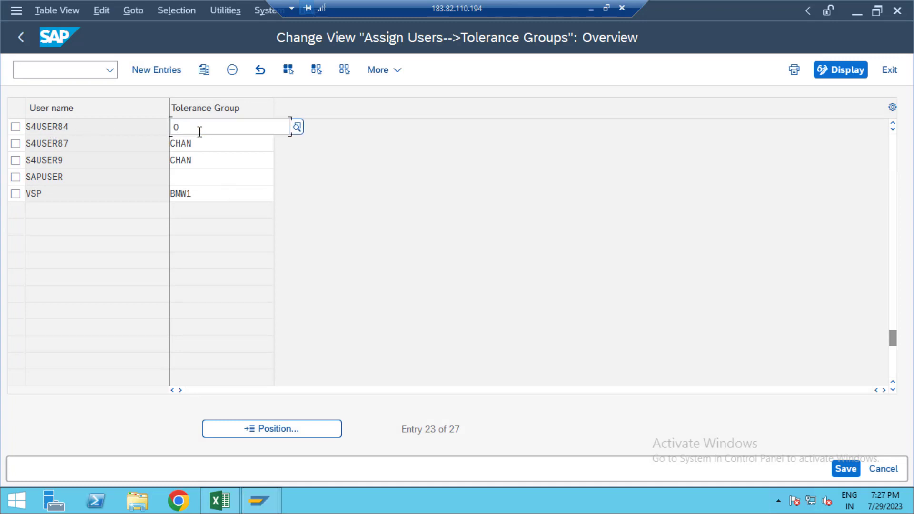
{"action": "type", "text": "PP1"}
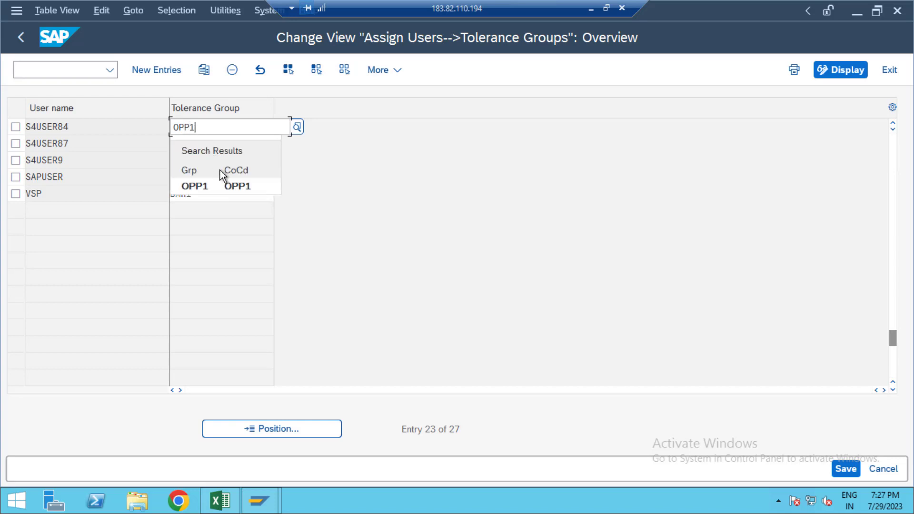
{"action": "left_click", "coordinate": [227, 187]}
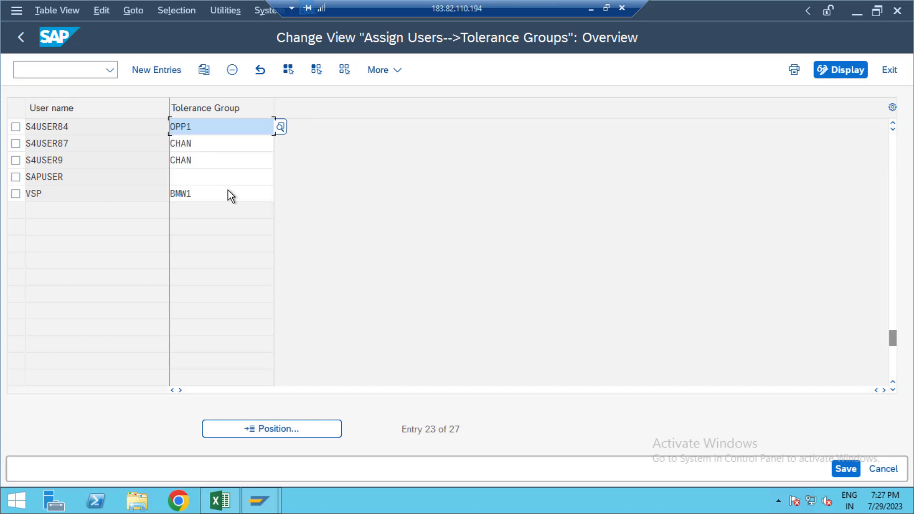
{"action": "left_click", "coordinate": [854, 469]}
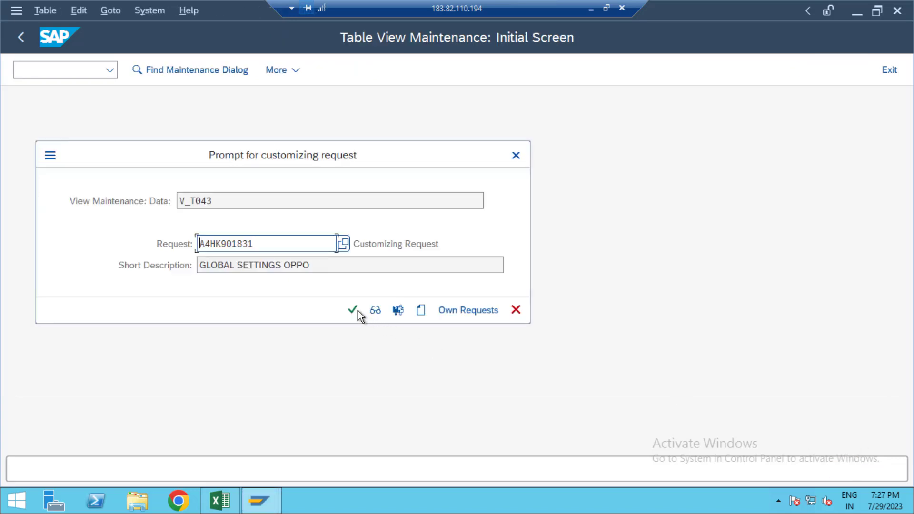
{"action": "left_click", "coordinate": [353, 311]}
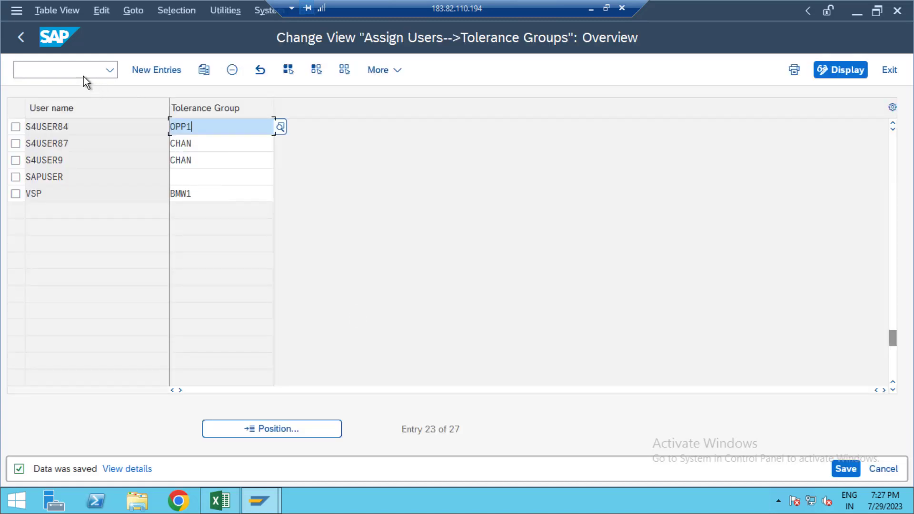
- Check the code for entering global parameters in the Excel list and open transaction OBY6 in SAP
{"action": "key", "text": "alt+Tab"}
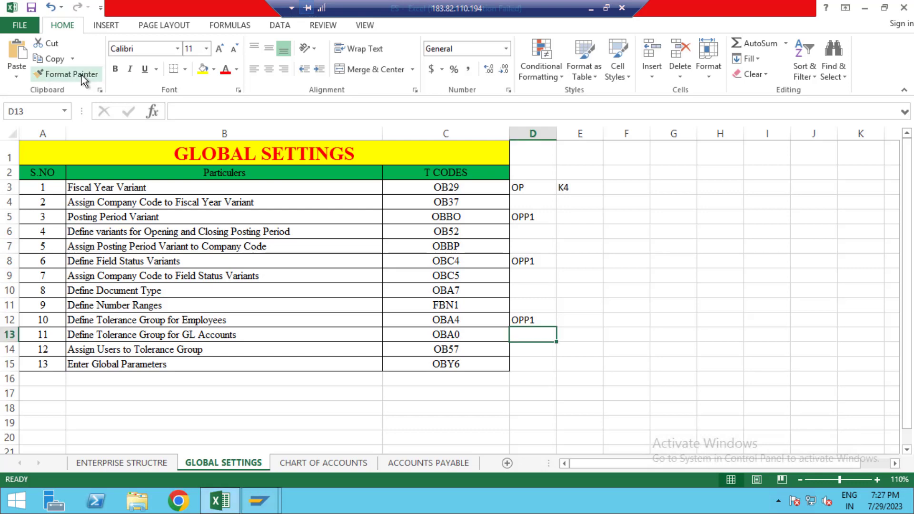
{"action": "key", "text": "alt+Tab"}
{"action": "left_click", "coordinate": [68, 67]}
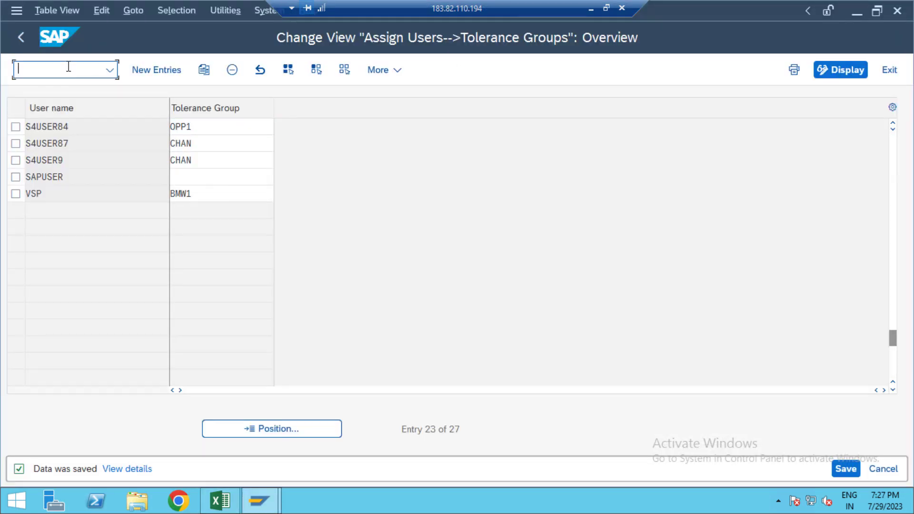
{"action": "type", "text": "/NOBY6"}
{"action": "key", "text": "Return"}
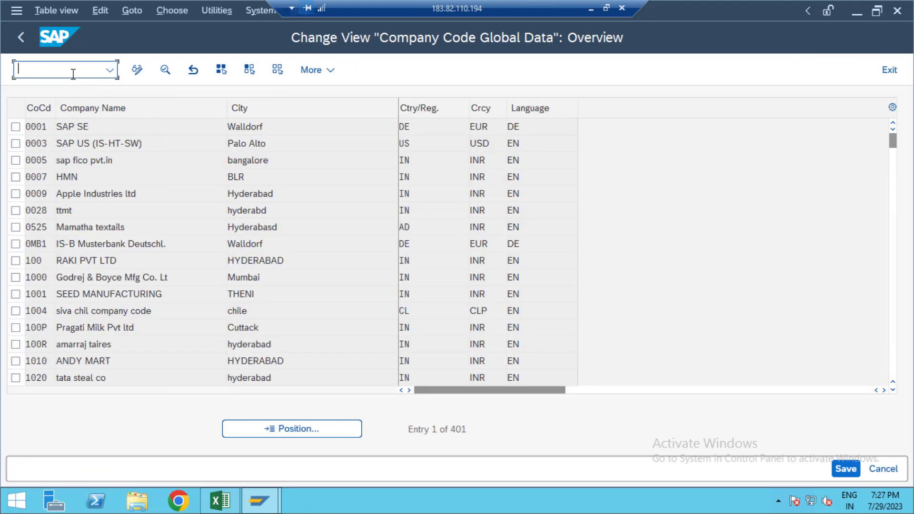
- Locate company code OPP1 and open its global data details to review the accounting organization and processing parameters
{"action": "left_click", "coordinate": [305, 429]}
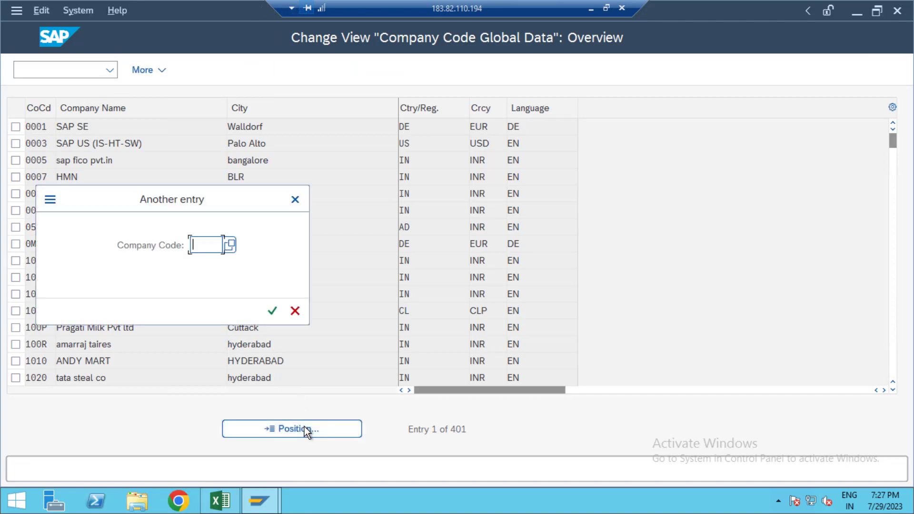
{"action": "type", "text": "0PP1"}
{"action": "key", "text": "Return"}
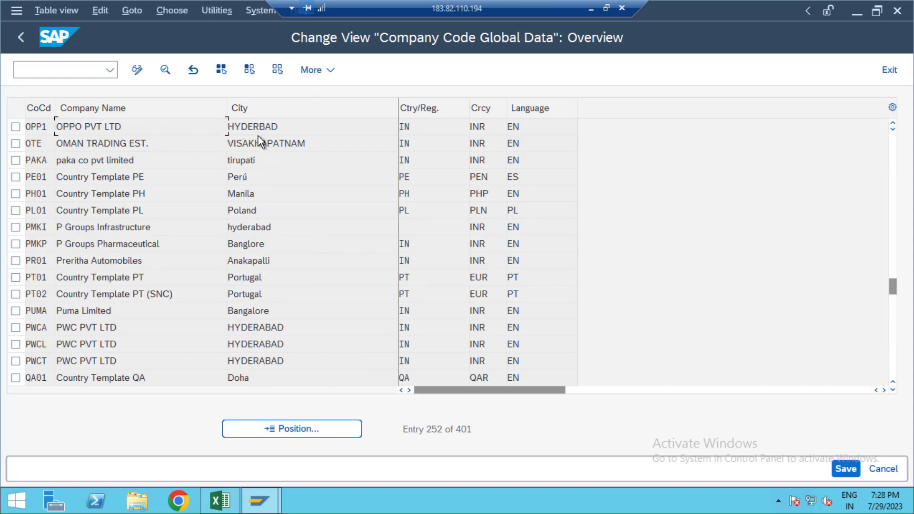
{"action": "double_click", "coordinate": [346, 129]}
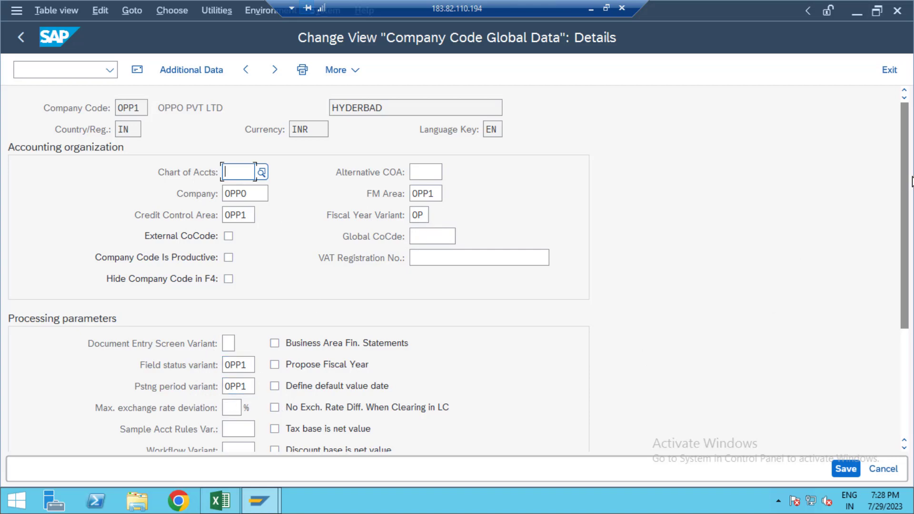
{"action": "left_click_drag", "start_coordinate": [910, 224], "coordinate": [911, 318]}
{"action": "scroll", "coordinate": [911, 320], "scroll_direction": "down", "scroll_amount": 1}
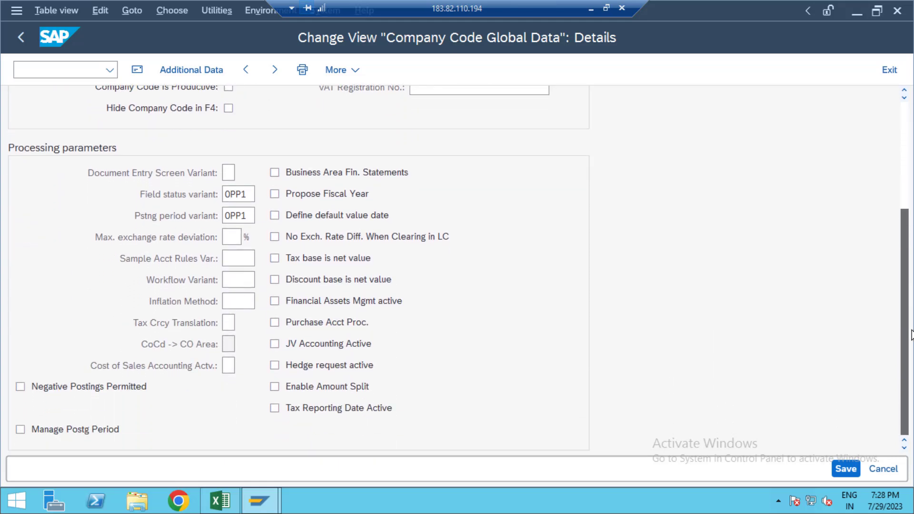
{"action": "scroll", "coordinate": [407, 114], "scroll_direction": "up", "scroll_amount": 5}
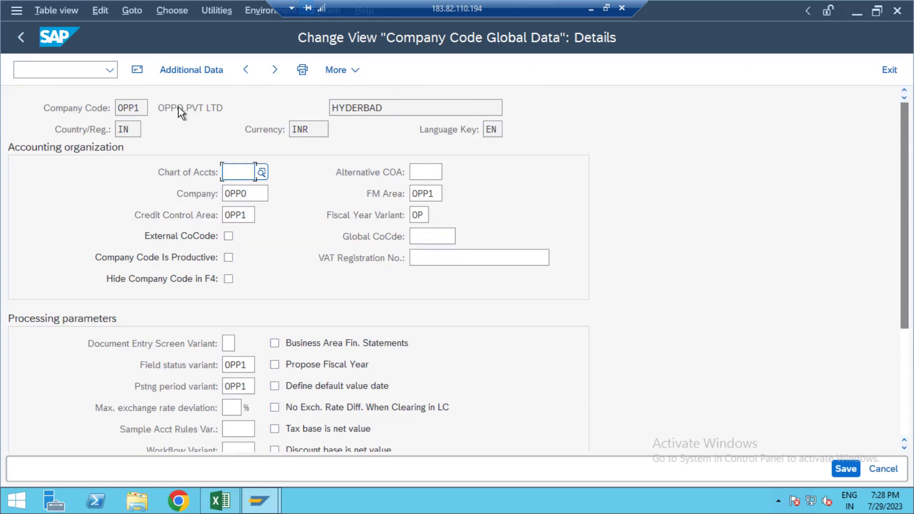
- Leave the company code global data and return to the SAP Easy Access screen
{"action": "left_click", "coordinate": [82, 70]}
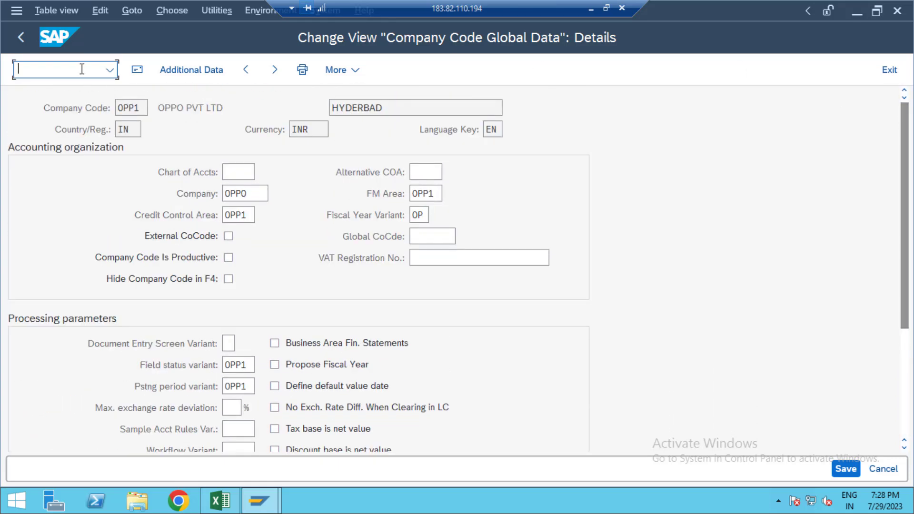
{"action": "type", "text": "/n"}
{"action": "key", "text": "Return"}
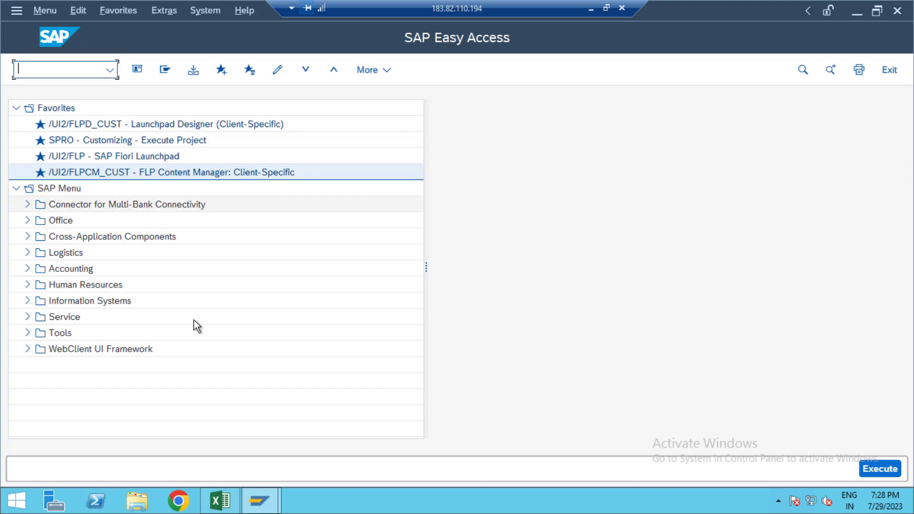
- Switch to Excel to review the GLOBAL SETTINGS list and minimize the remote desktop session
{"action": "left_click", "coordinate": [220, 500]}
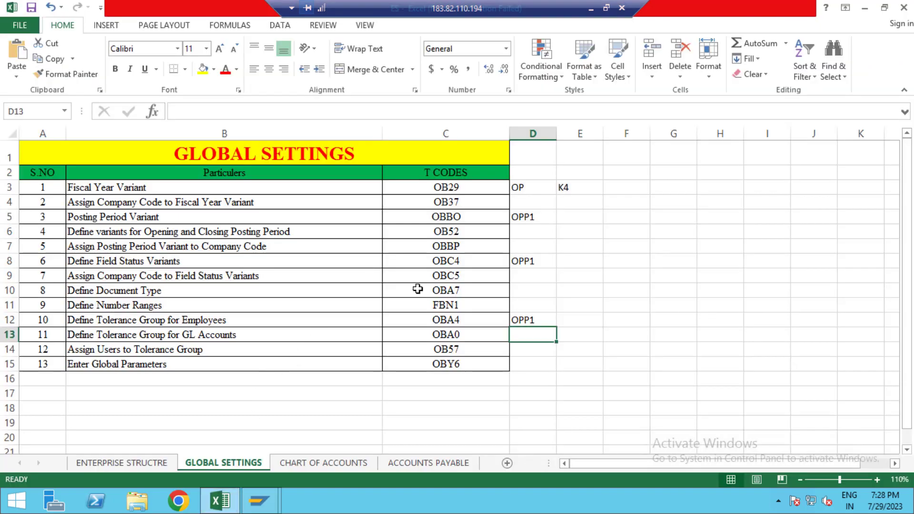
{"action": "left_click", "coordinate": [584, 256]}
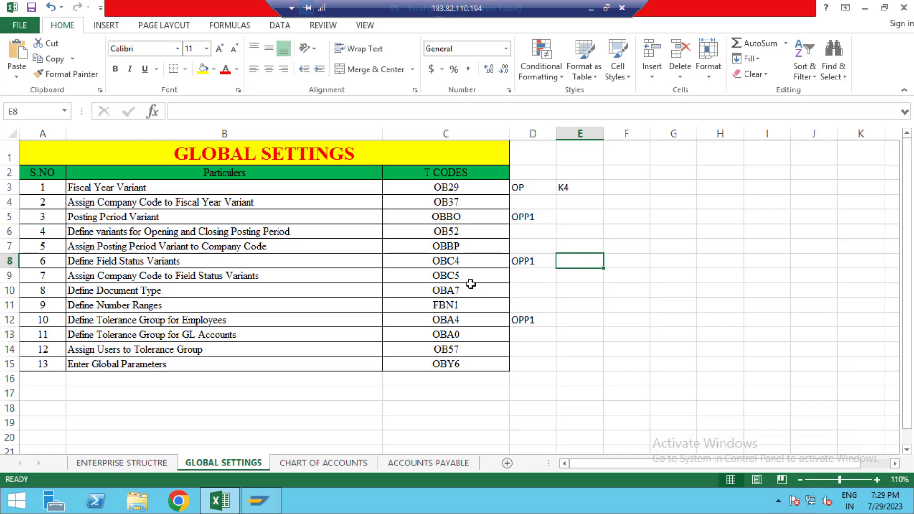
{"action": "left_click", "coordinate": [591, 9]}
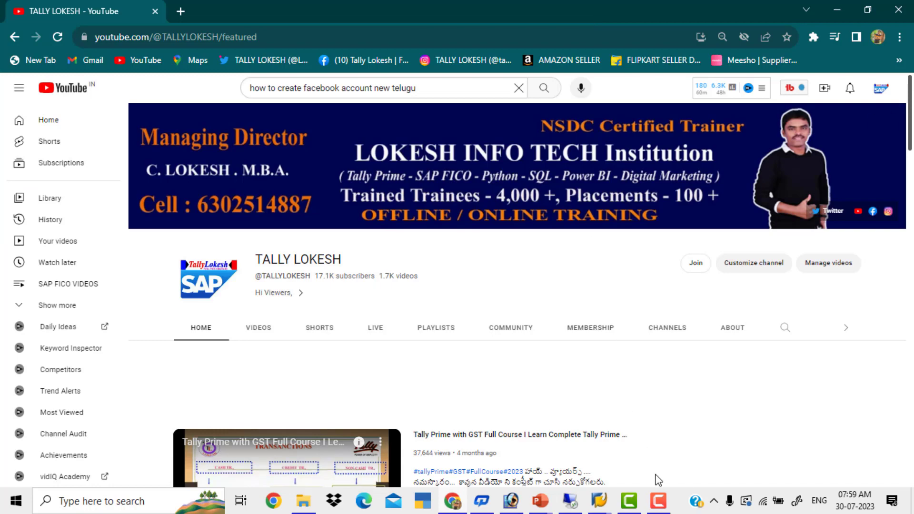